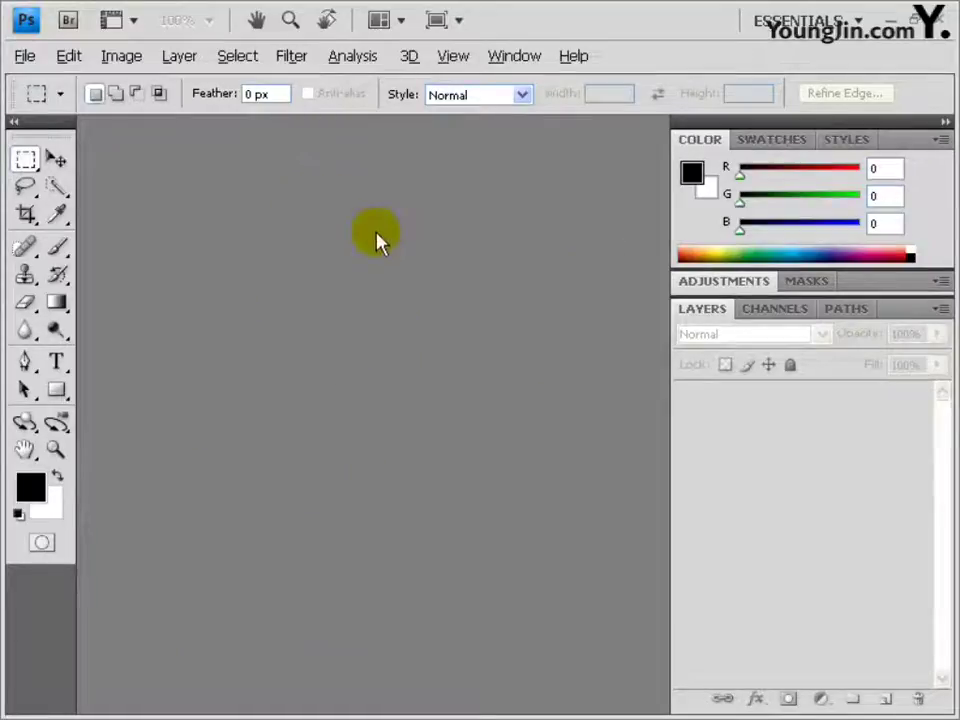
Step: Create a new document 175 mm wide and 251 mm high at 100 pixels/inch in CMYK Color mode
key("ctrl+n")
left_click(503, 257)
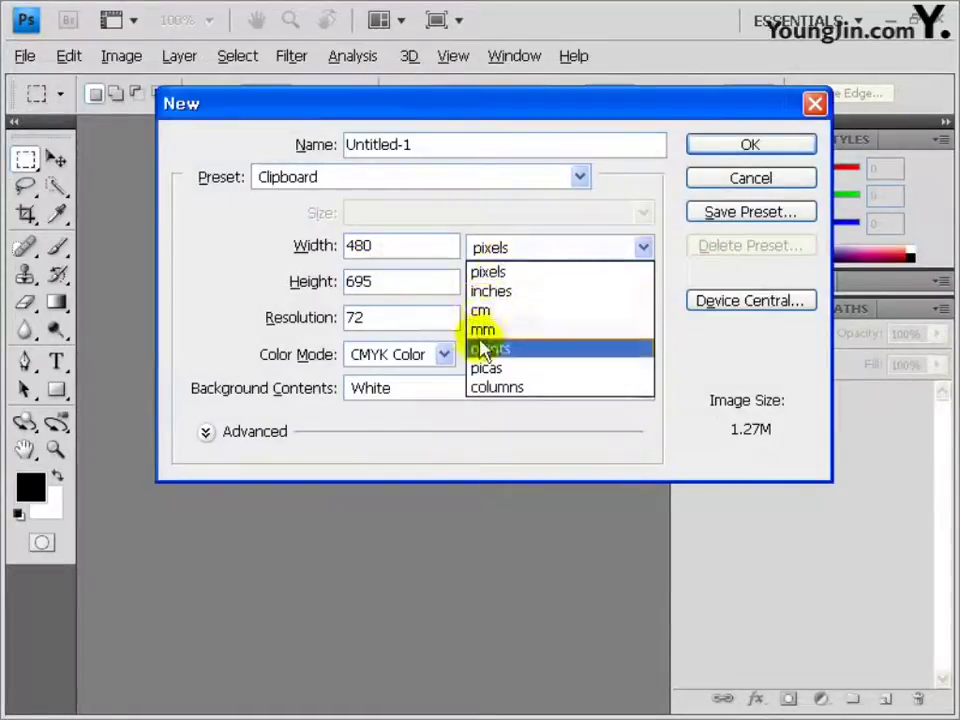
left_click(490, 328)
left_click_drag(400, 245, 220, 292)
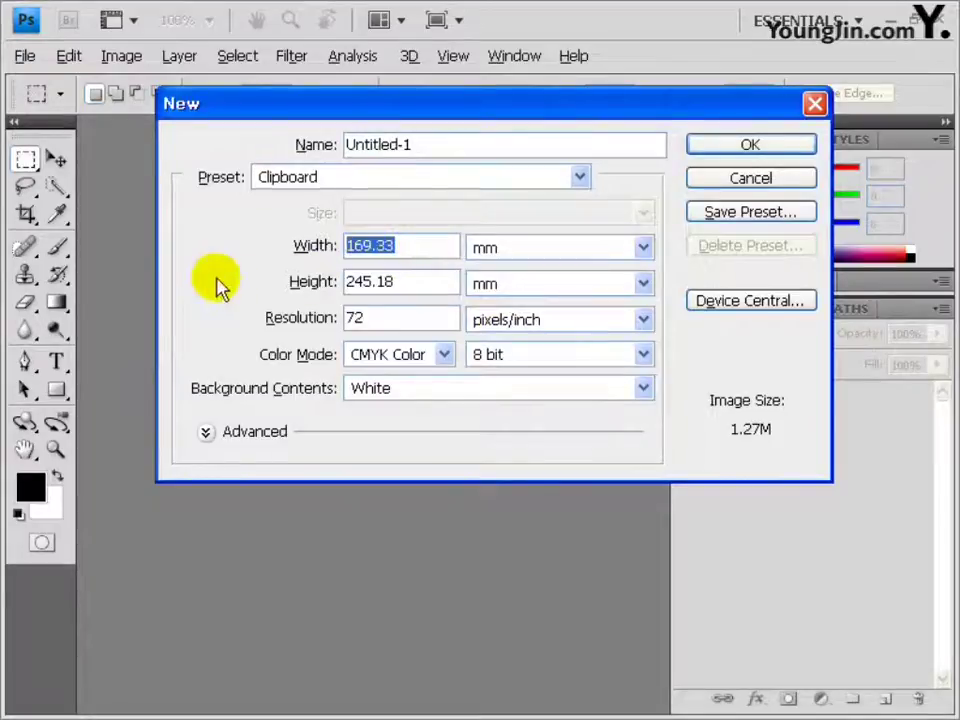
type("175")
key("Tab")
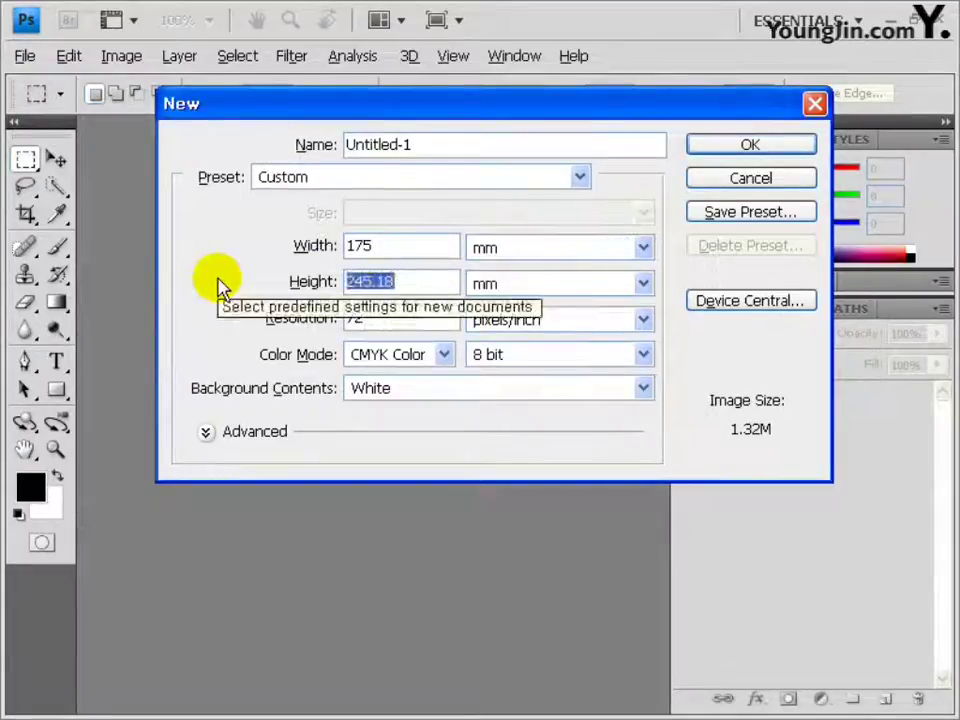
type("251")
key("Tab")
key("Tab")
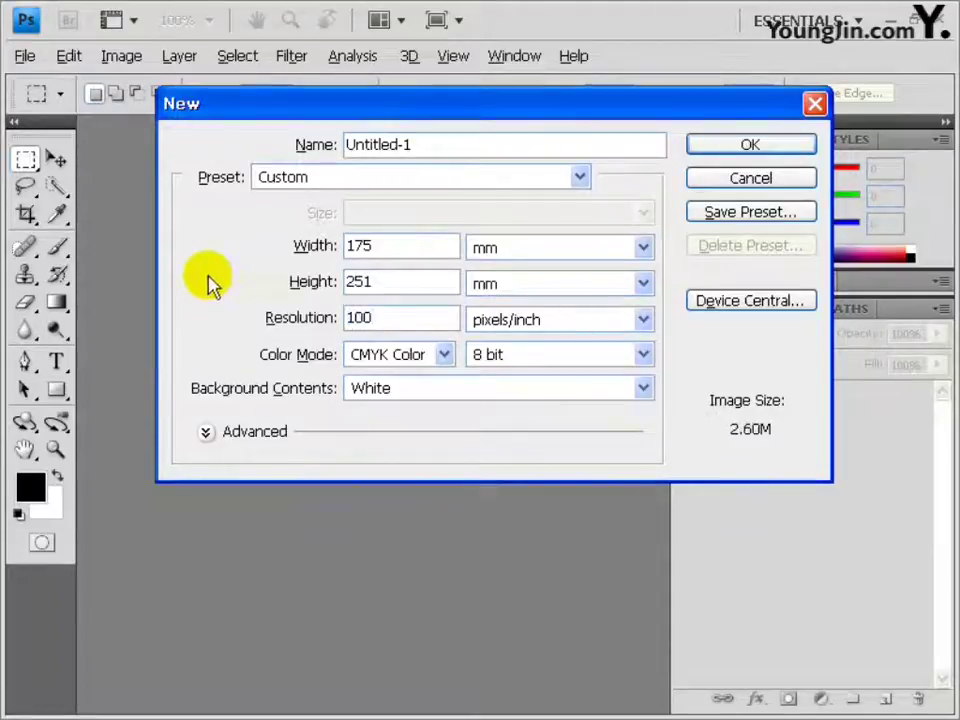
left_click(390, 365)
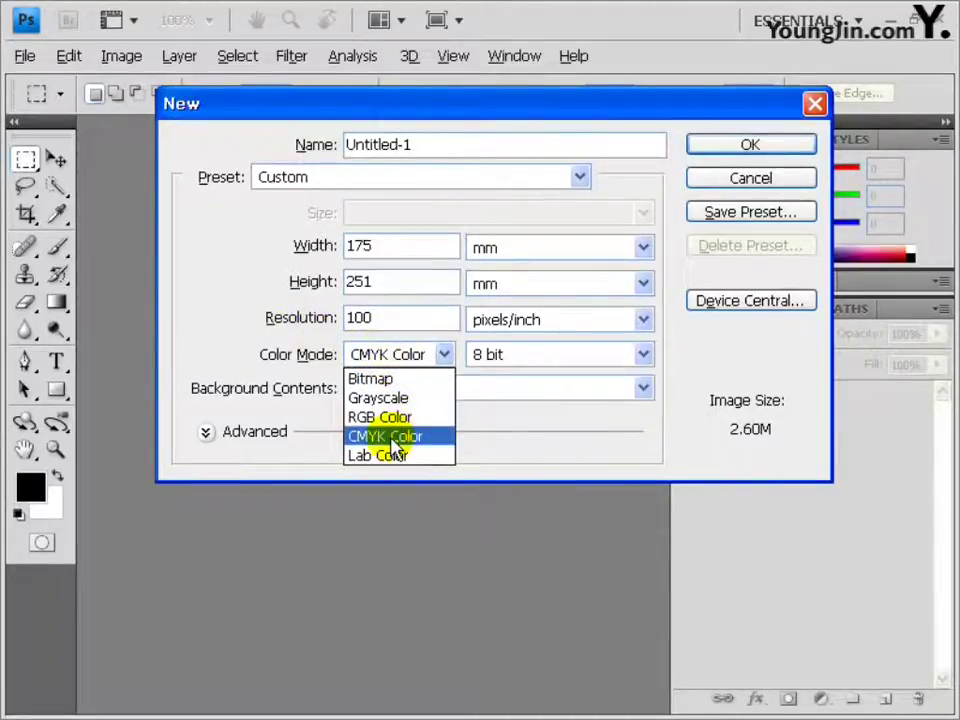
left_click(394, 435)
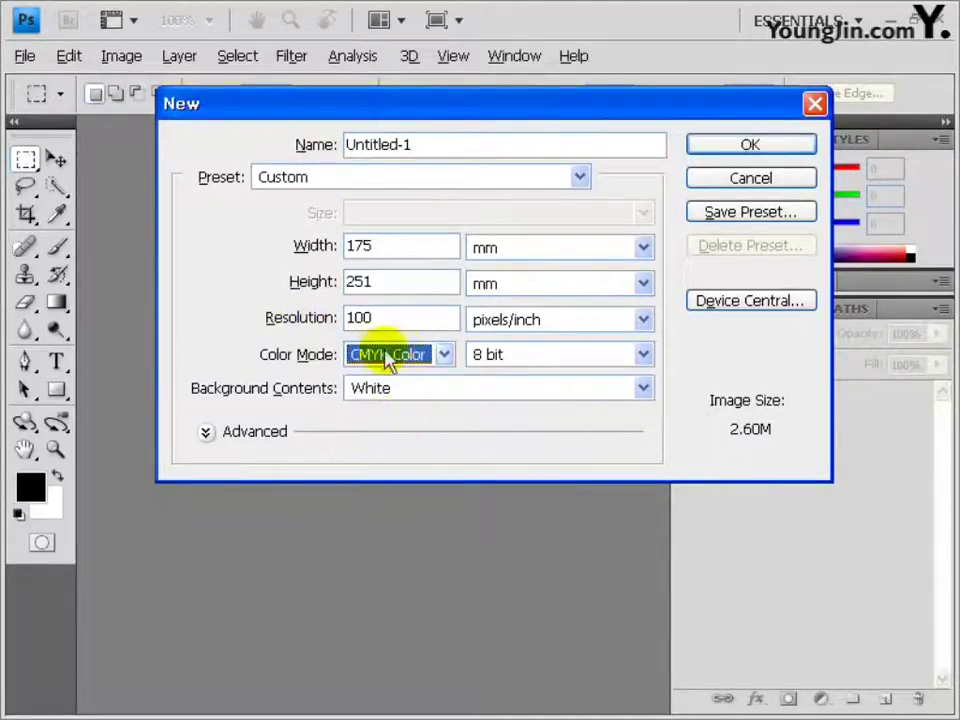
left_click(730, 148)
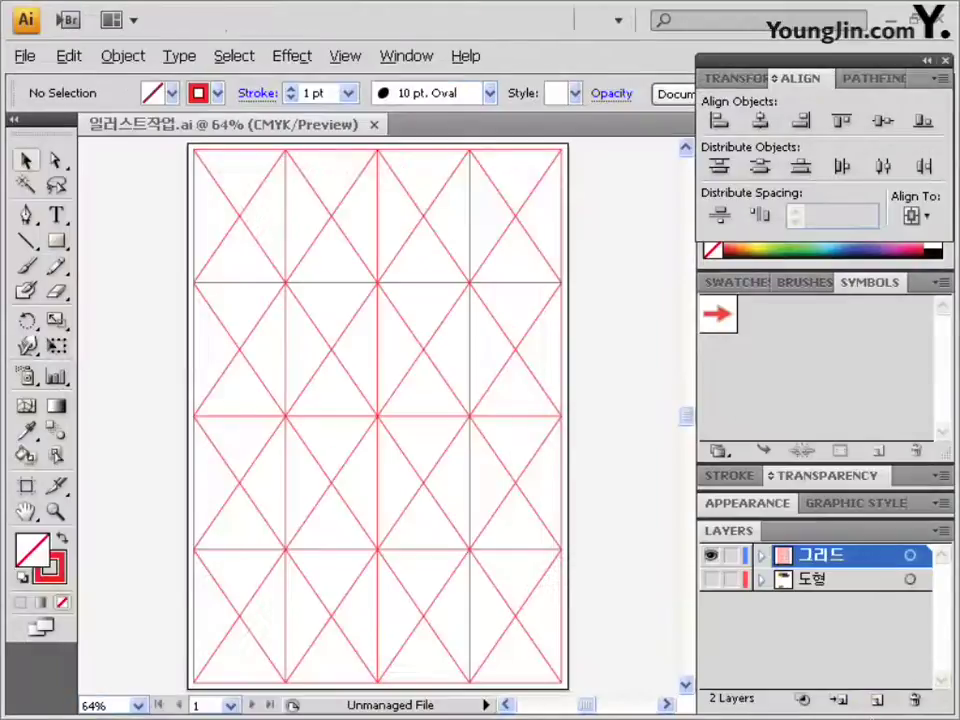
Step: Copy the red grid from 일러스트작업.ai in Illustrator and paste it as pixels into the new Photoshop document
left_click(384, 289)
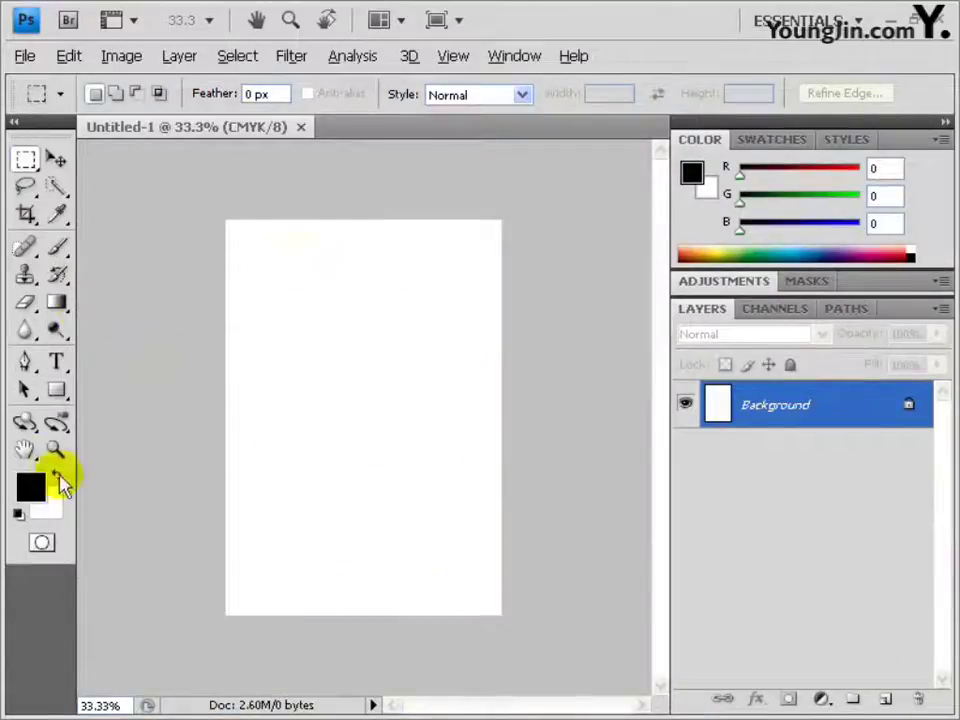
double_click(24, 449)
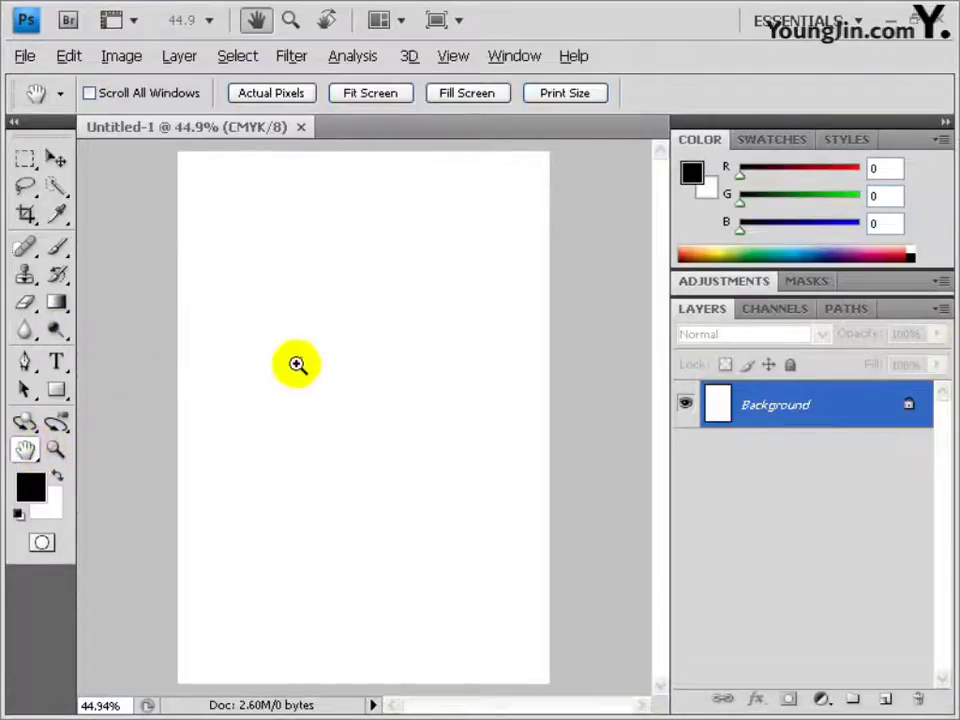
key("ctrl+v")
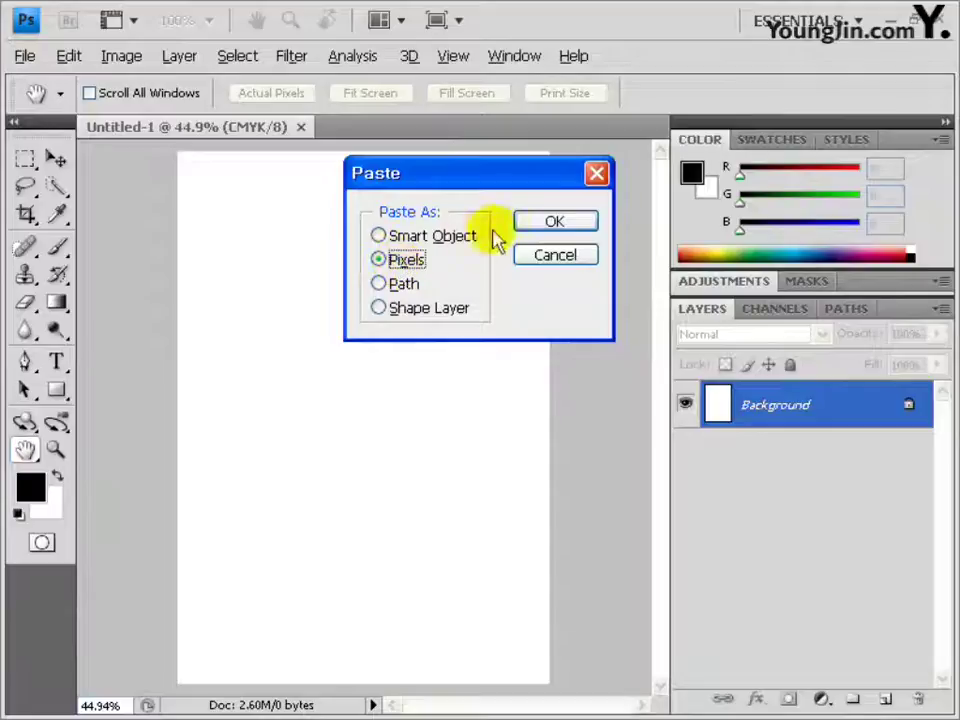
left_click(553, 222)
key("Return")
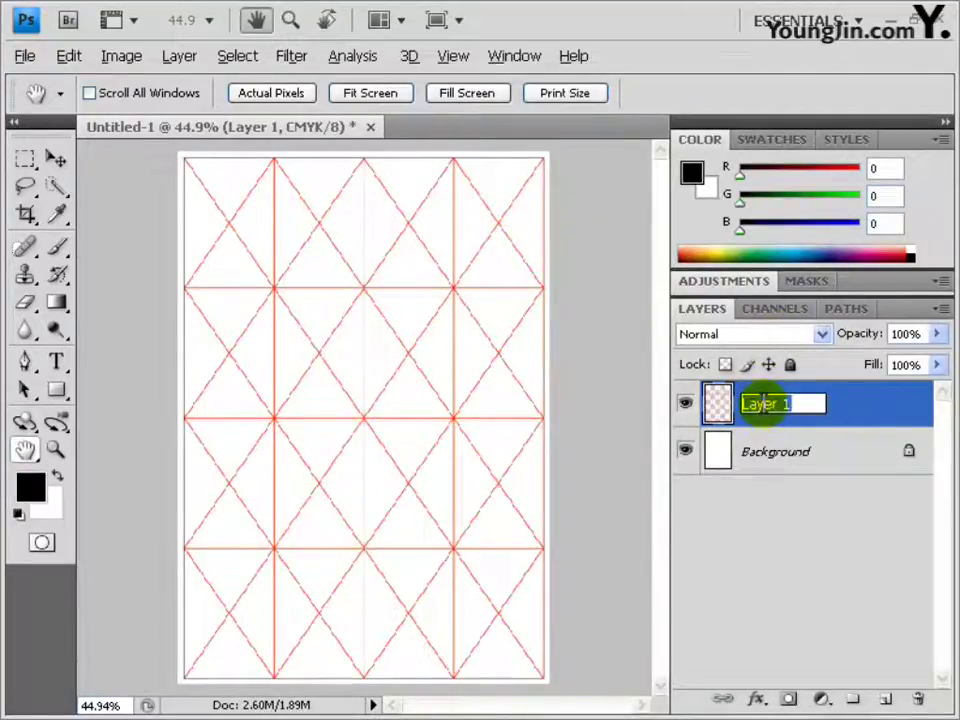
Step: Rename the pasted grid layer 그리드 and lock it completely
key("Return")
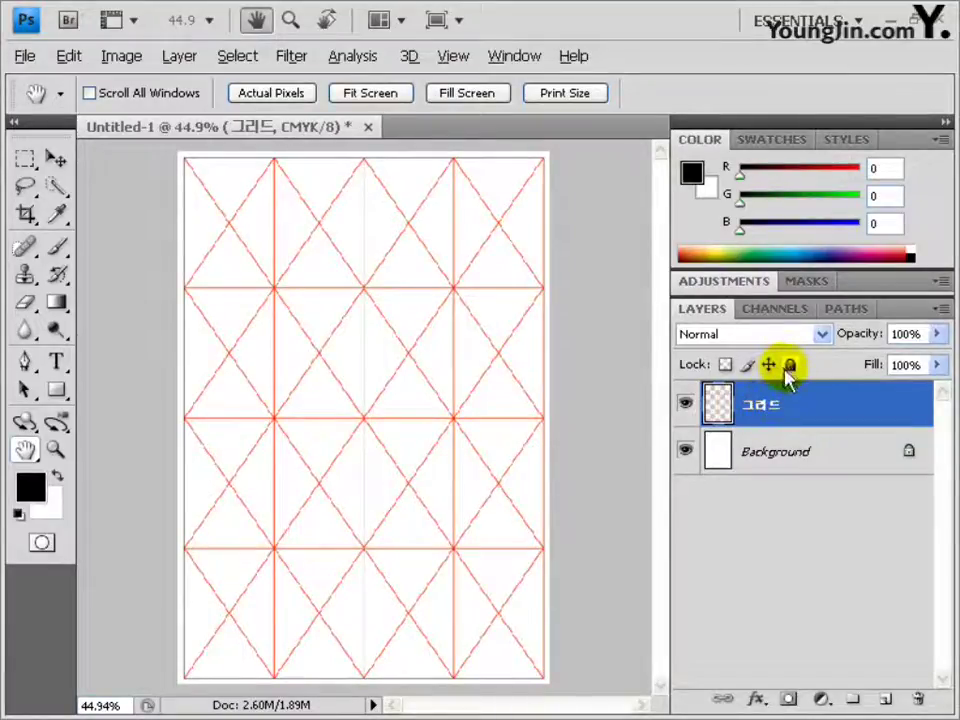
left_click(790, 366)
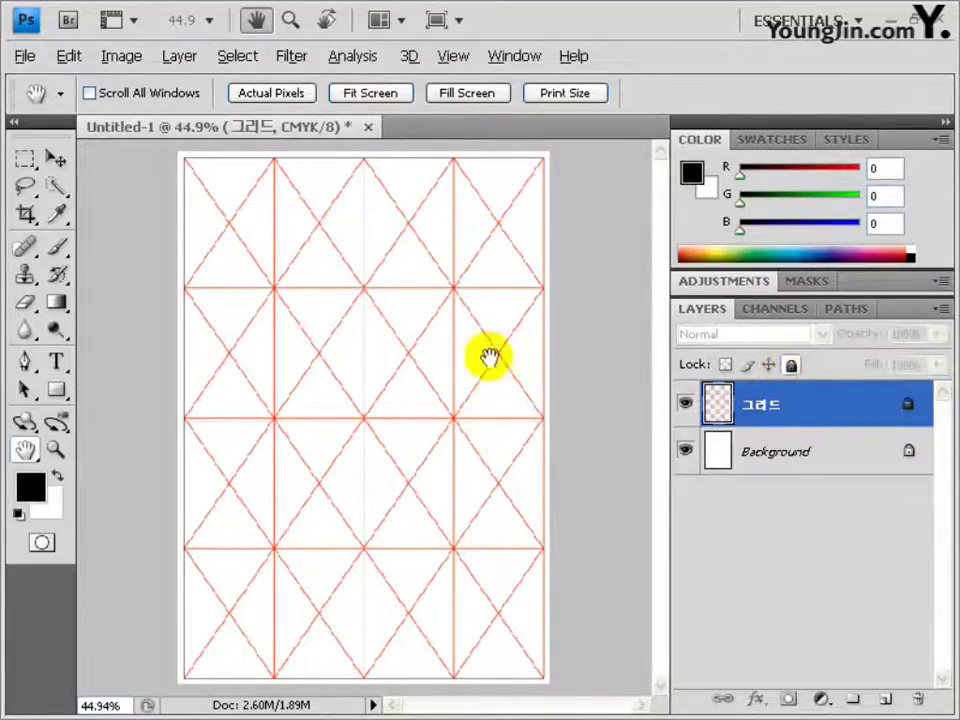
Step: Save the document in Photoshop format as 포토샵작업 with maximized compatibility
key("ctrl+s")
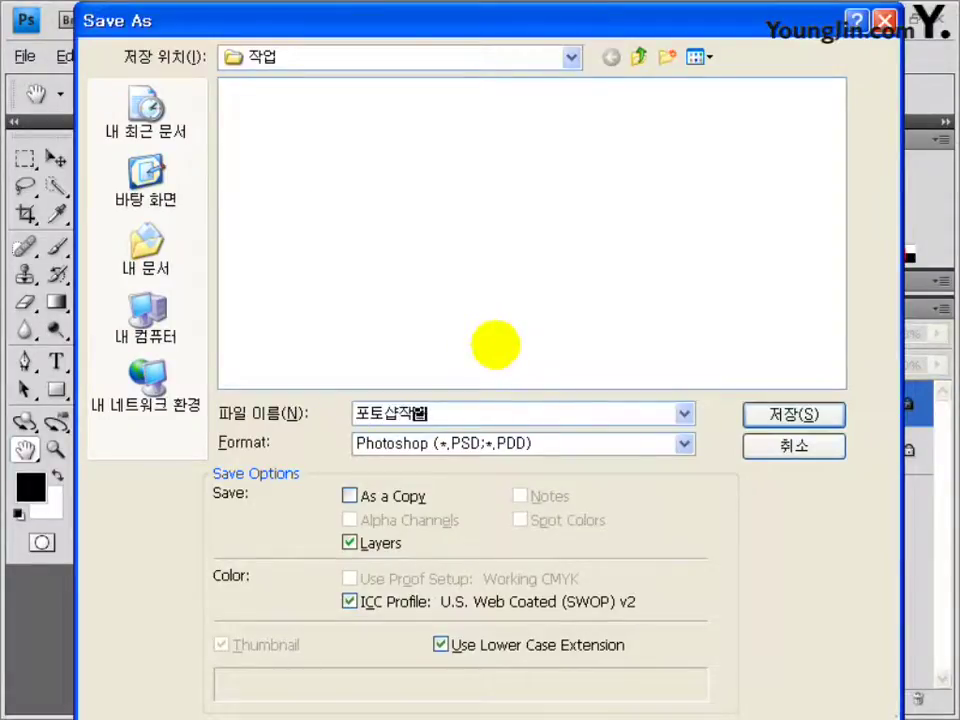
type("포토샵작업")
left_click(793, 416)
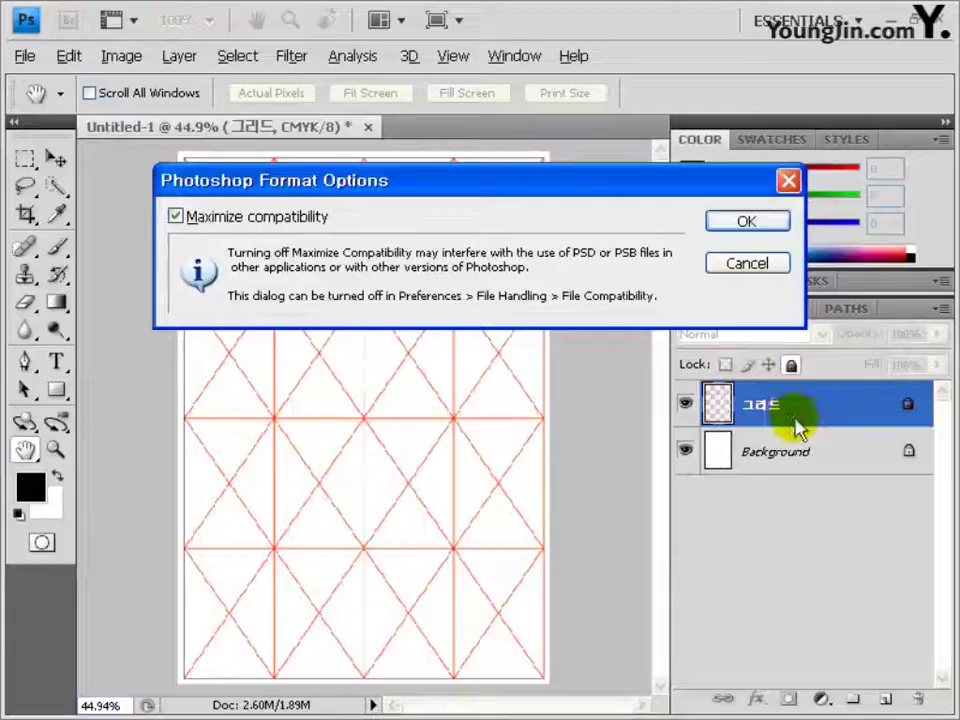
left_click(746, 222)
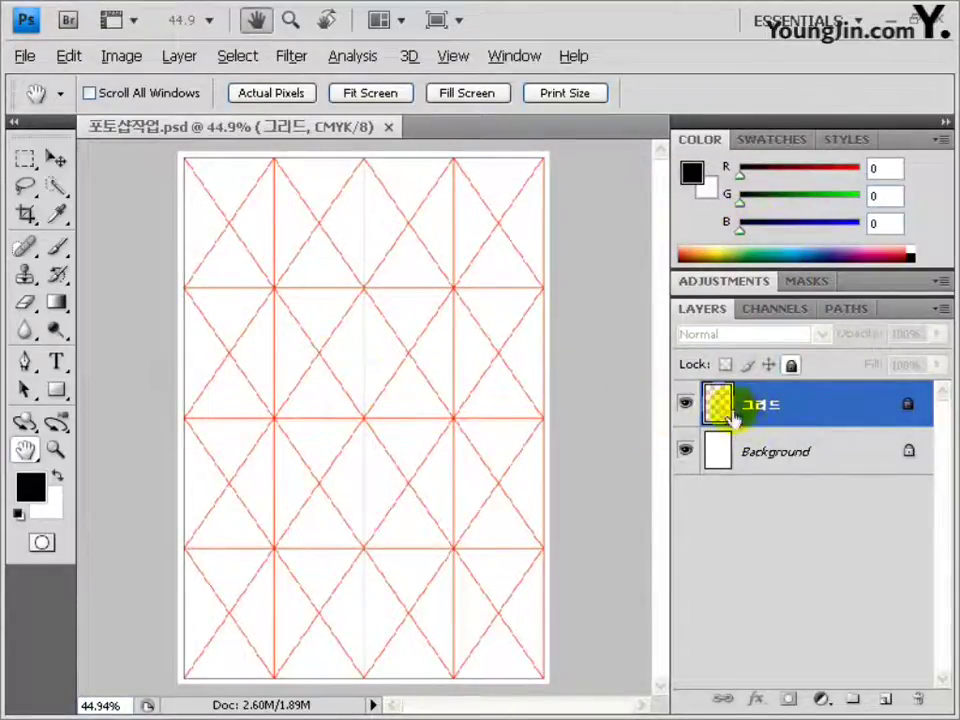
Step: Hide the 그리드 layer and, with Background active, load the Yellow, Violet, Orange, Blue preset in the Gradient Editor
left_click(686, 405)
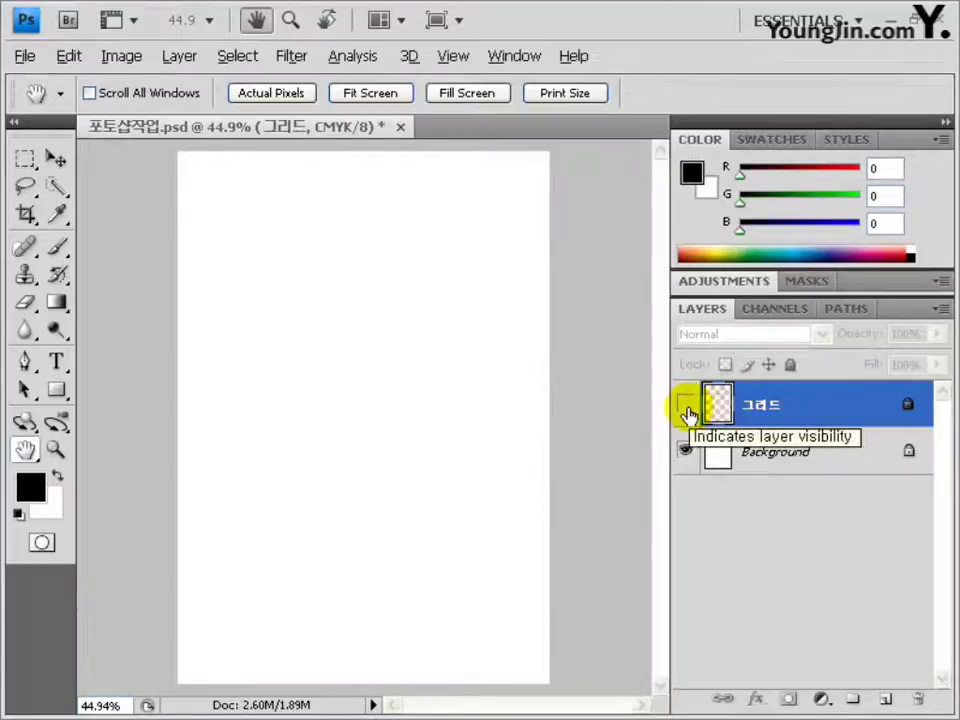
left_click(758, 472)
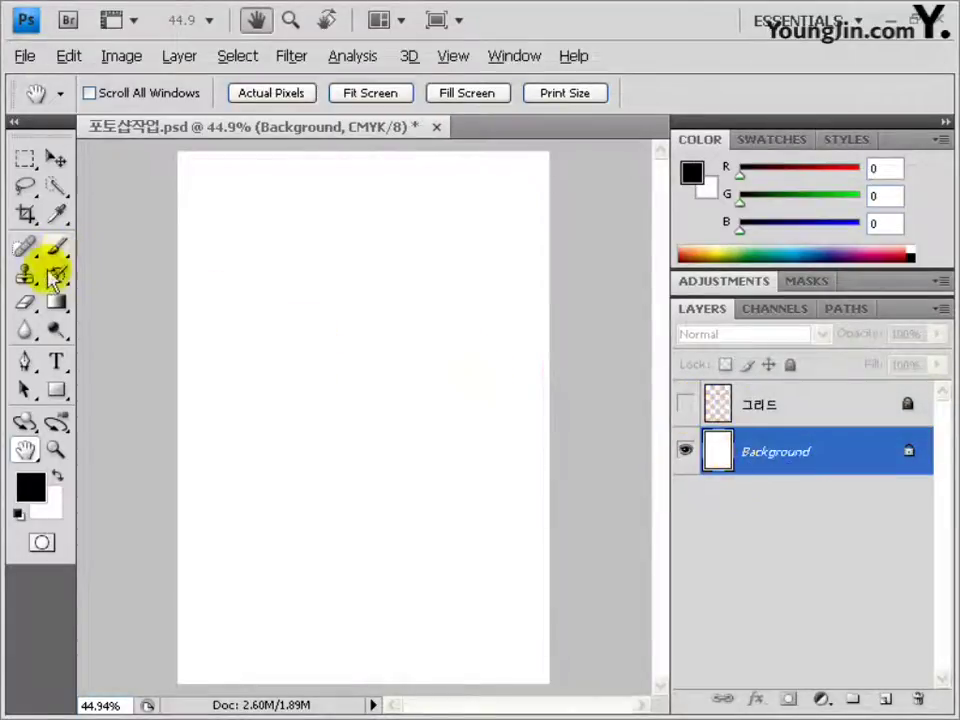
left_click(56, 302)
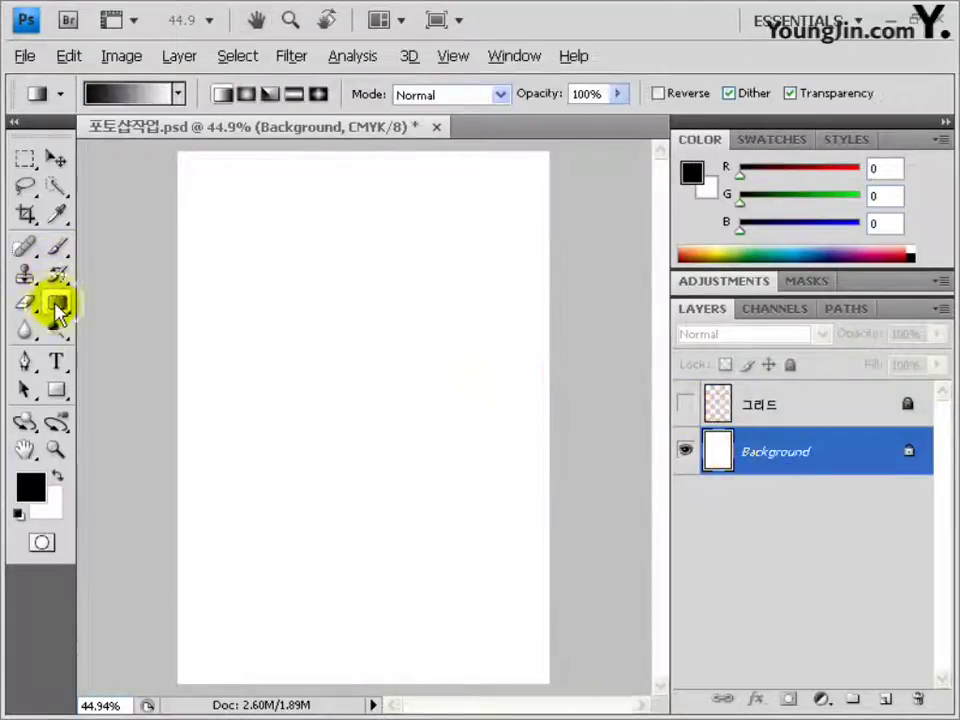
left_click(130, 98)
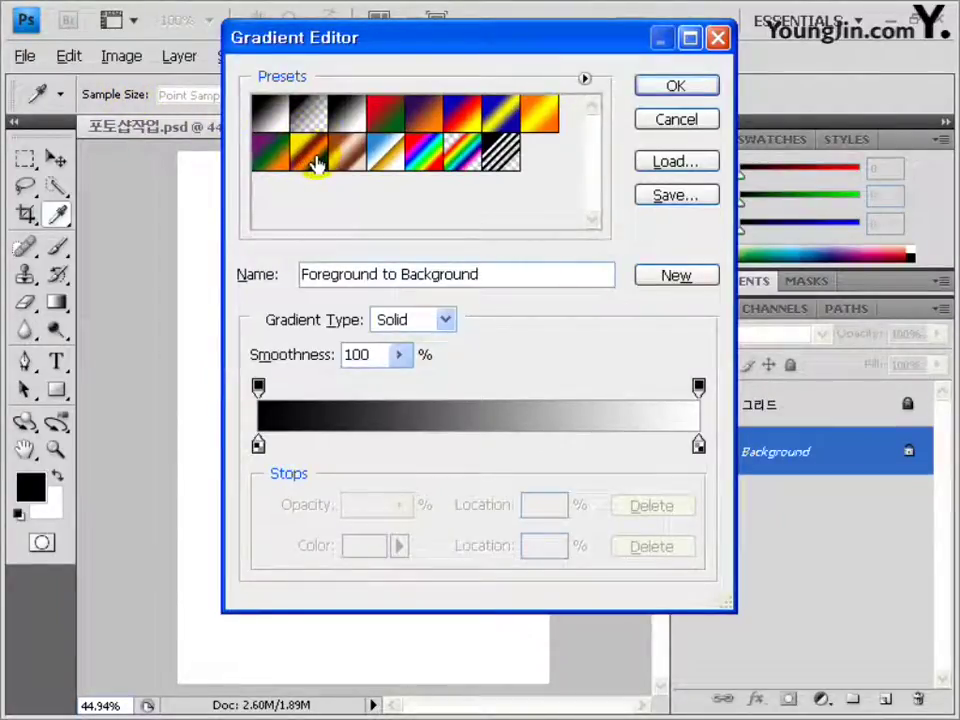
left_click(315, 163)
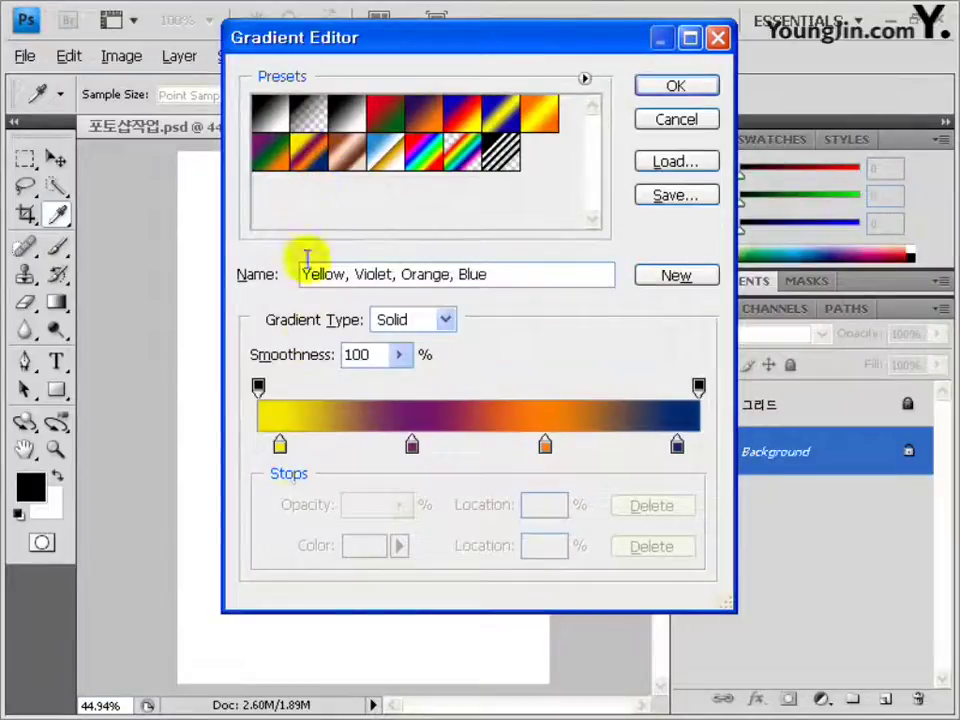
Step: Set the first gradient stop's color to C 100, M 80, Y 0, K 80 and move it to the gradient's start
left_click(279, 445)
double_click(279, 446)
left_click(279, 446)
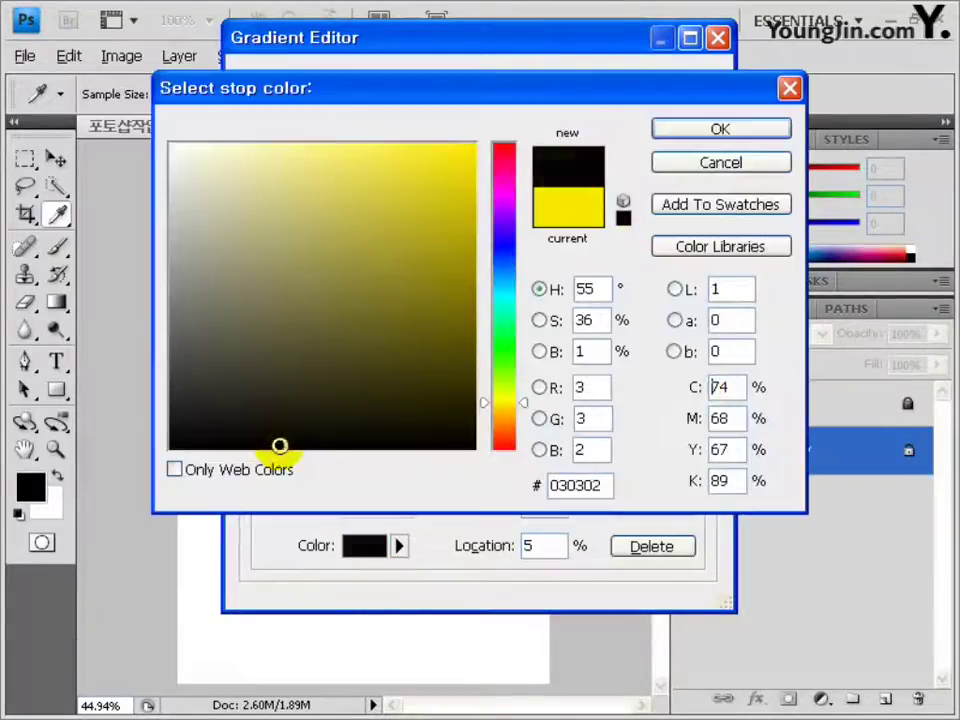
double_click(722, 388)
type("100")
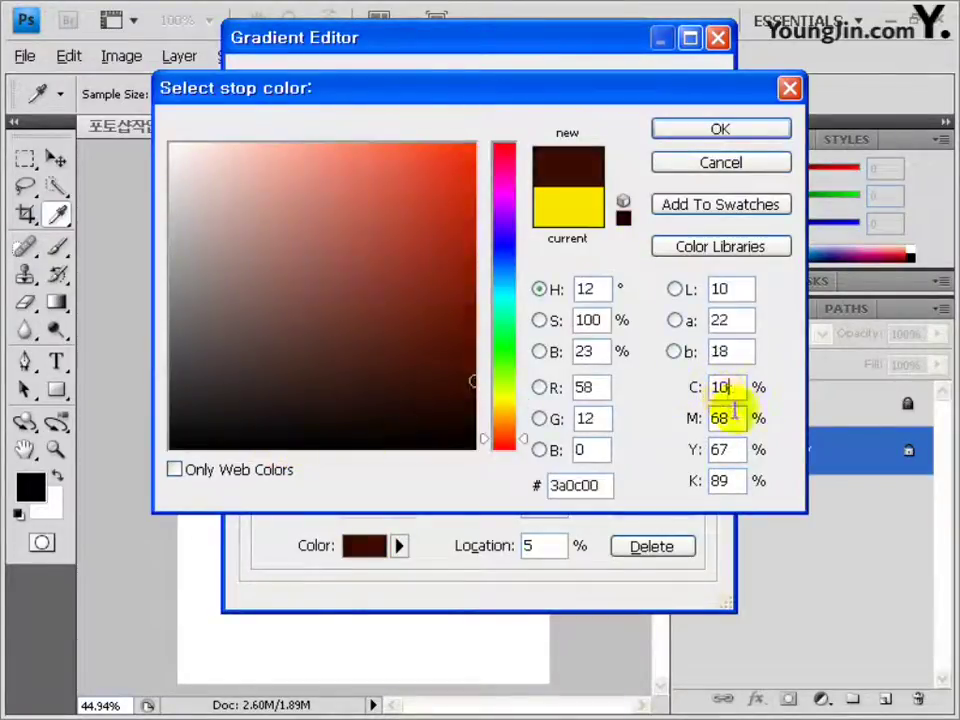
double_click(714, 418)
type("80")
double_click(727, 449)
type("0")
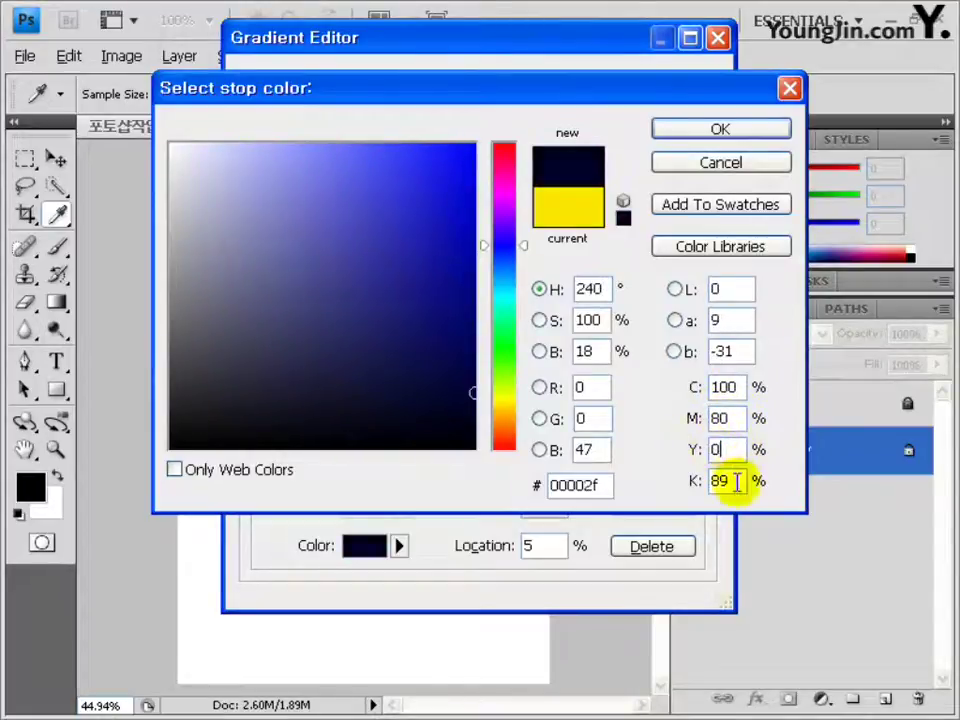
type("80")
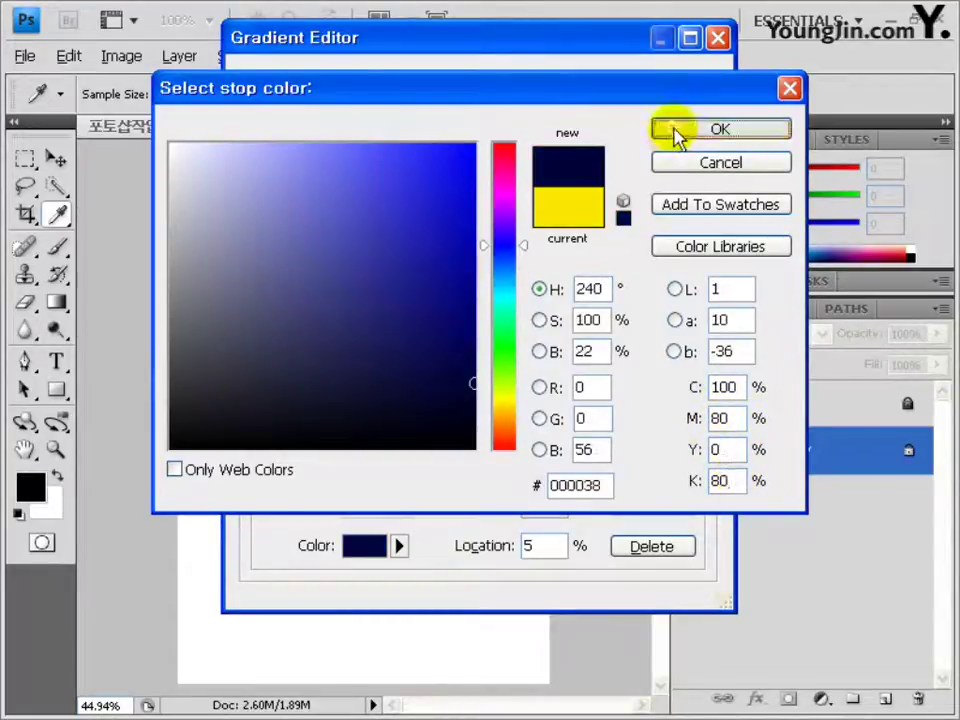
left_click(672, 131)
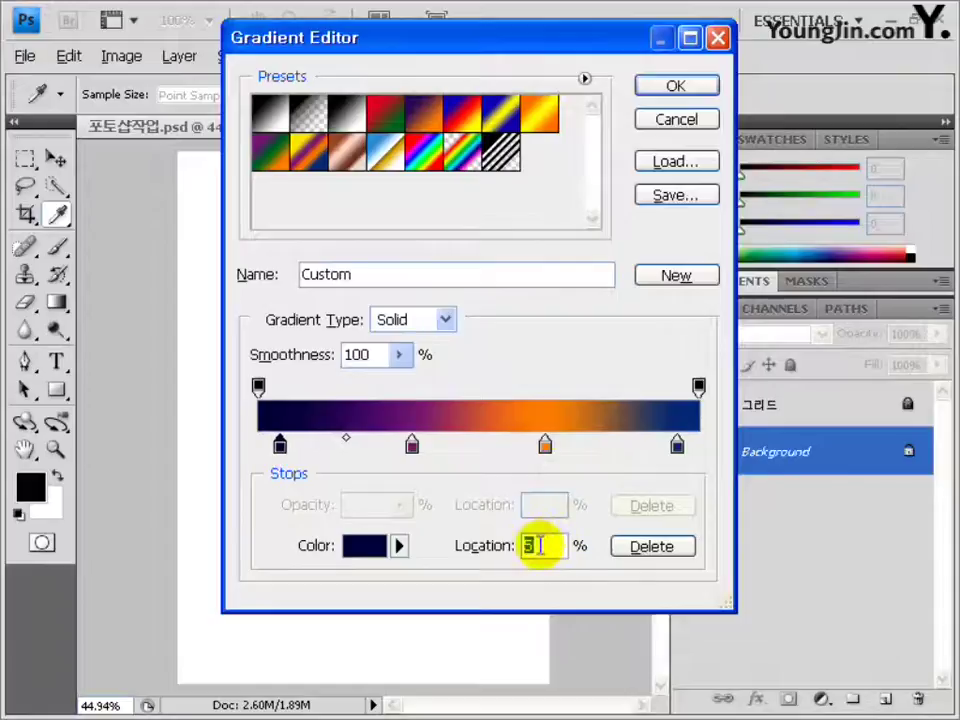
Step: Set the second gradient stop's color to C 80, M 50, Y 0, K 0 and its location to 33%
double_click(412, 447)
type("80")
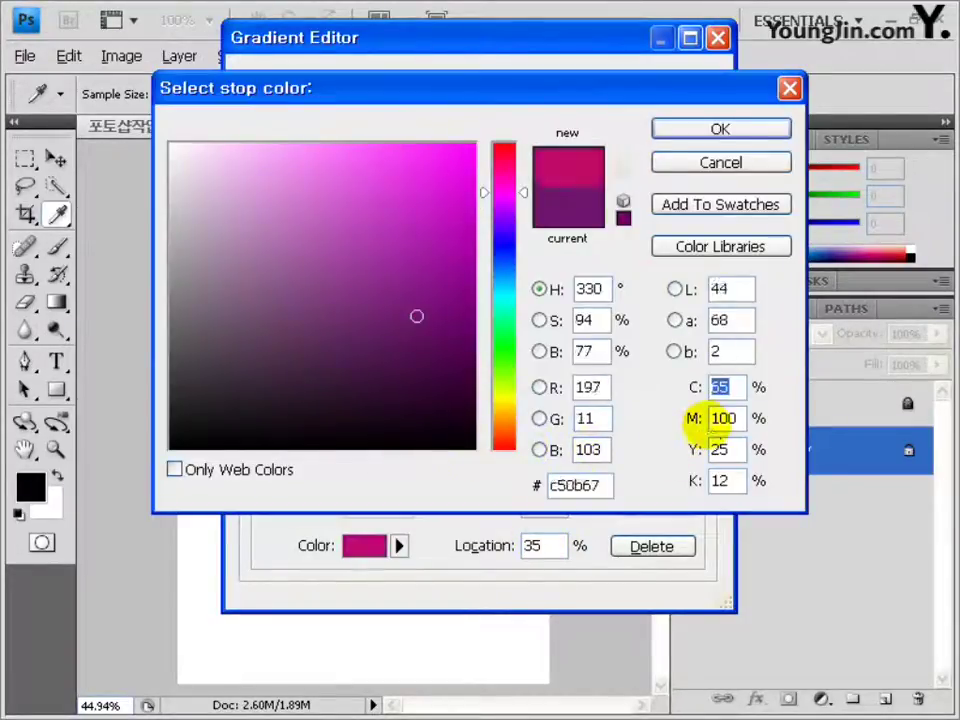
key("Tab")
type("50")
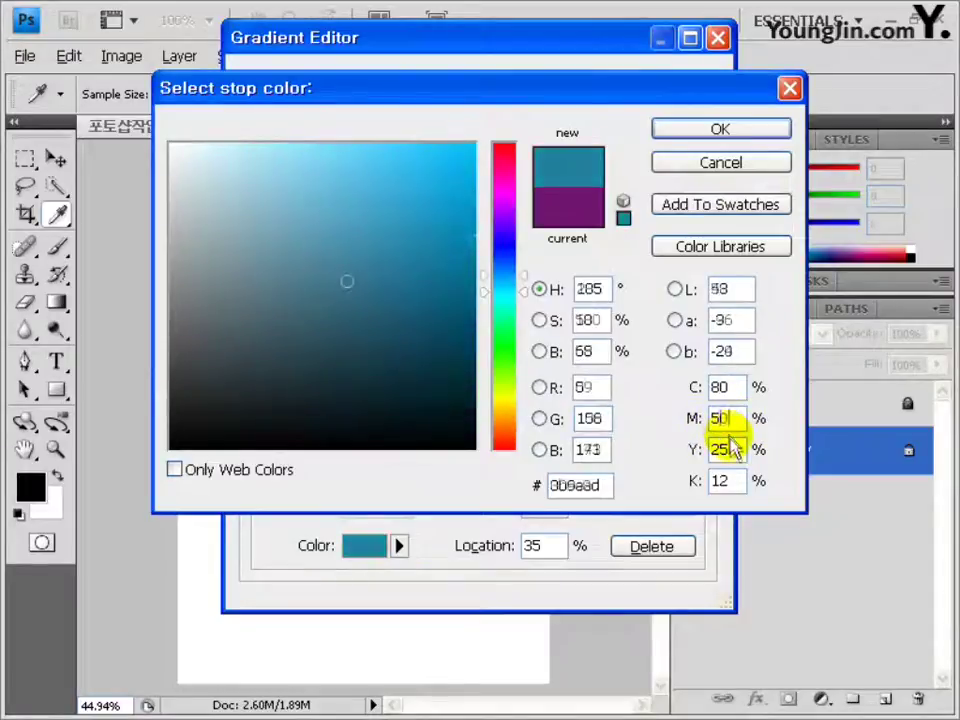
key("Tab")
type("0")
key("Tab")
type("0")
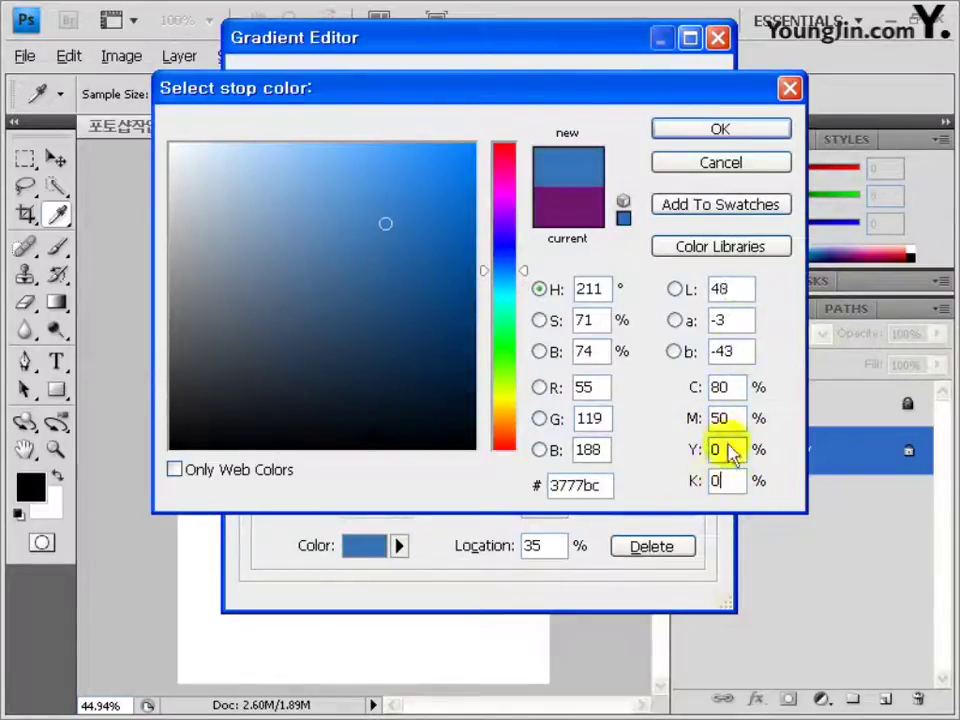
left_click(682, 137)
left_click(535, 543)
Step: Set the third gradient stop's color to C 80, M 0, Y 0, K 0 and its location to 66%
double_click(548, 446)
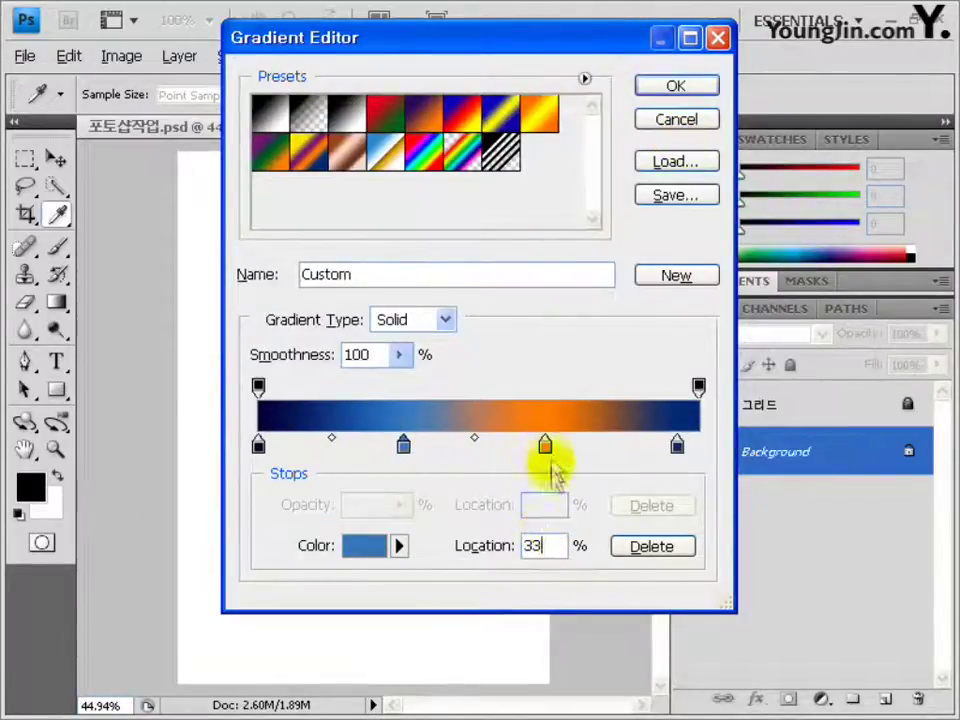
left_click(716, 389)
type("8")
key("Tab")
type("0")
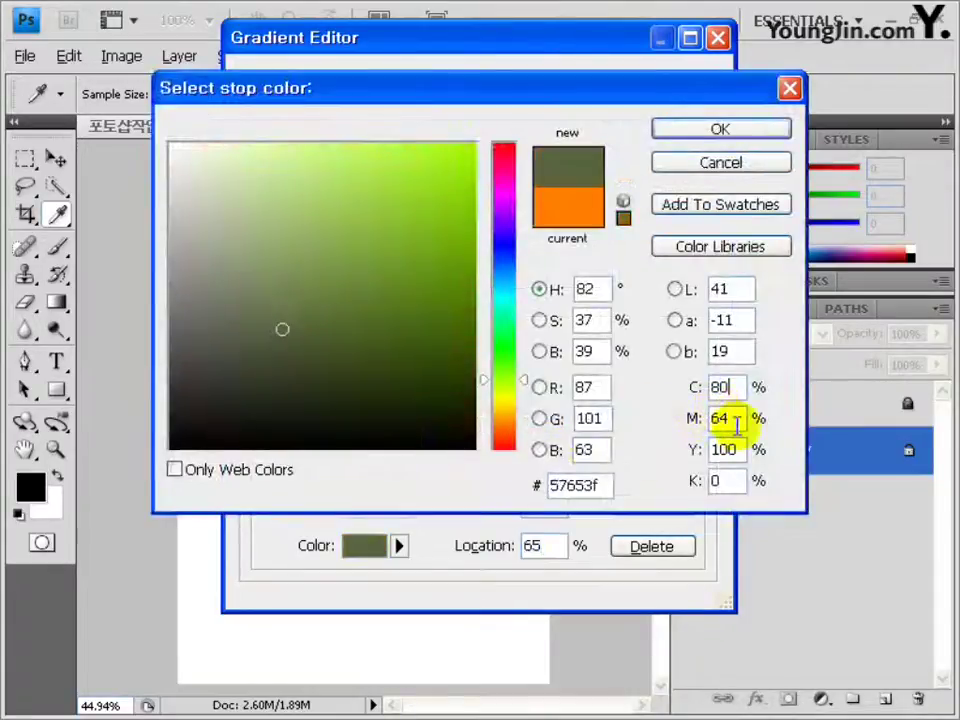
key("Tab")
type("0")
key("Tab")
type("0")
key("Tab")
type("0")
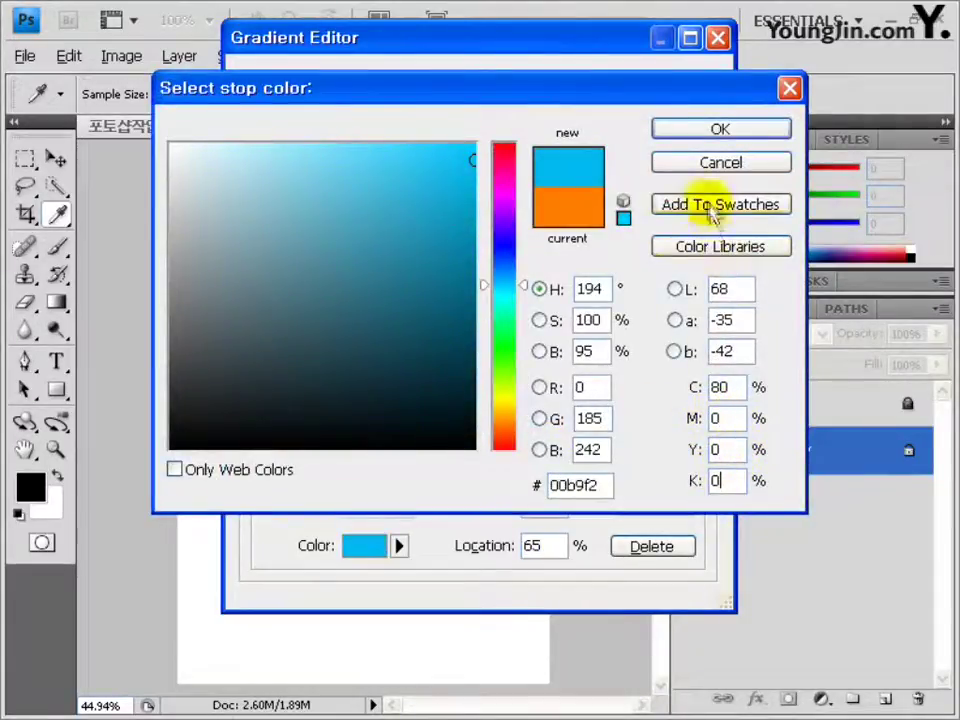
left_click(720, 129)
left_click(555, 545)
type("66")
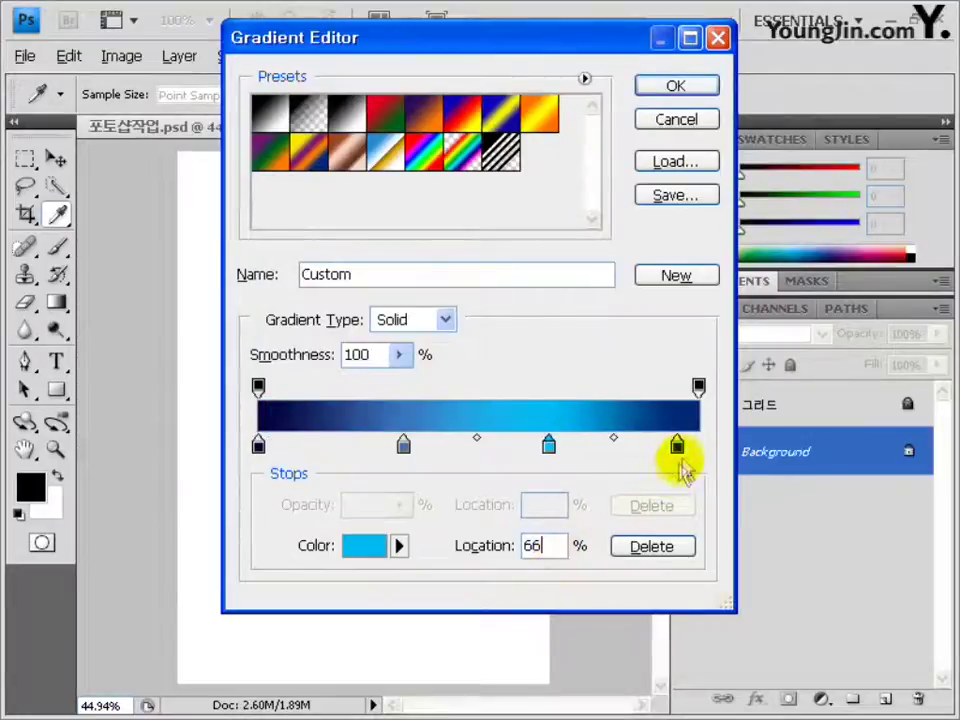
Step: Change the last gradient stop's color to white
double_click(677, 448)
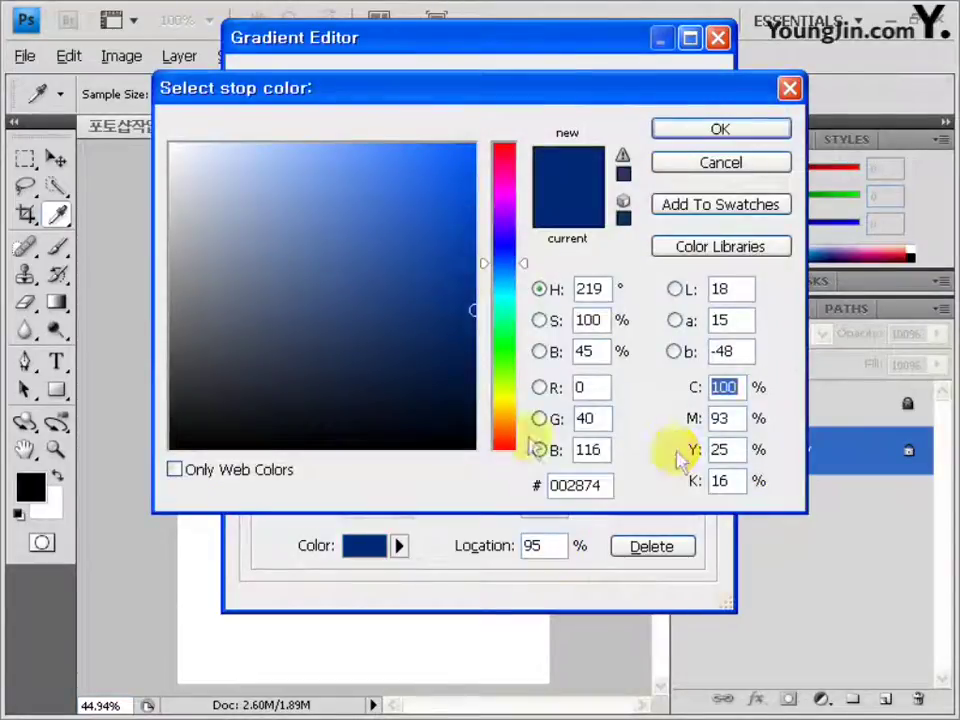
left_click_drag(197, 165, 170, 143)
left_click(712, 131)
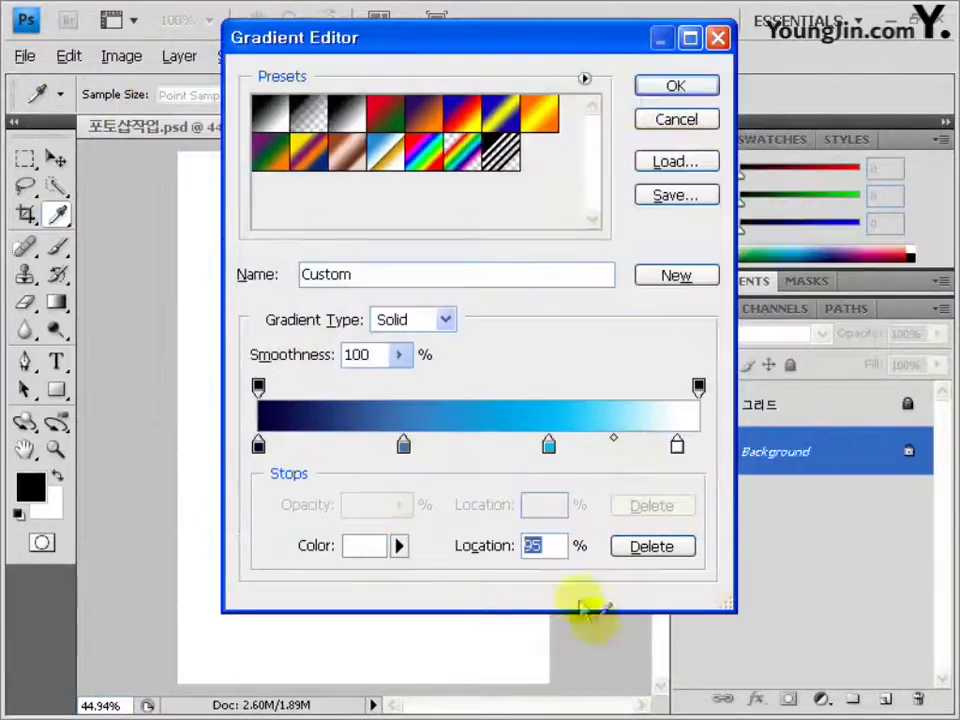
Step: Set the last gradient stop's location to 100% and fill the Background with the linear gradient from the page's upper edge to its lower edge
type("100")
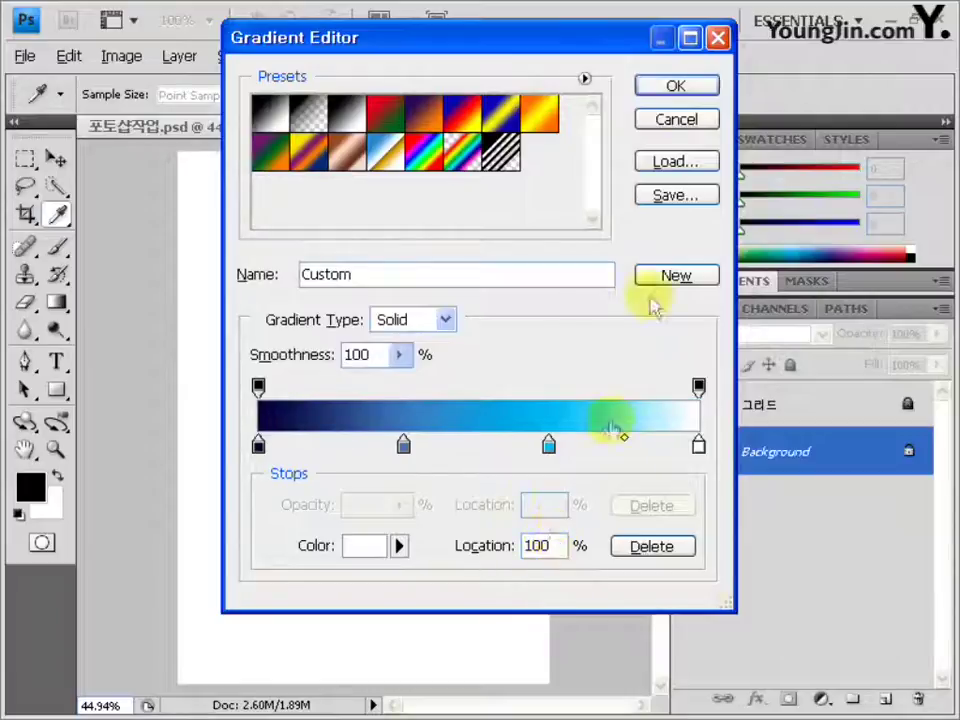
left_click(669, 88)
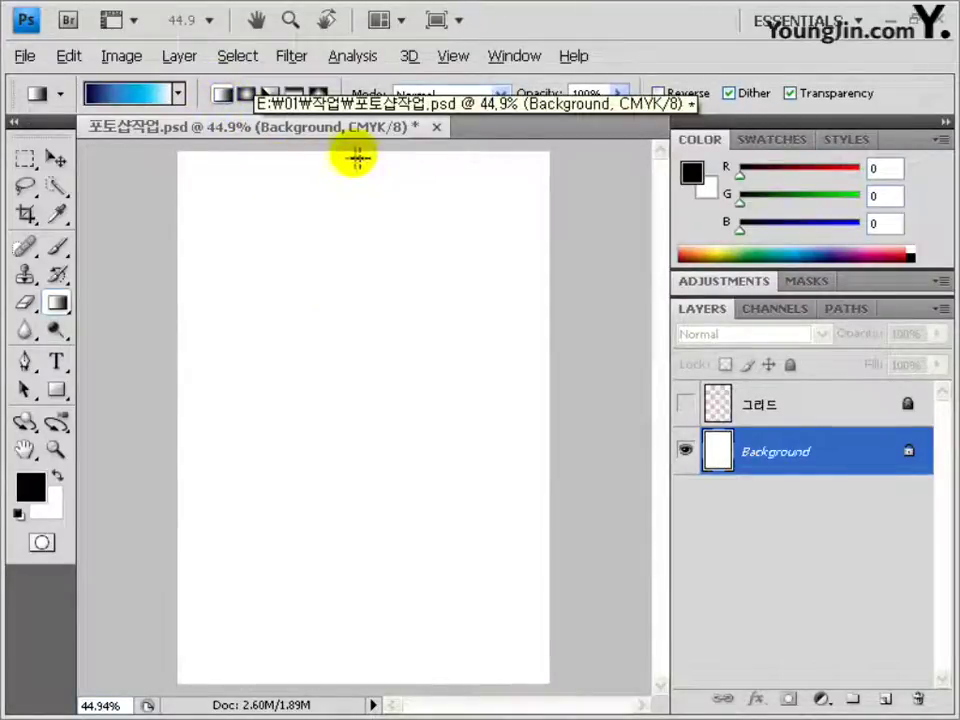
left_click_drag(349, 155, 347, 681)
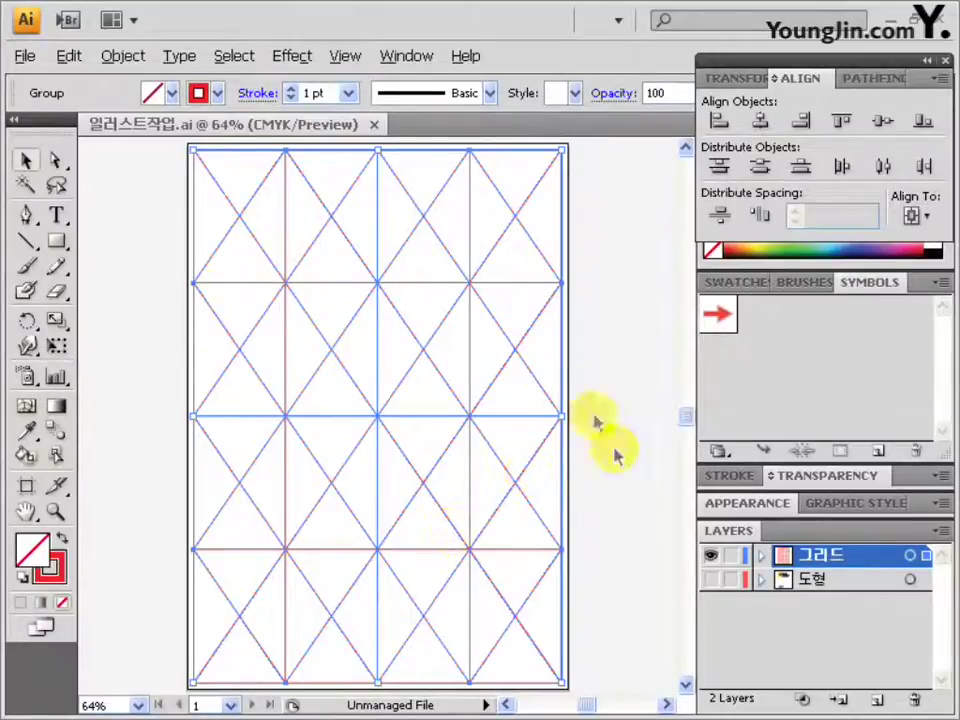
Step: Switch to Illustrator, hide the 그리드 layer, show the 도형 layer, and copy the checkered flag together with the page-sized rectangle
left_click(712, 557)
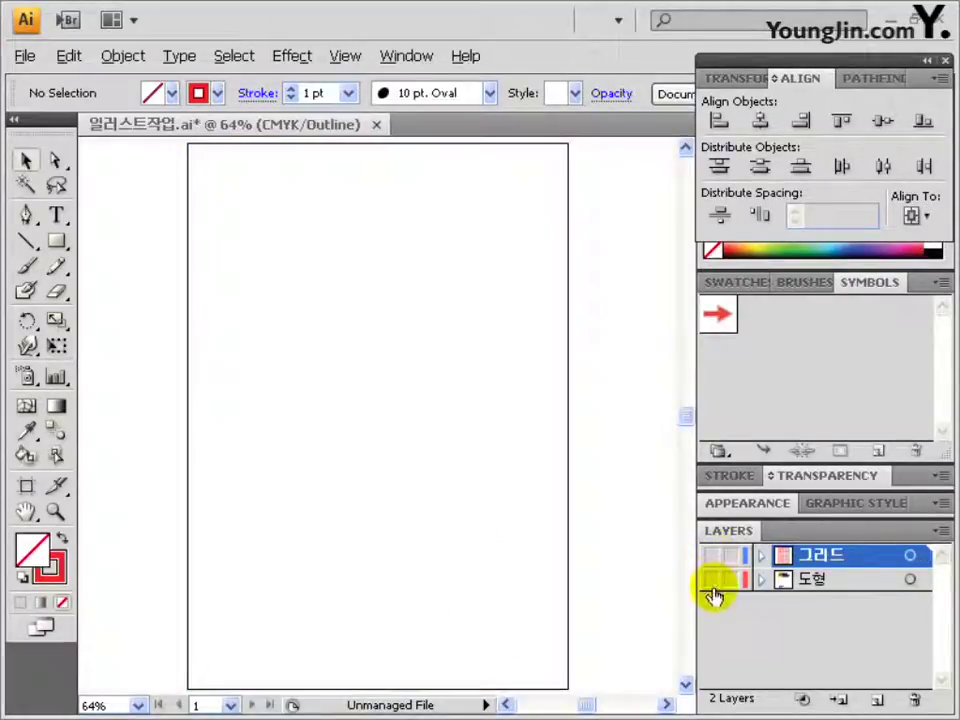
left_click(713, 580)
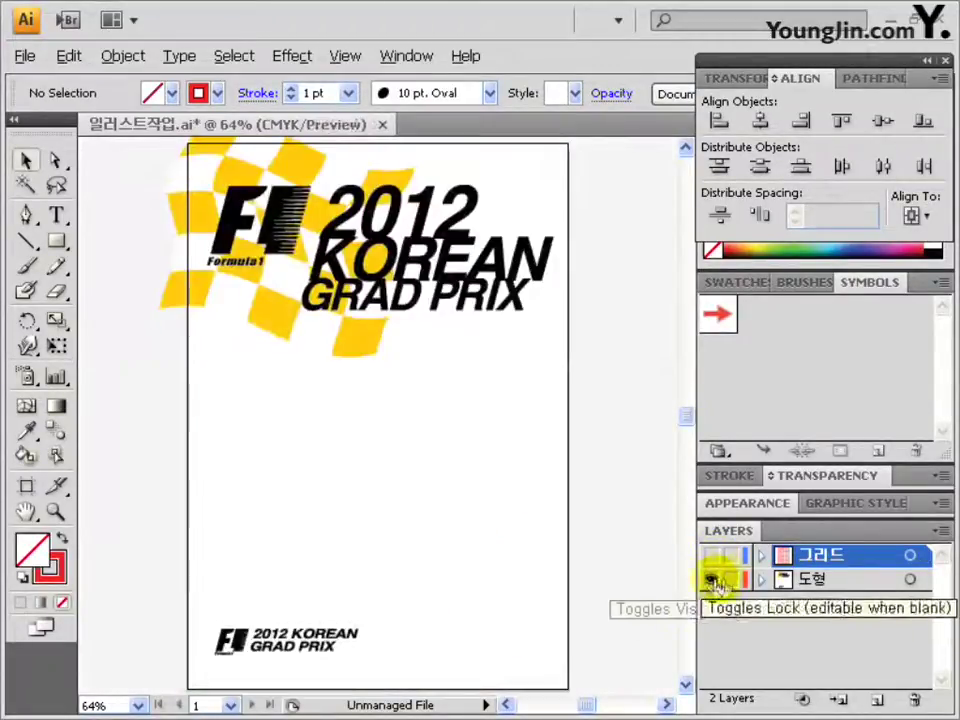
left_click(285, 330)
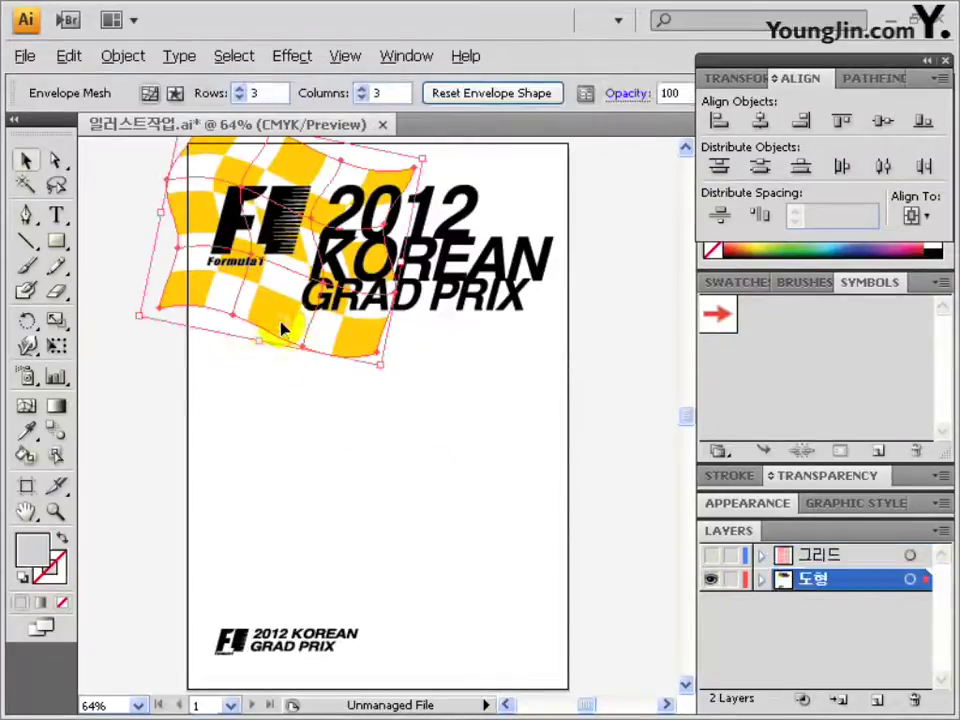
left_click_drag(157, 388, 275, 458)
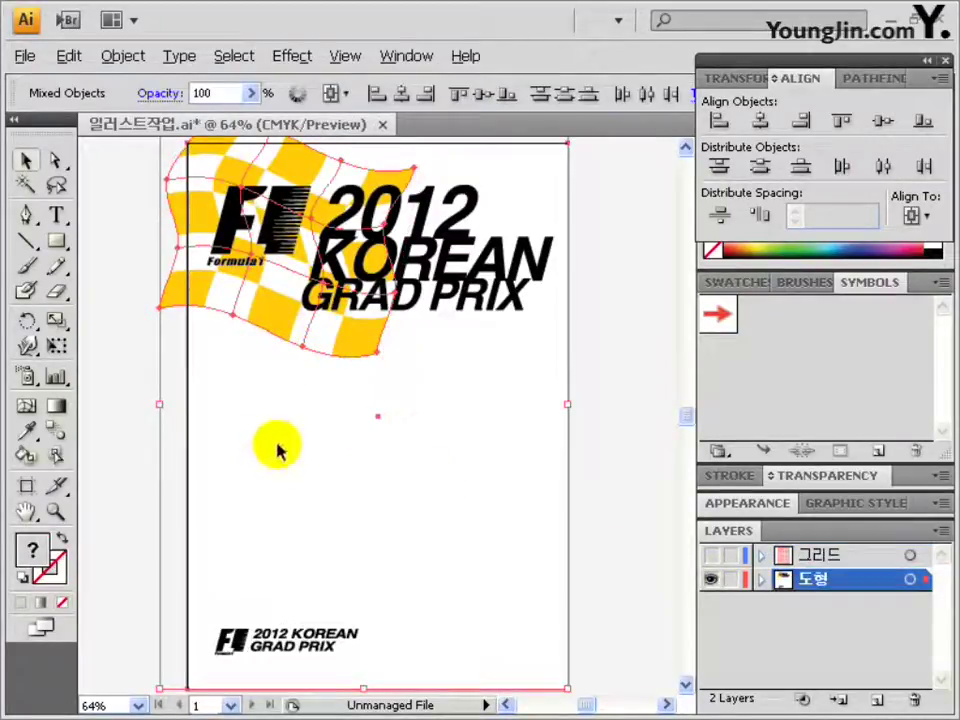
key("ctrl+shift+b")
key("ctrl+shift+b")
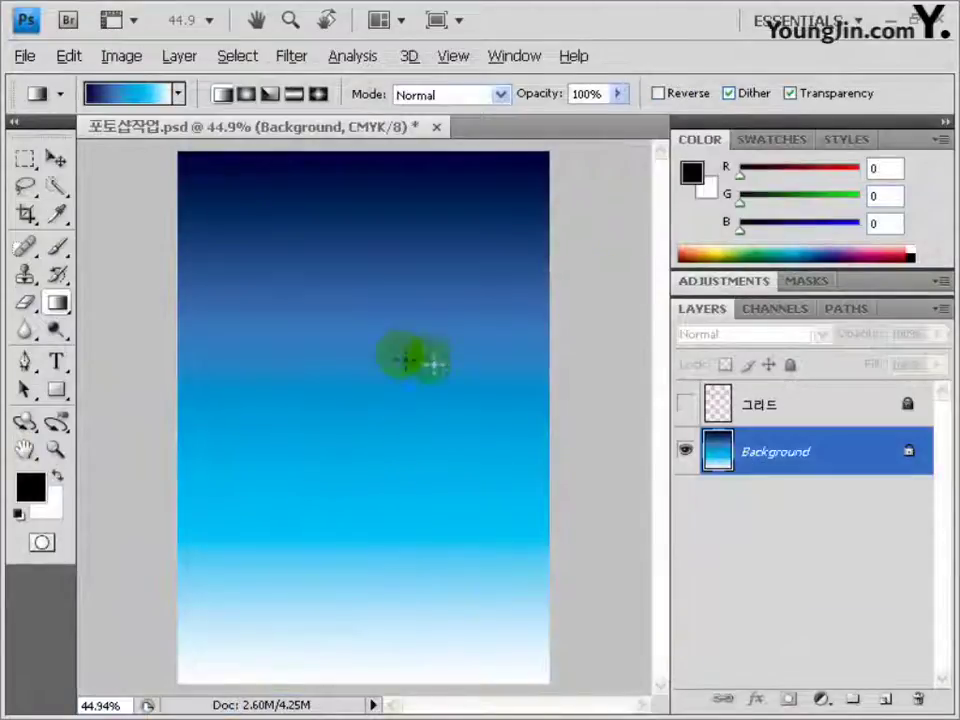
Step: Paste the flag into the Photoshop poster as pixels, scale it to 100% width and height, and place it at about X 319, Y 473 px
key("ctrl+v")
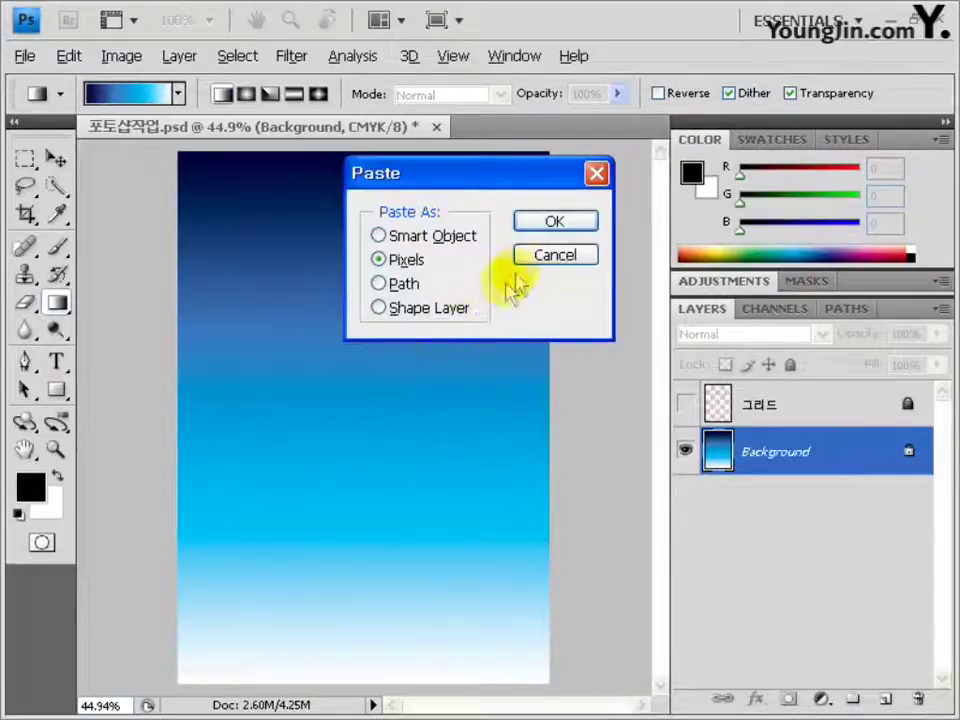
left_click(524, 228)
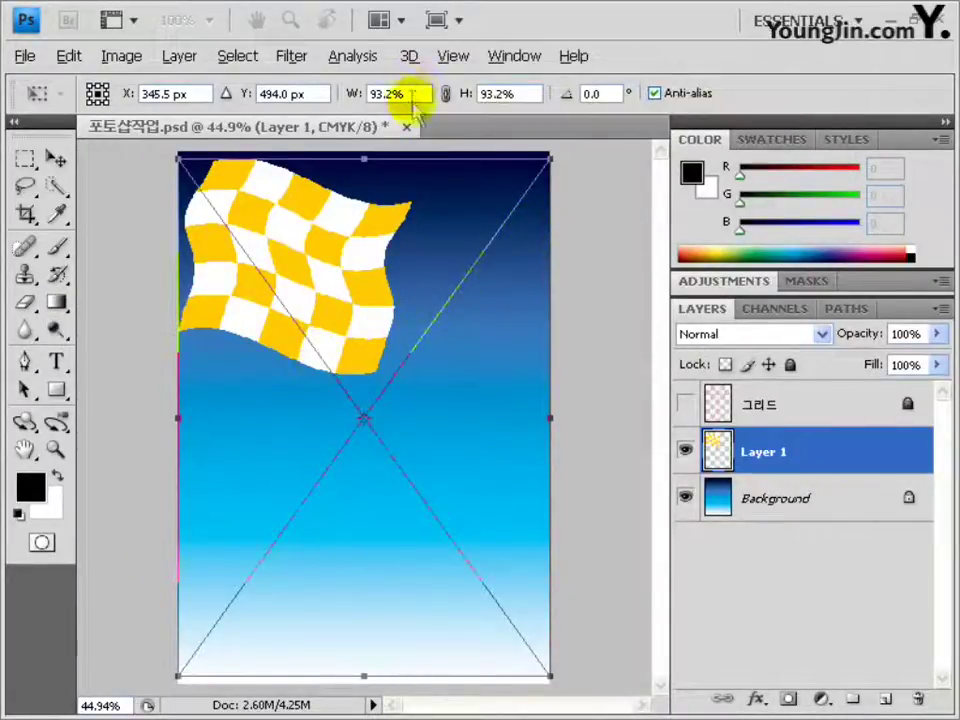
left_click(420, 94)
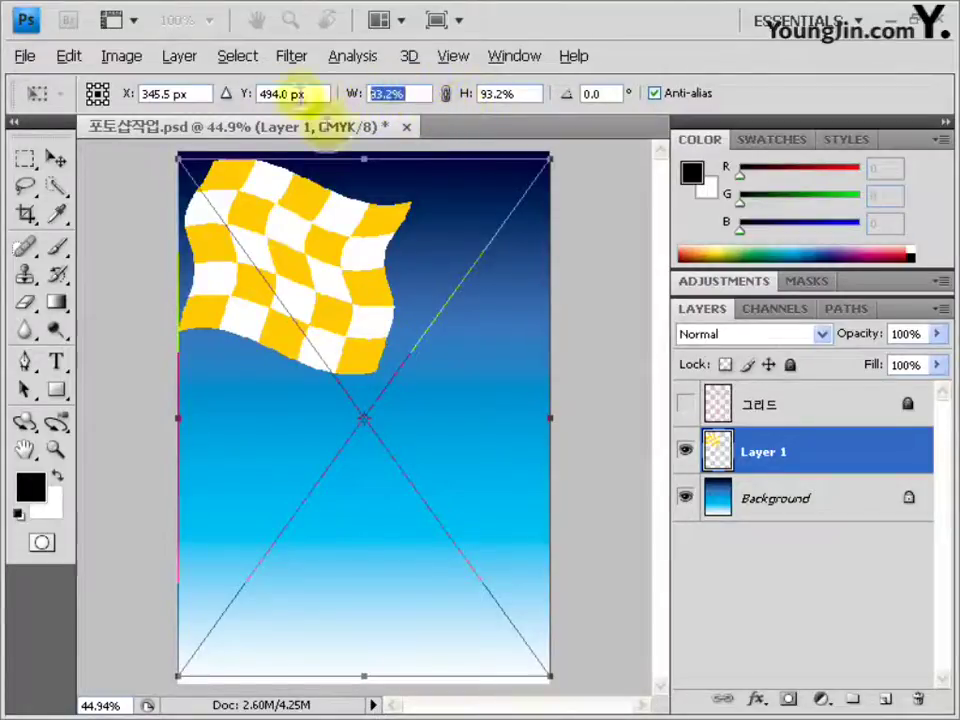
type("100")
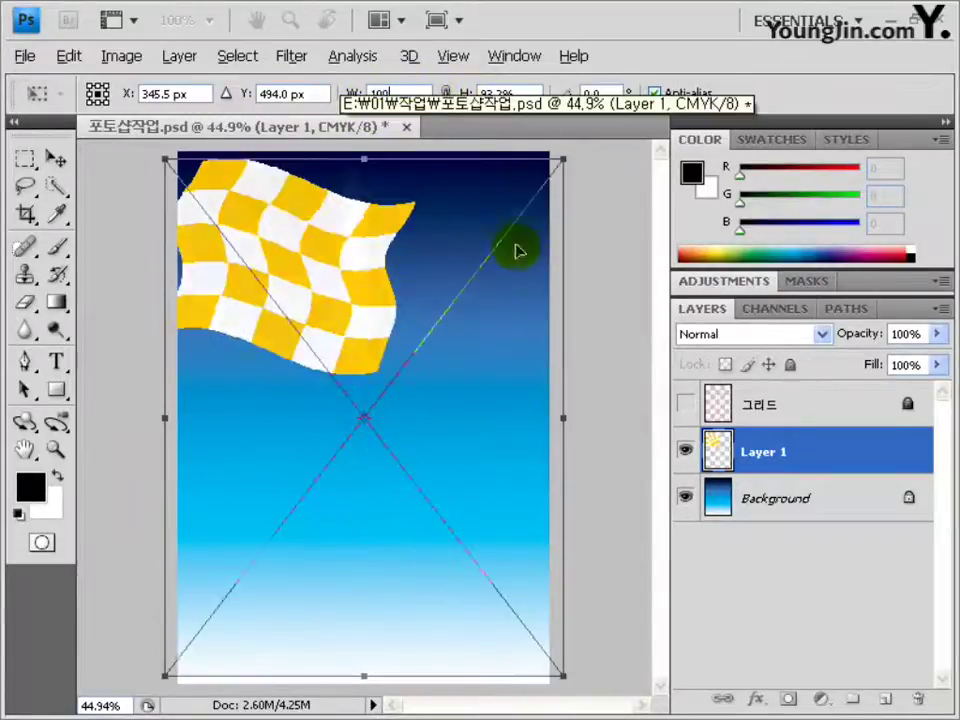
left_click(523, 93)
type("100")
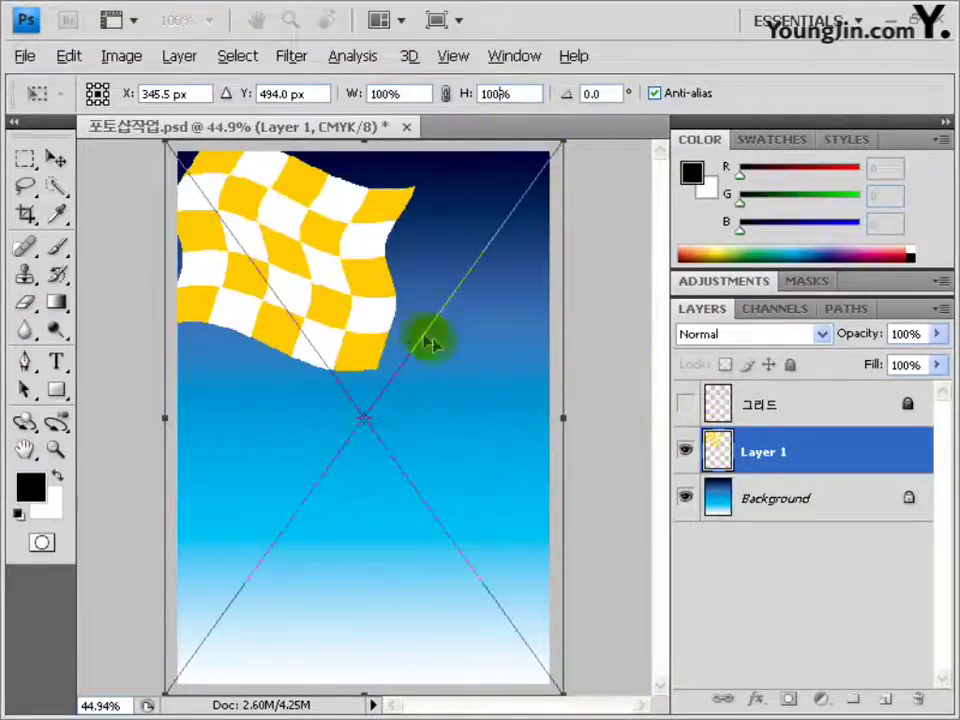
left_click_drag(339, 321, 324, 315)
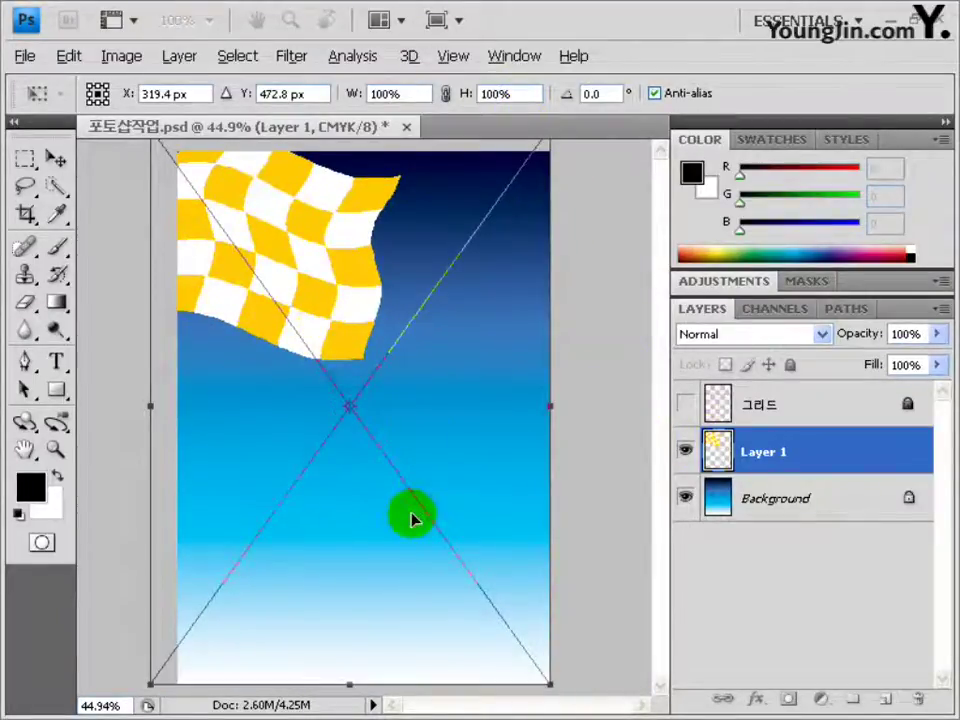
key("Return")
key("g")
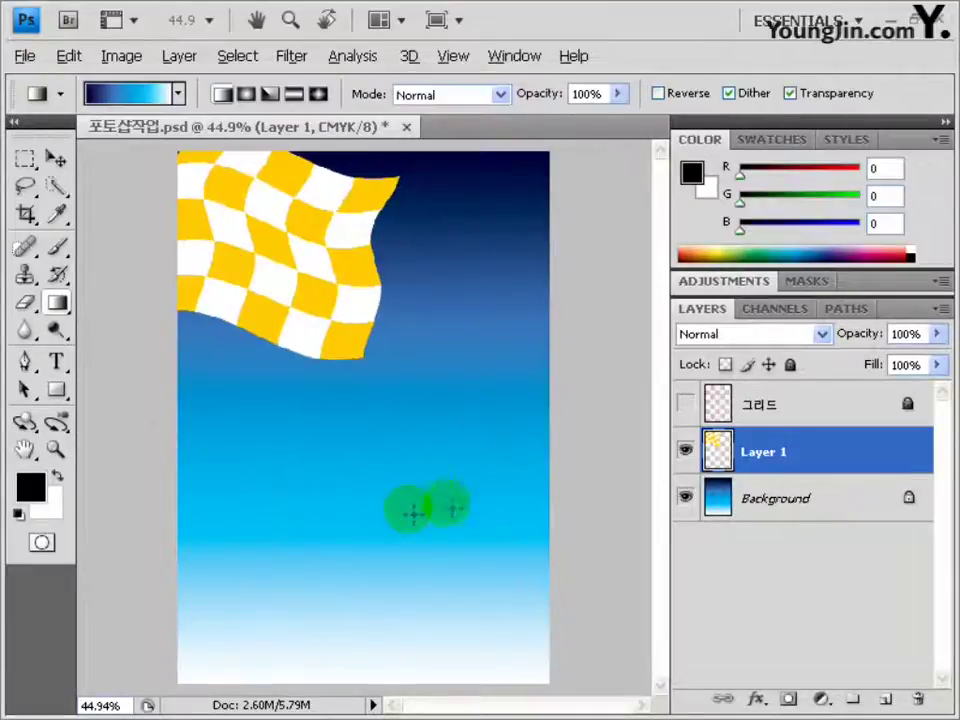
Step: Rename the flag's layer as 깃발
double_click(748, 454)
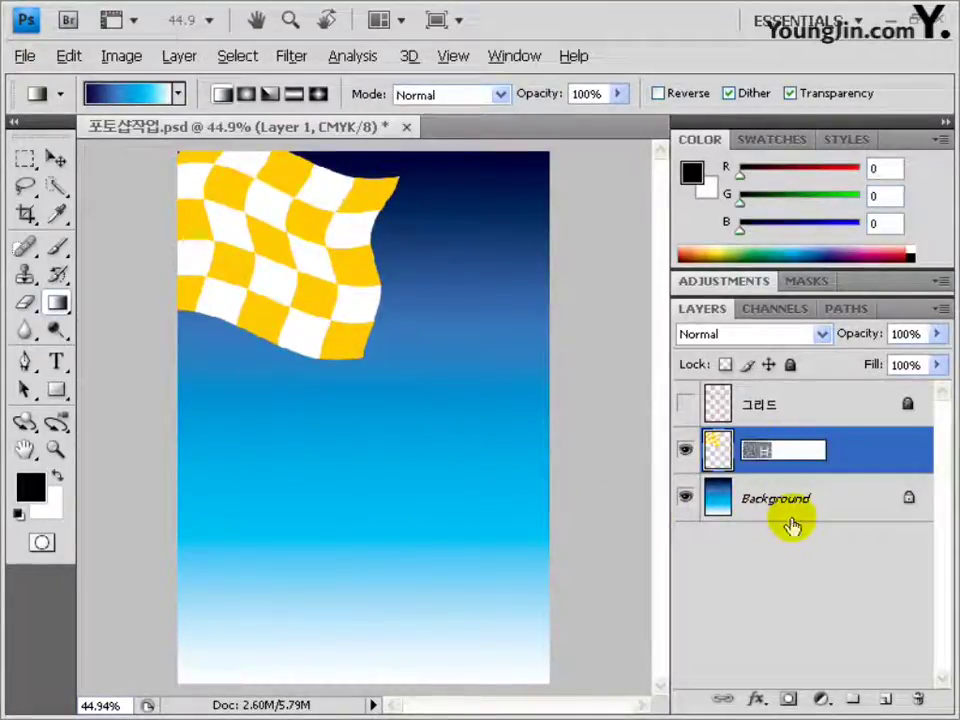
type("깃발")
key("Return")
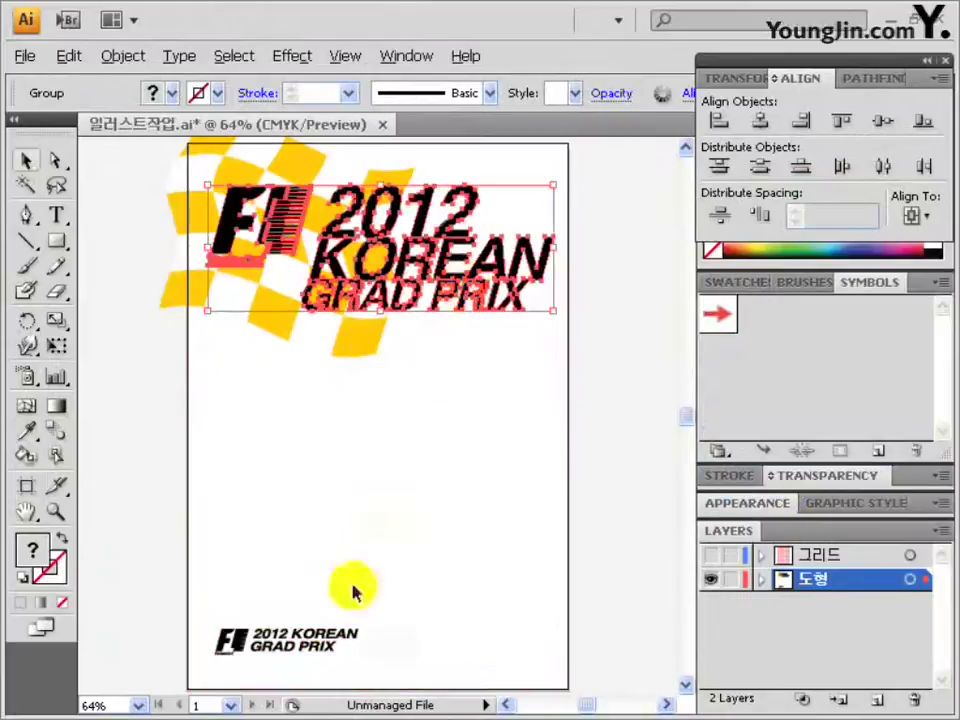
Step: Bring the large title and the small logo from Illustrator into the Photoshop poster as separate layers named 타이틀 and 로고
left_click(318, 643)
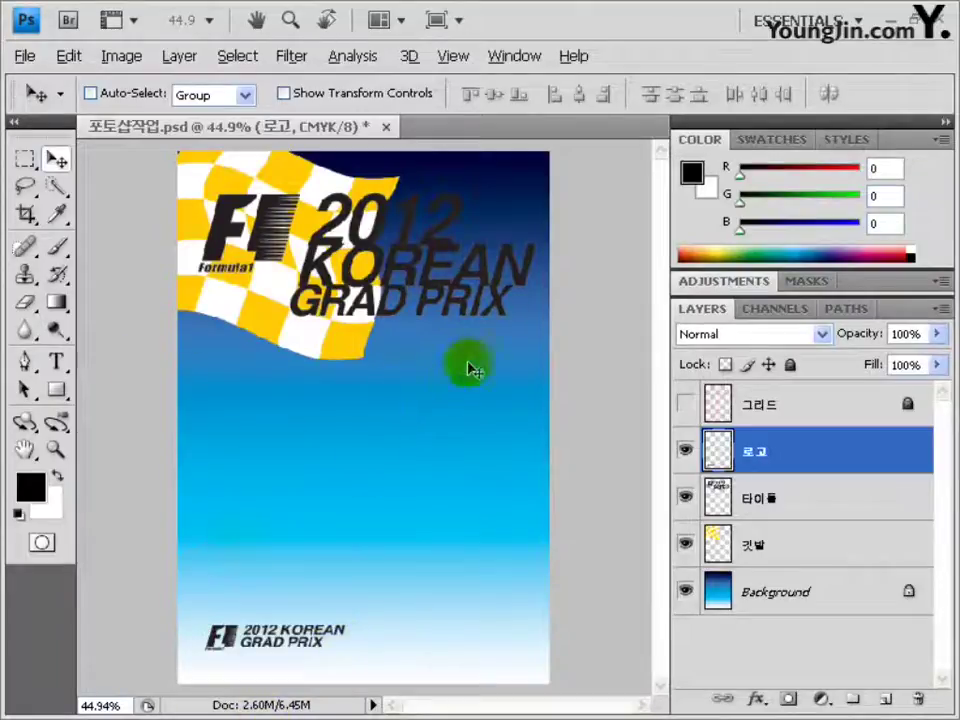
left_click(789, 498)
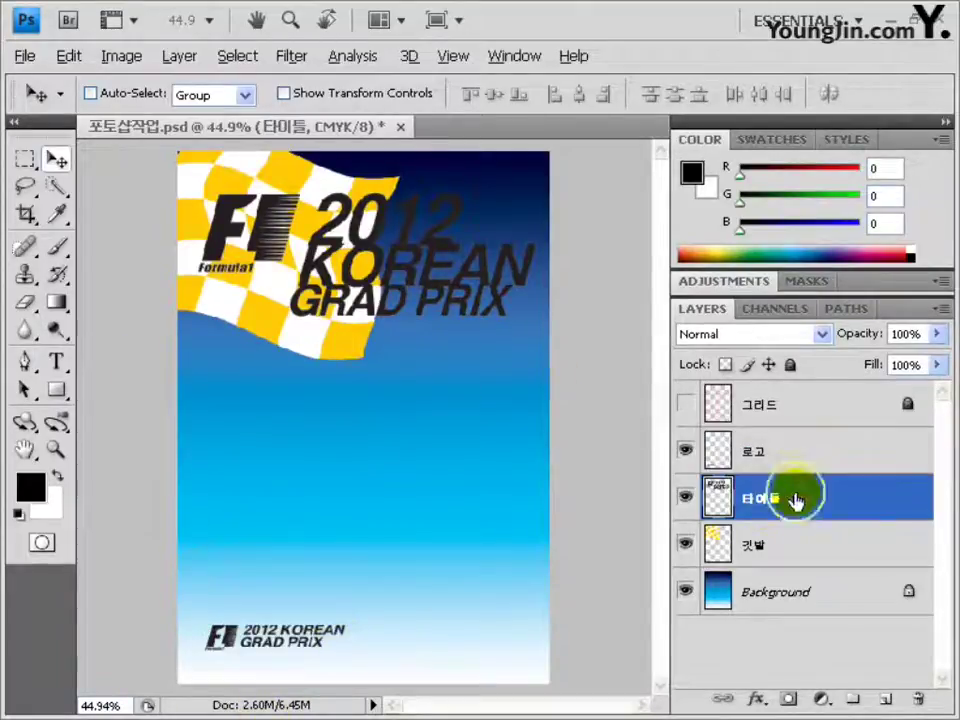
left_click(803, 455)
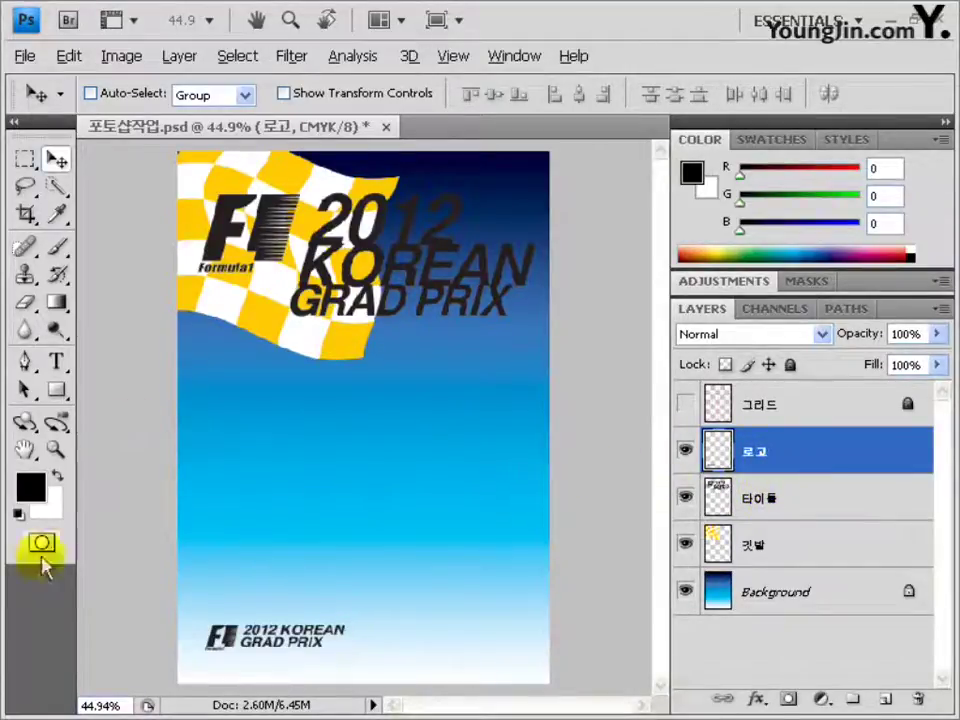
Step: Open the 자동차 image from the 수험자료 folder
double_click(37, 592)
left_click(266, 122)
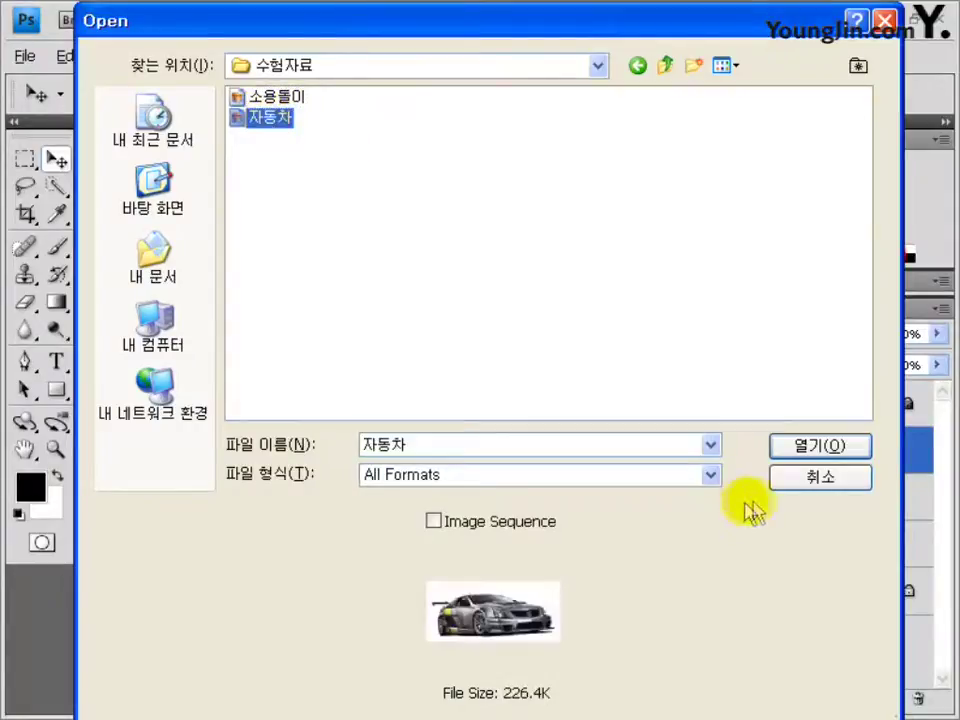
left_click(806, 450)
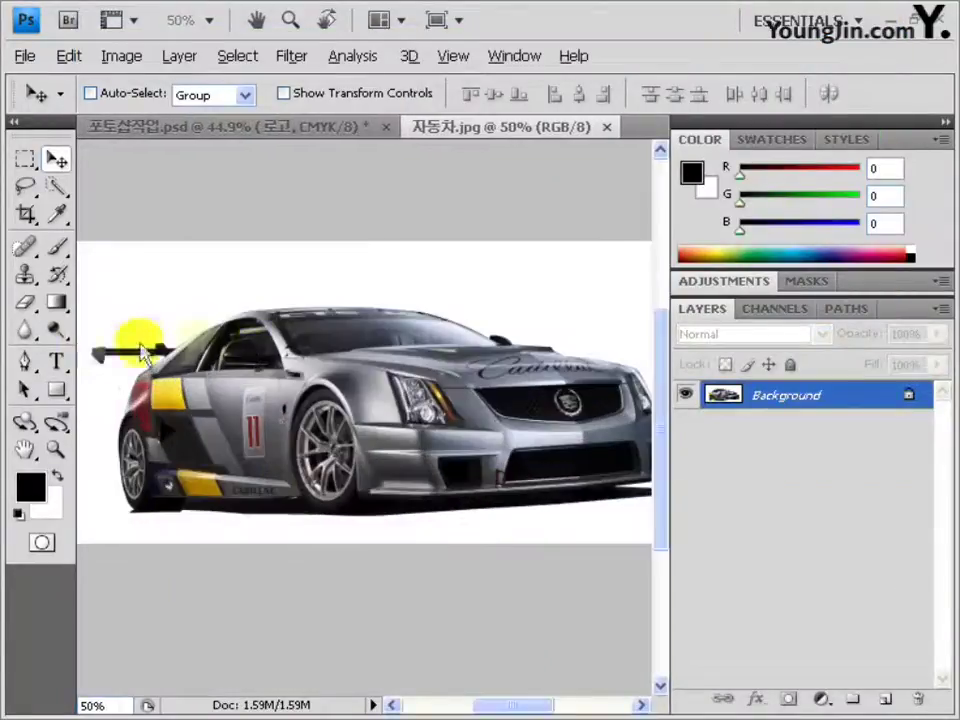
Step: Trace the car's outline with the Pen tool, turn the path into a selection, and exclude the background areas
key("ctrl+plus")
left_click(25, 364)
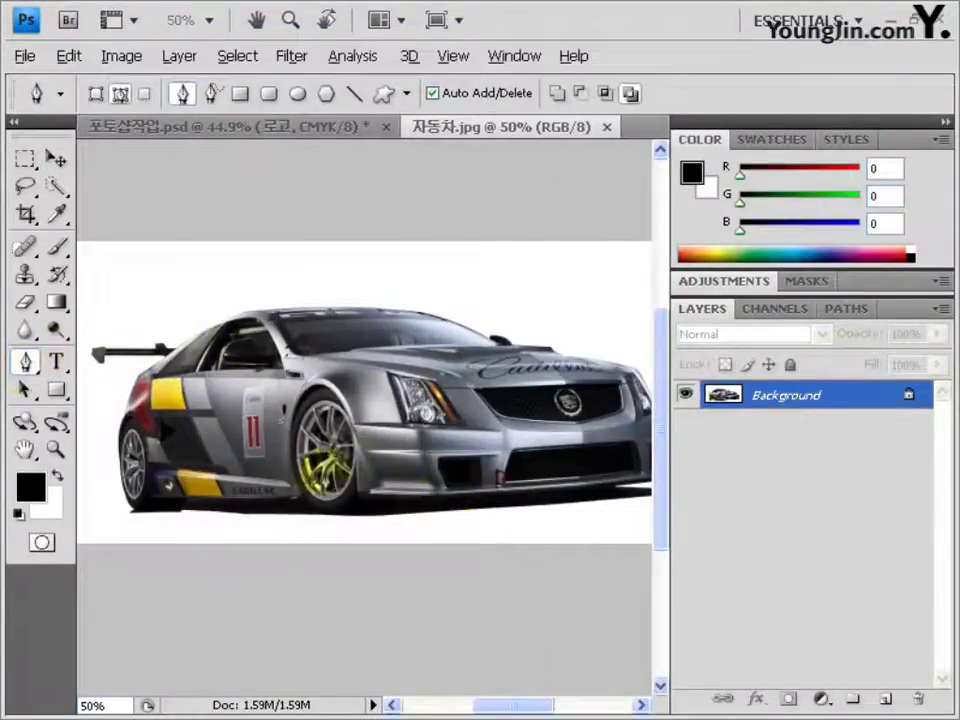
left_click_drag(529, 396, 450, 360)
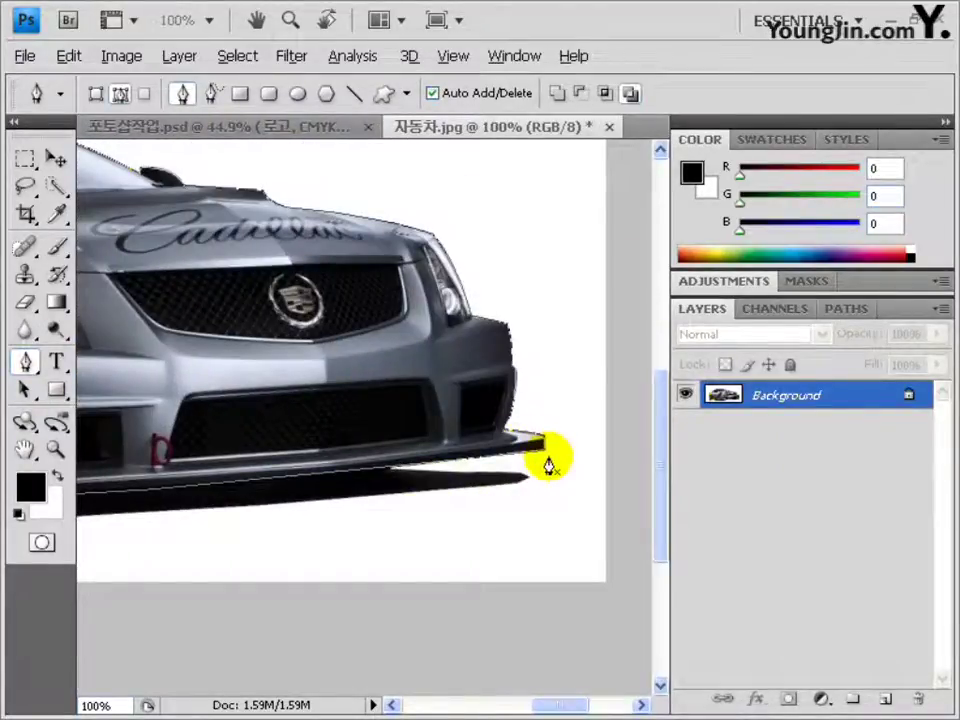
left_click(261, 392, "alt")
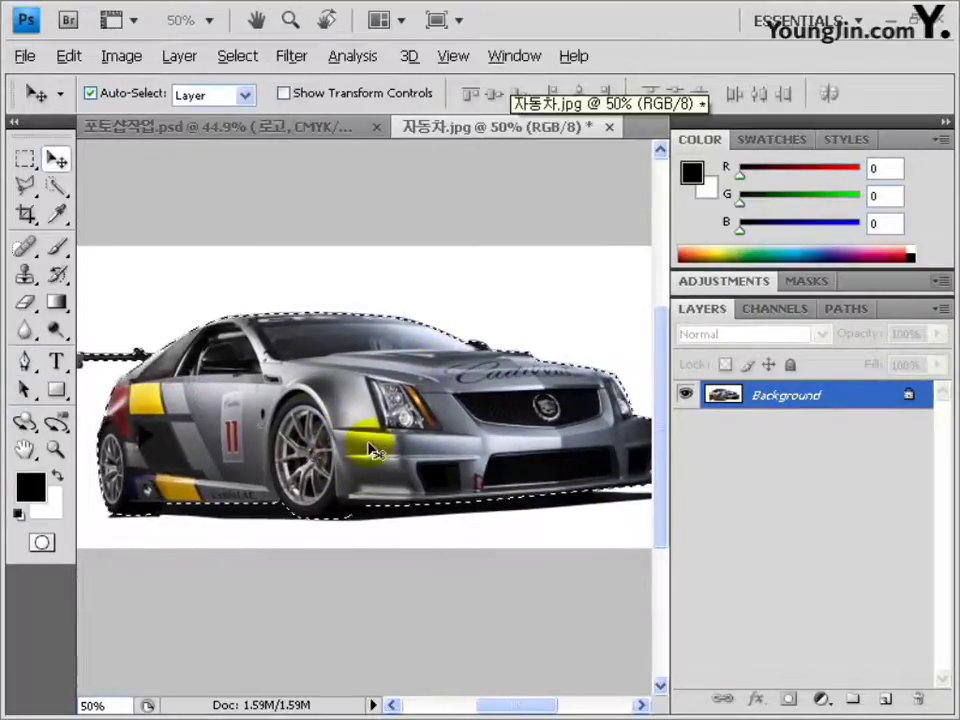
Step: Move the selected car into the poster document, show the 그리드 layer, and position the car against the grid
left_click_drag(285, 135, 278, 449)
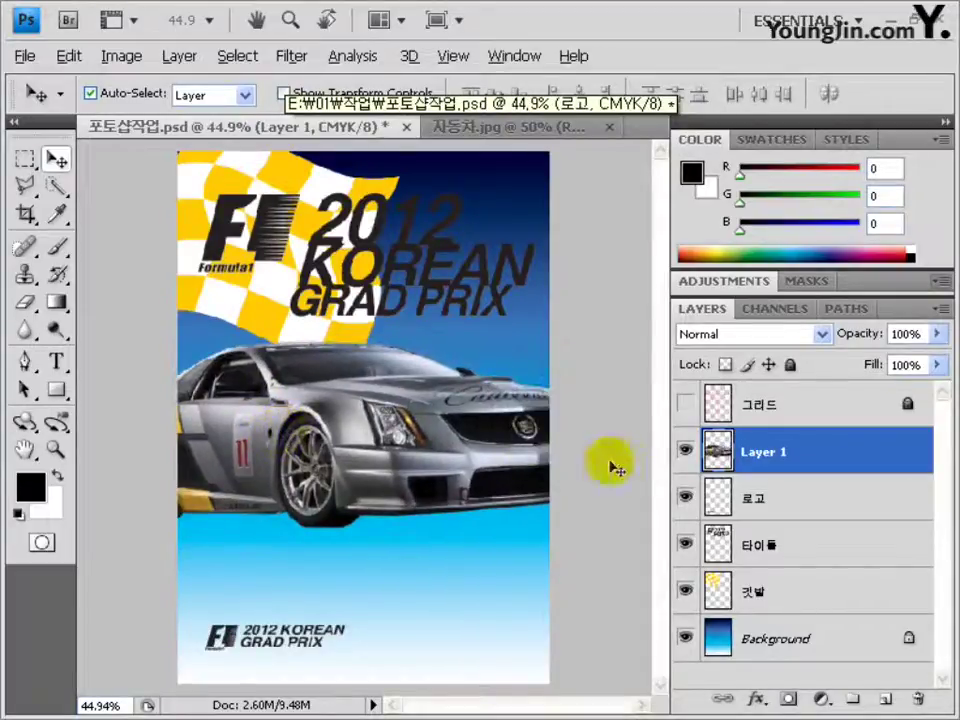
left_click(685, 403)
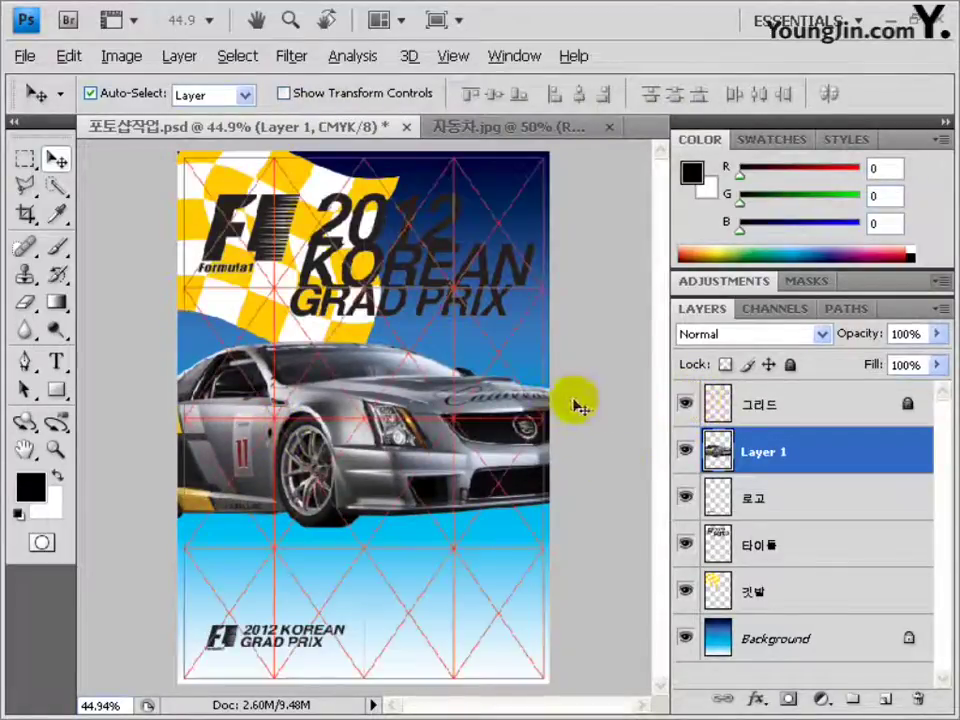
left_click_drag(437, 481, 444, 506)
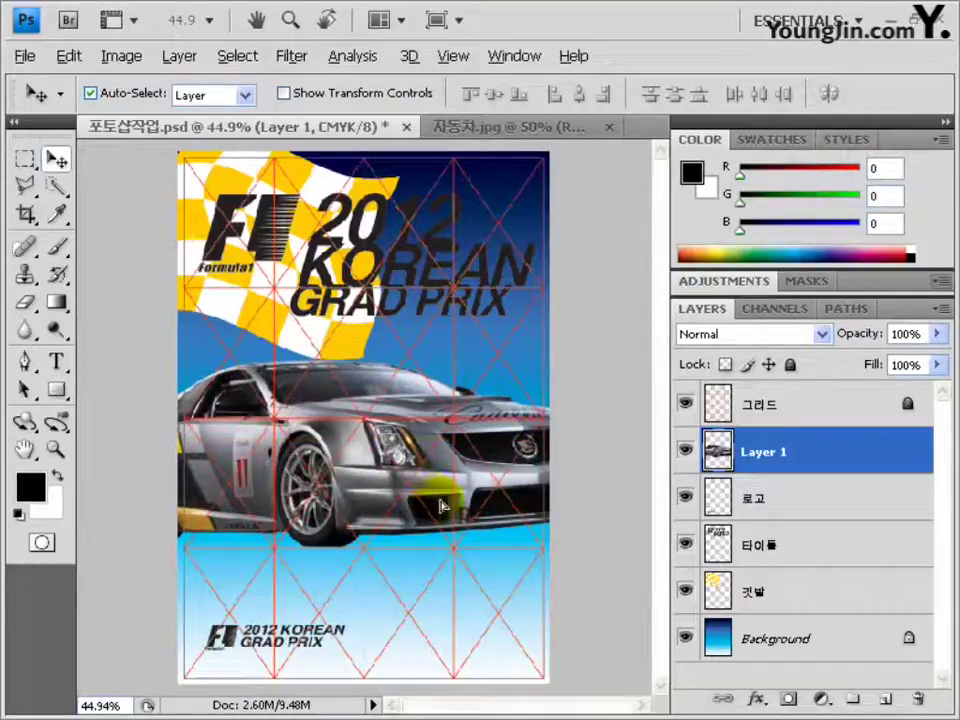
Step: Scale the car down to fit the grid's width and place it just below the grid's horizontal centre line
key("ctrl+t")
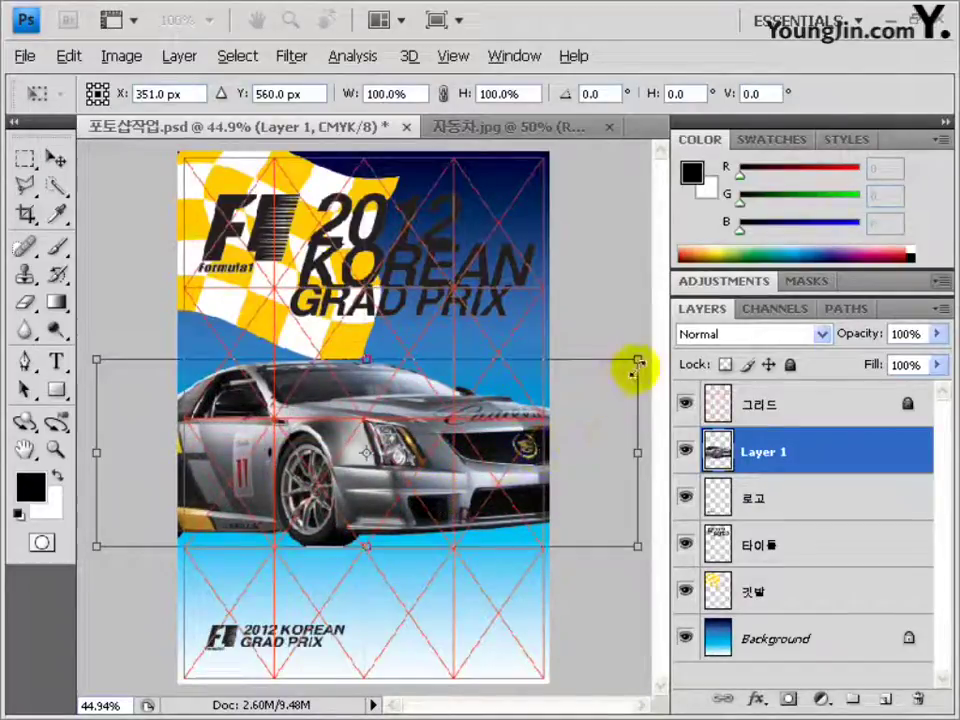
left_click_drag(638, 360, 534, 418)
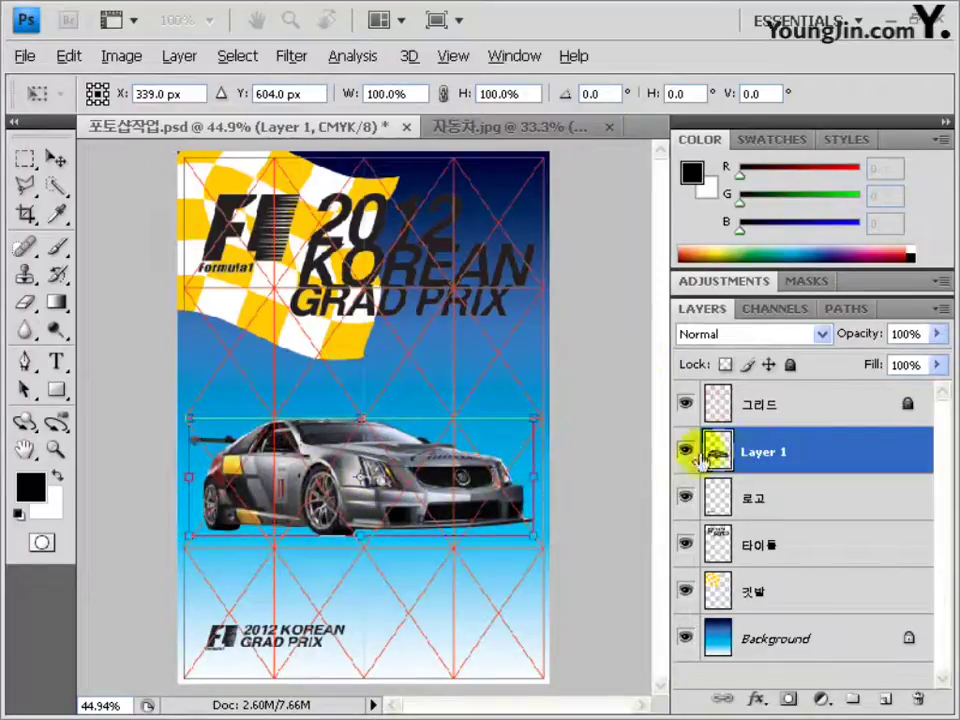
key("Return")
Step: Rename the car's layer as 자동차
double_click(757, 452)
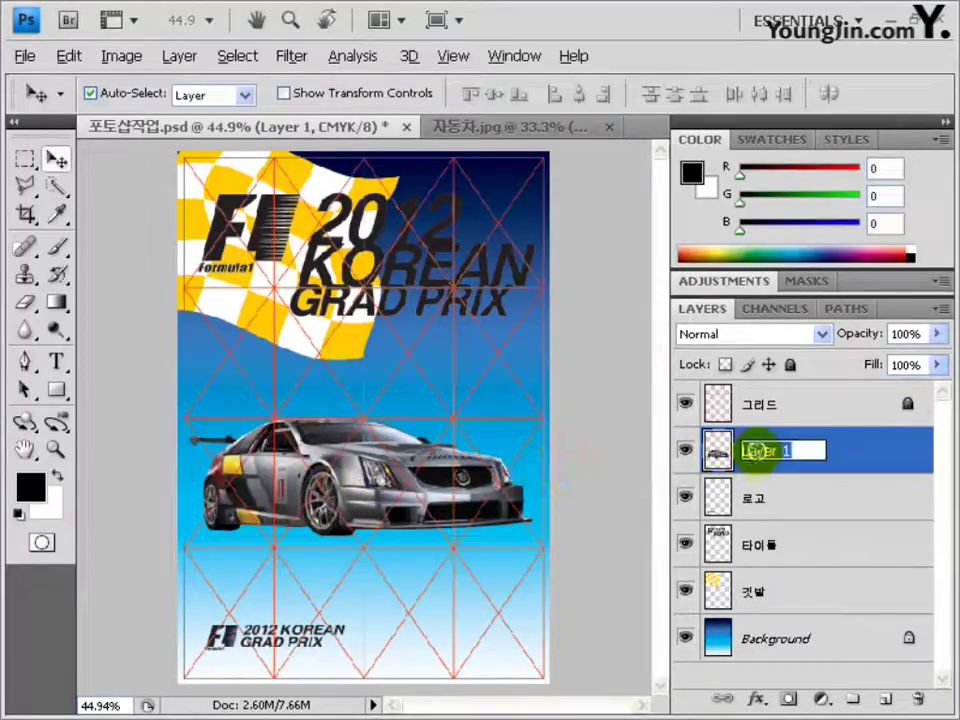
type("Layer1")
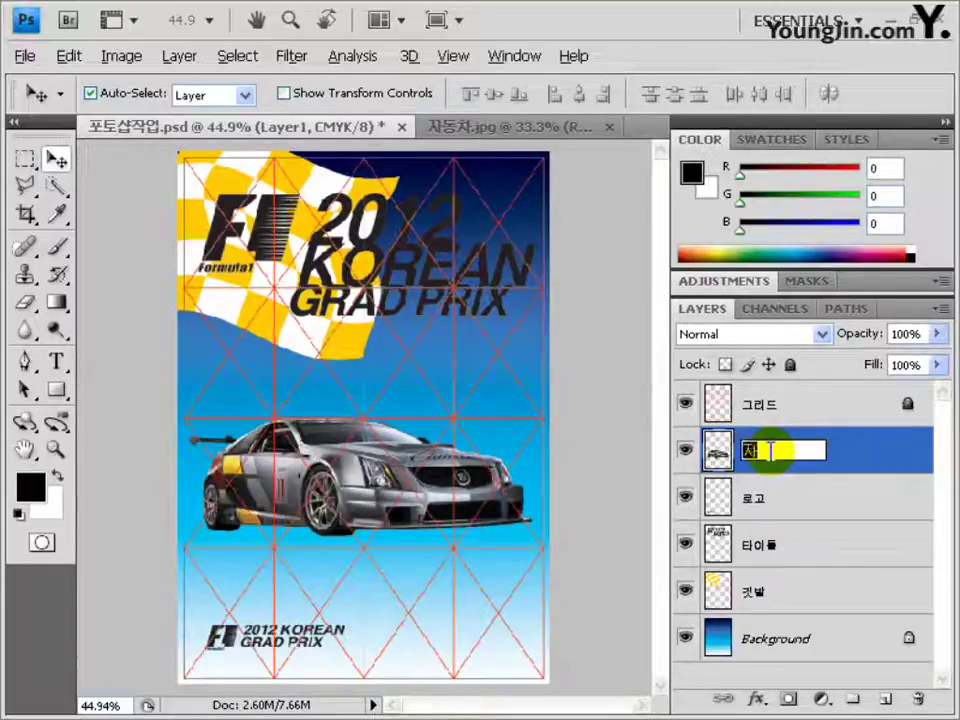
key("Return")
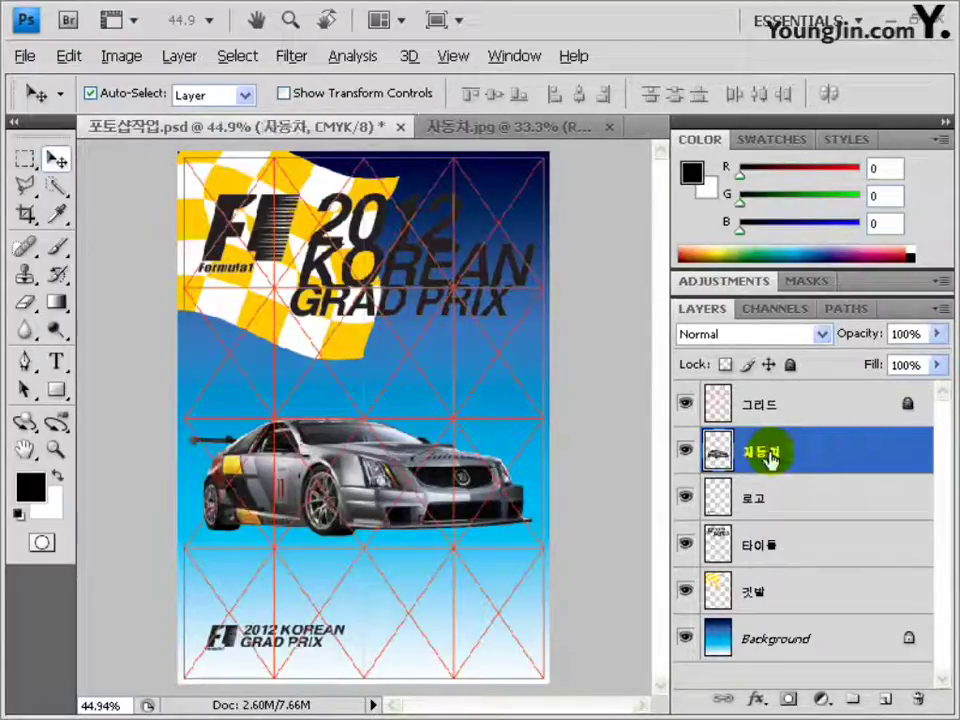
Step: Duplicate the 자동차 layer and flip the copy vertically
key("ctrl+j")
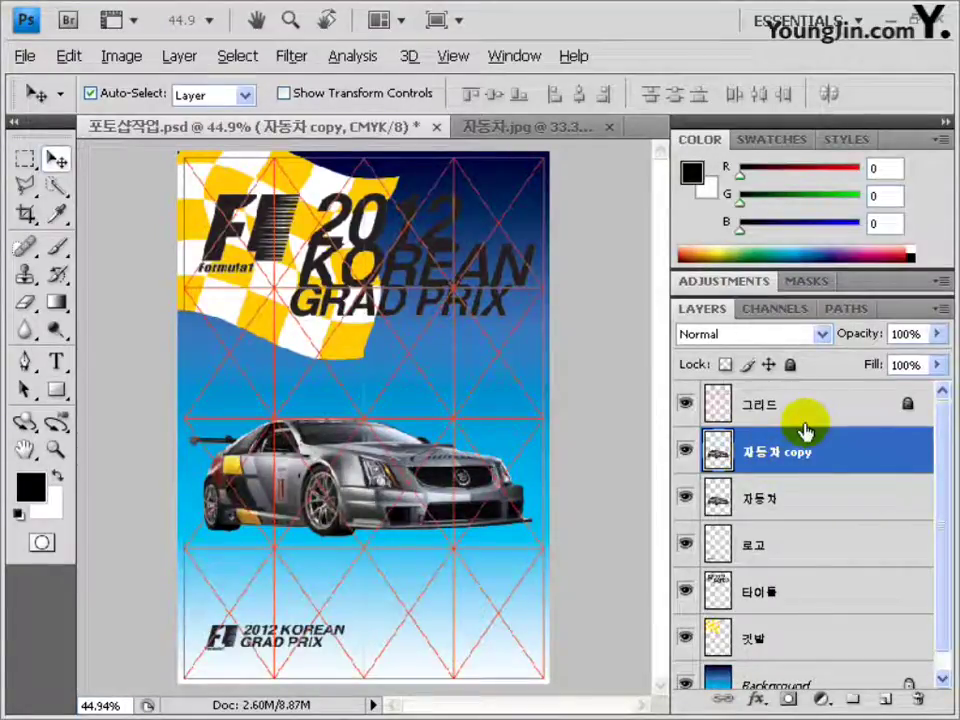
key("ctrl+t")
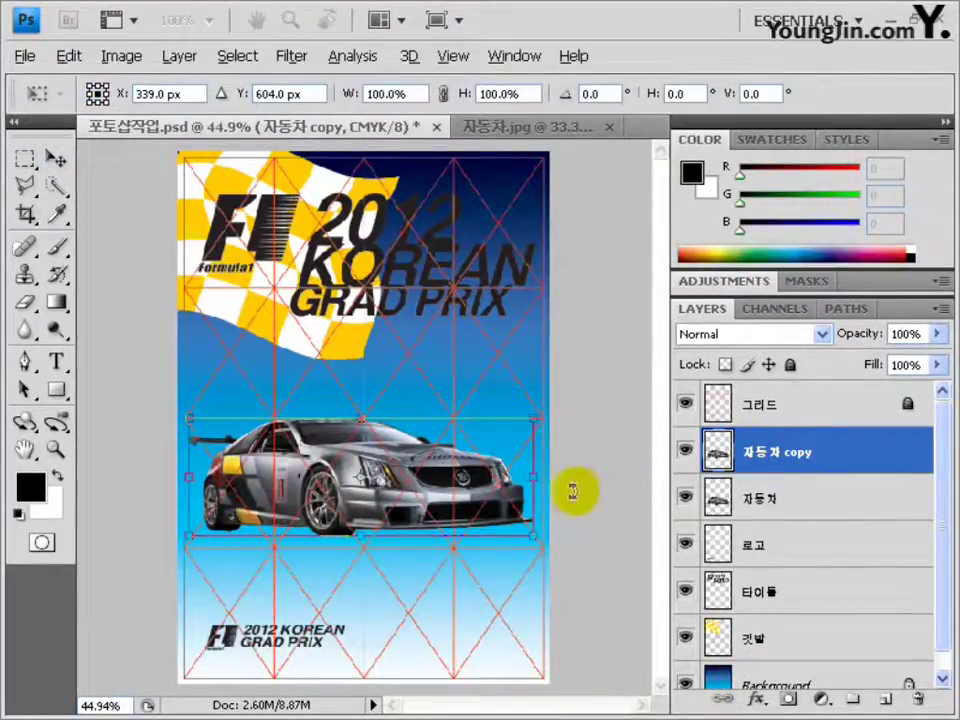
right_click(381, 457)
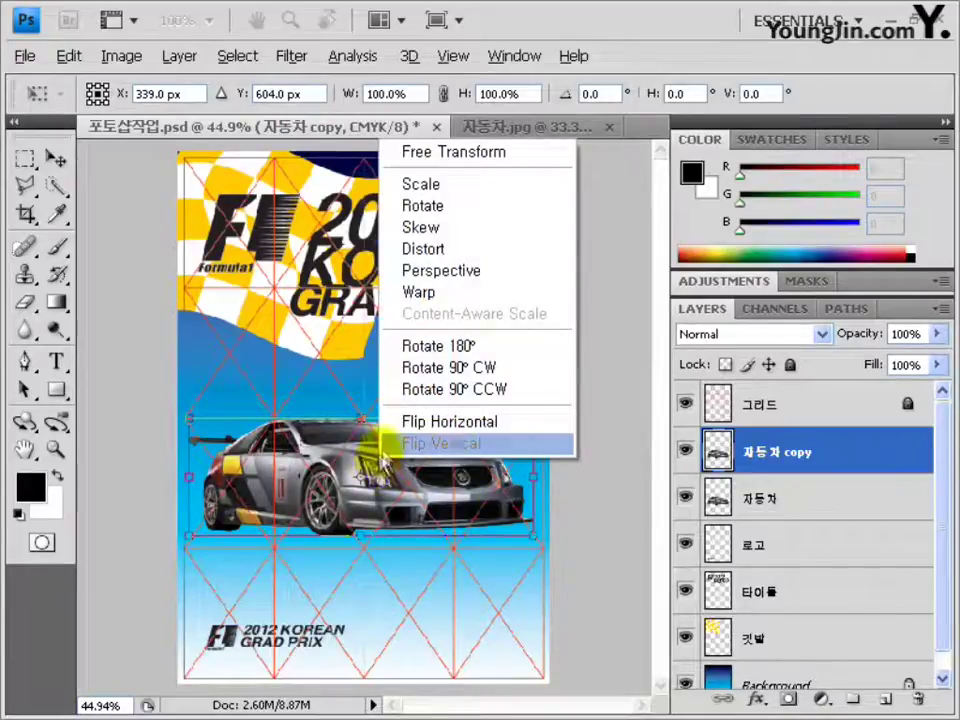
left_click(438, 447)
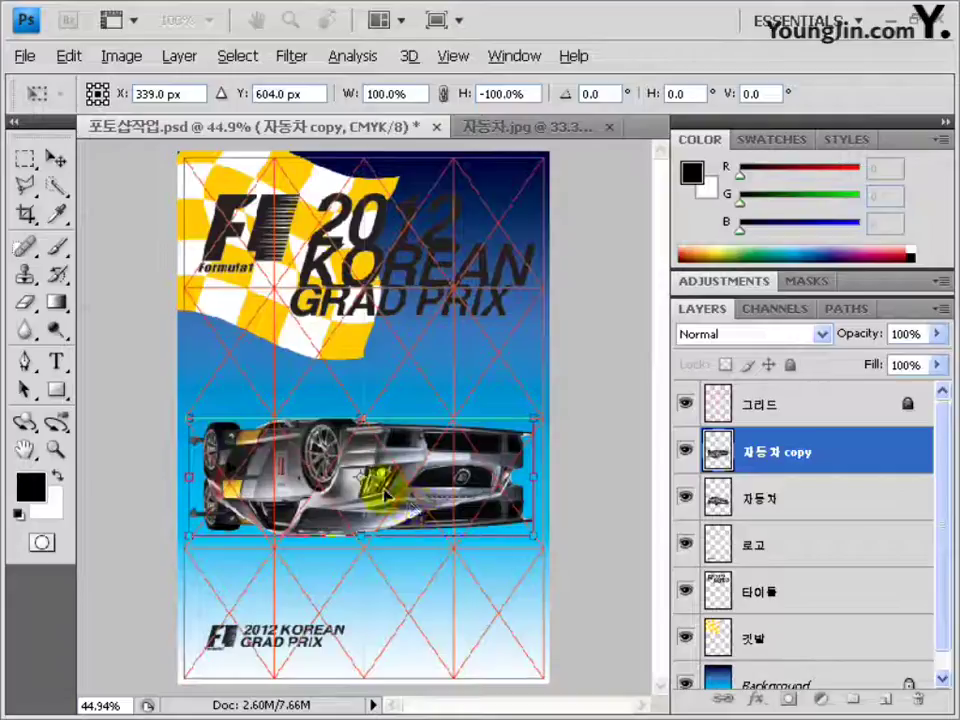
Step: Move the flipped car straight down to Y 799.5 px so its wheels meet those of the original car
key("shift+Down")
key("shift+Down")
key("shift+Down")
key("shift+Down")
key("shift+Down")
key("shift+Down")
key("shift+Down")
key("shift+Down")
key("shift+Down")
key("shift+Down")
key("shift+Down")
key("shift+Down")
key("shift+Down")
key("shift+Down")
key("shift+Down")
key("shift+Down")
key("shift+Down")
key("shift+Down")
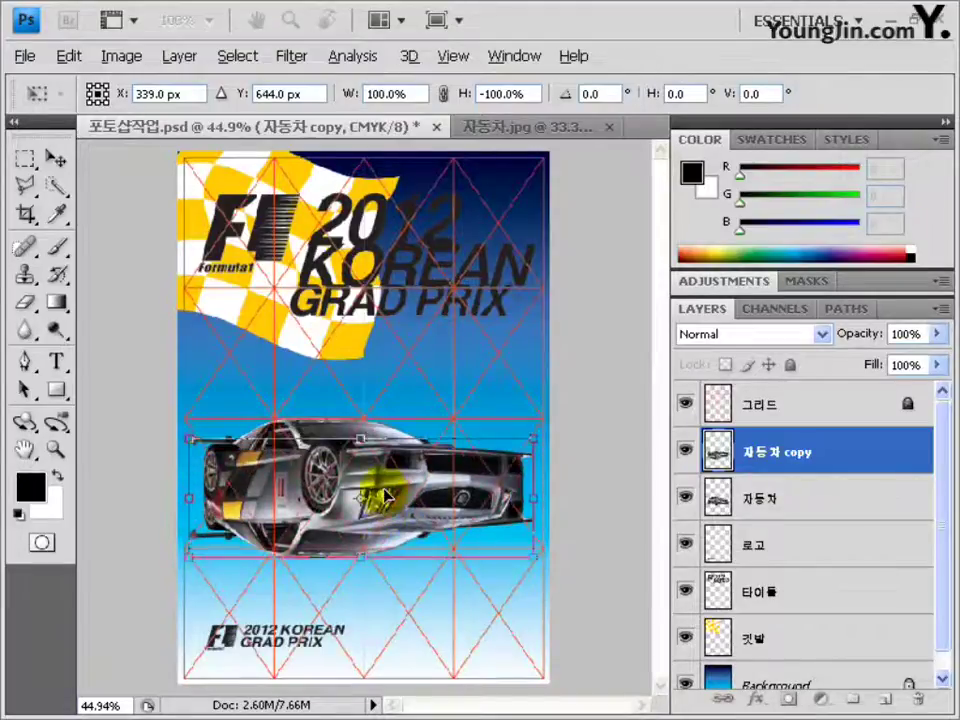
key("shift+Down")
key("shift+Down")
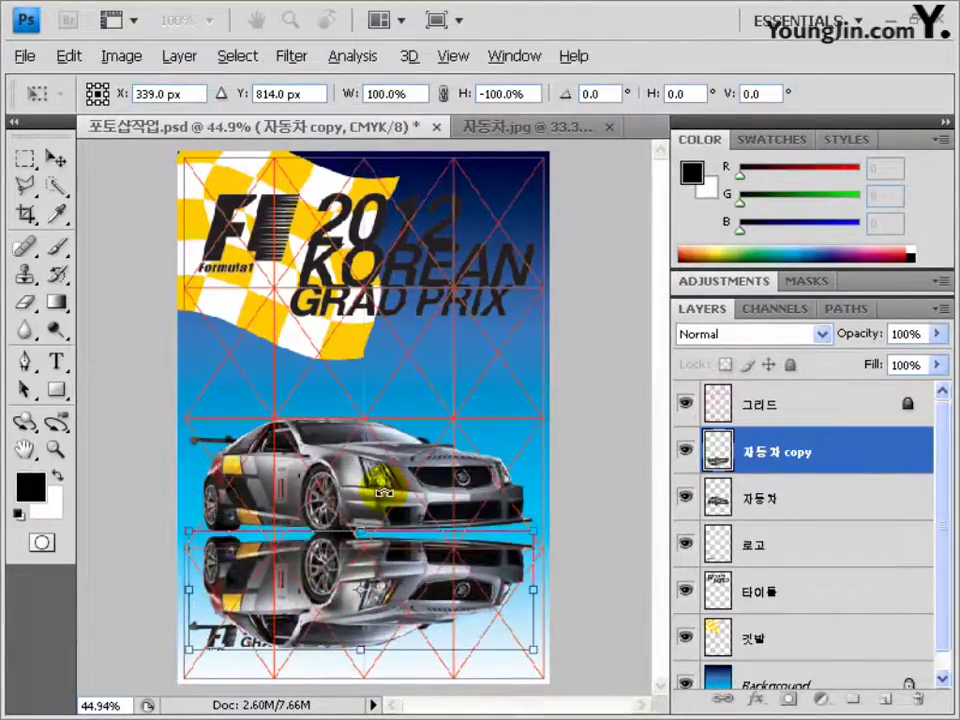
left_click_drag(384, 493, 384, 491)
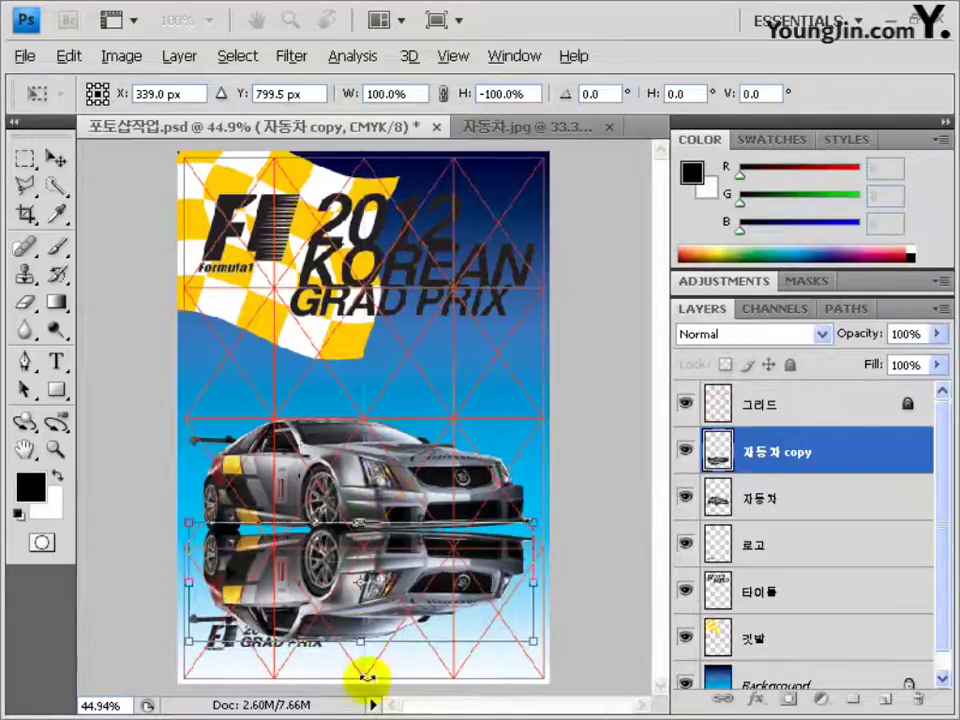
Step: Squash the flipped car upward from its lower edge to about 66.6% height, and hide the 그리드 layer
left_click_drag(357, 641, 359, 603)
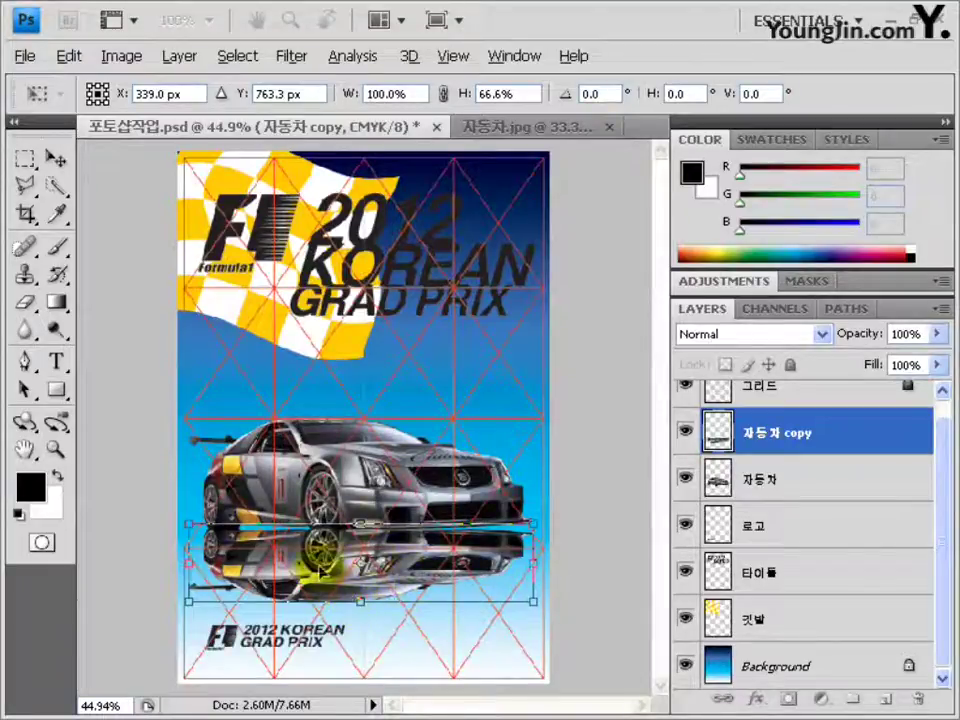
key("Return")
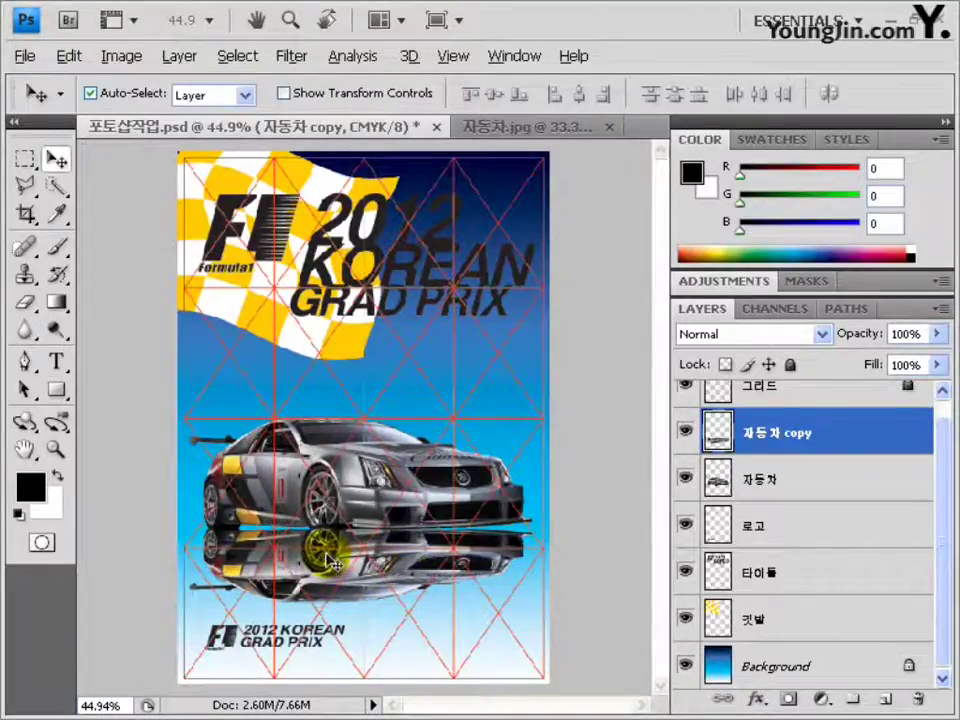
left_click(686, 390)
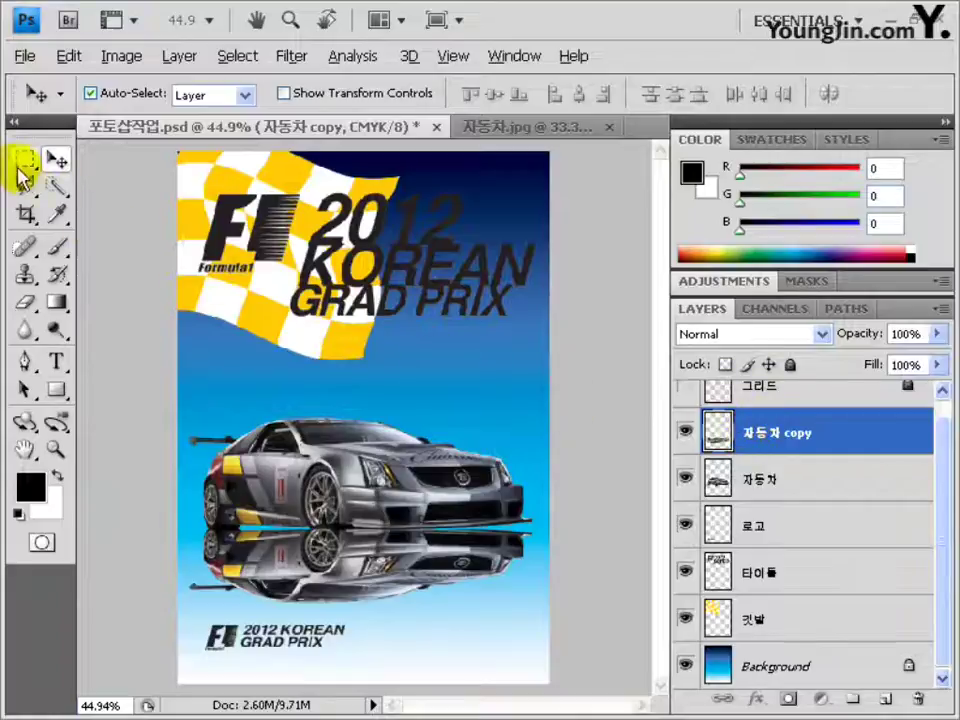
Step: Select a flat ellipse where the wheels meet the reflection, apply ZigZag with amount 22, ridges 6 and Pond ripples, and deselect
left_click_drag(20, 159, 113, 181)
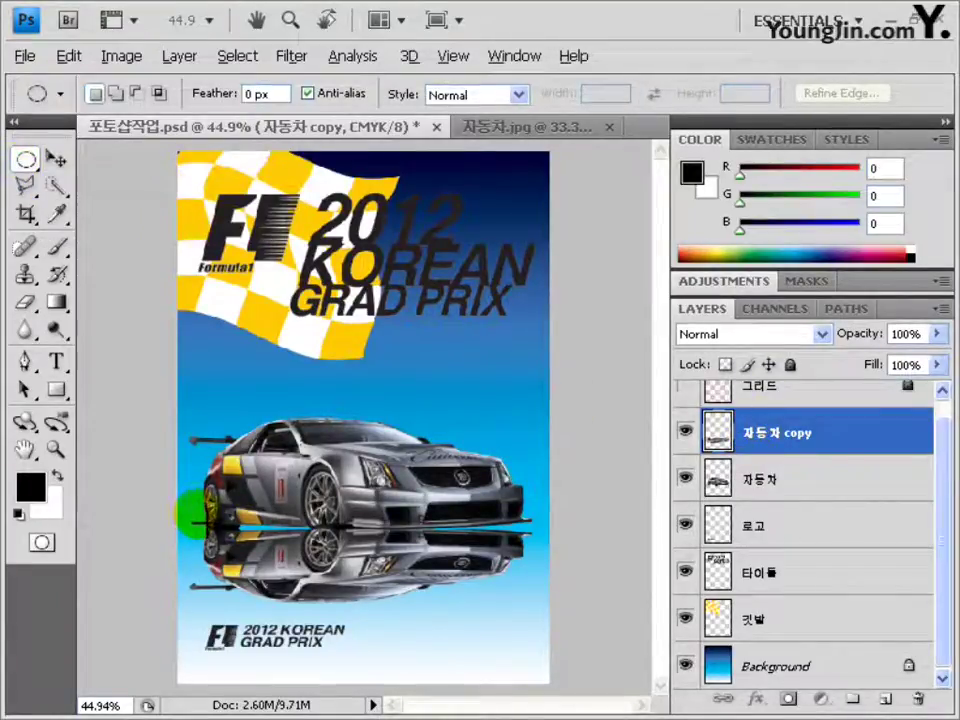
left_click_drag(190, 512, 470, 540)
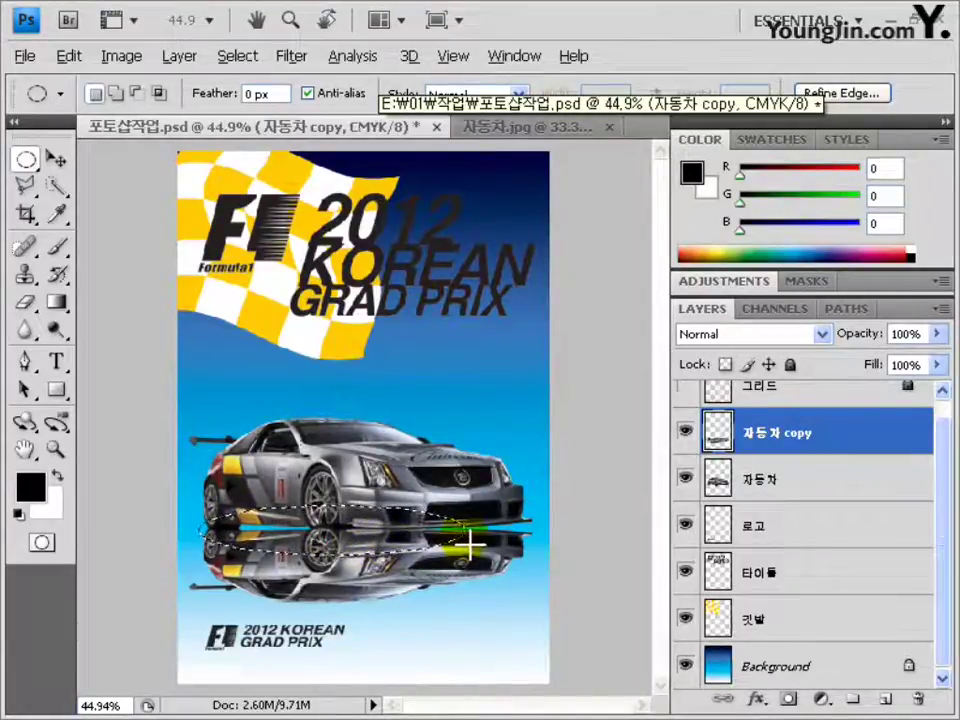
left_click(289, 56)
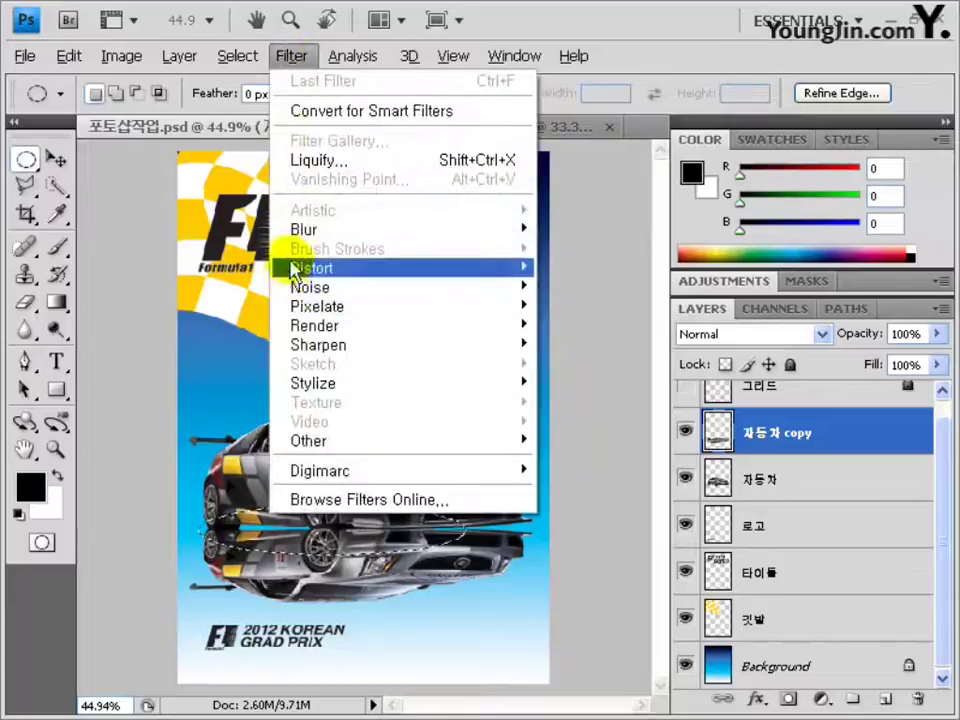
mouse_move(354, 268)
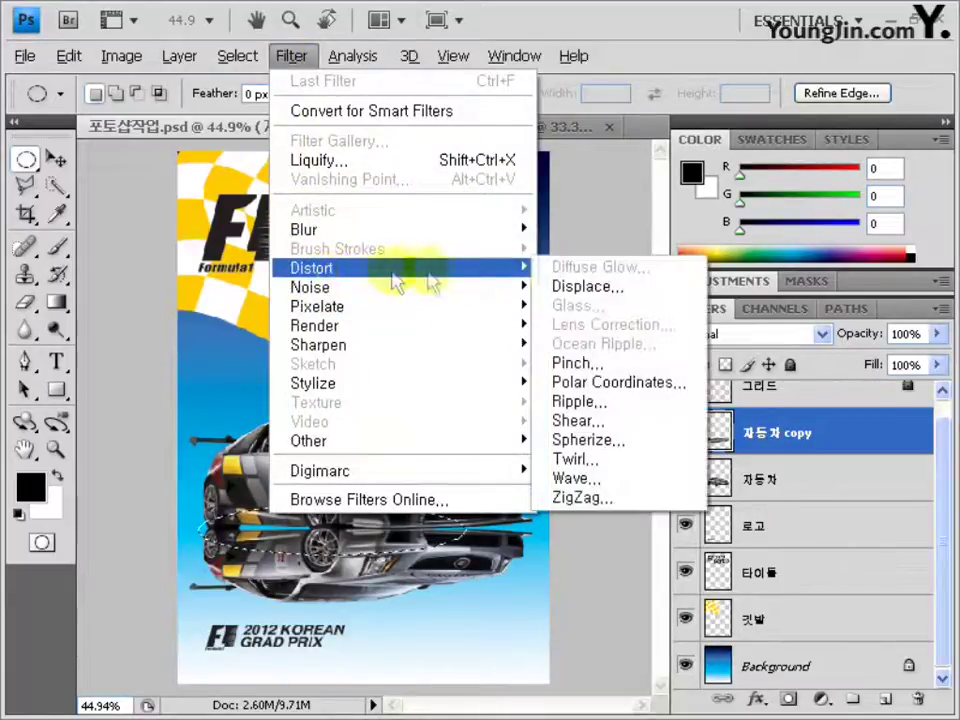
left_click(589, 507)
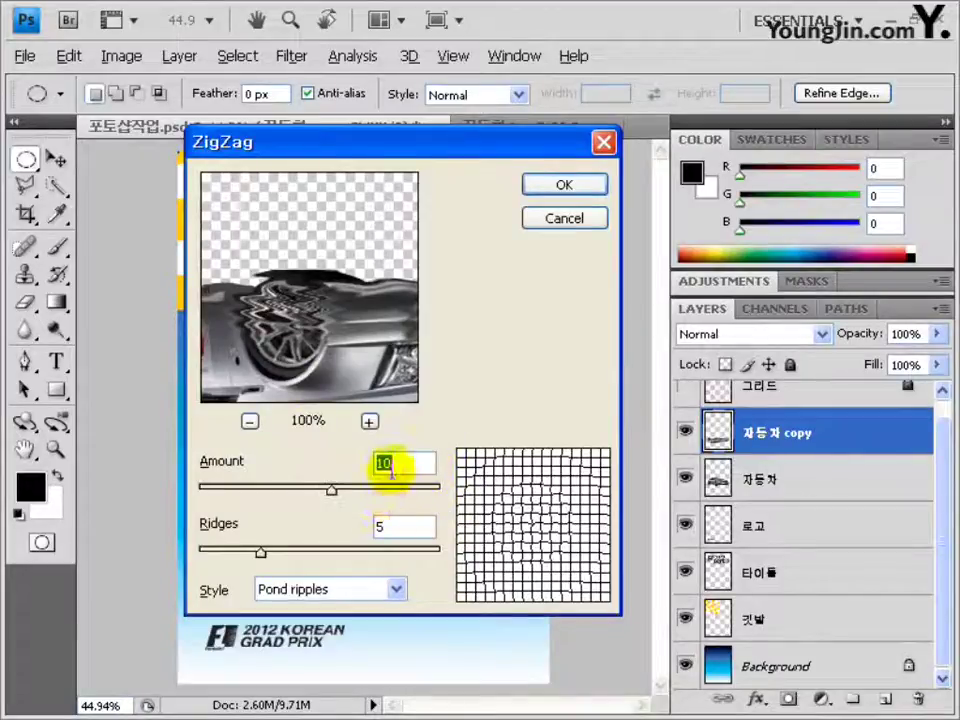
type("22")
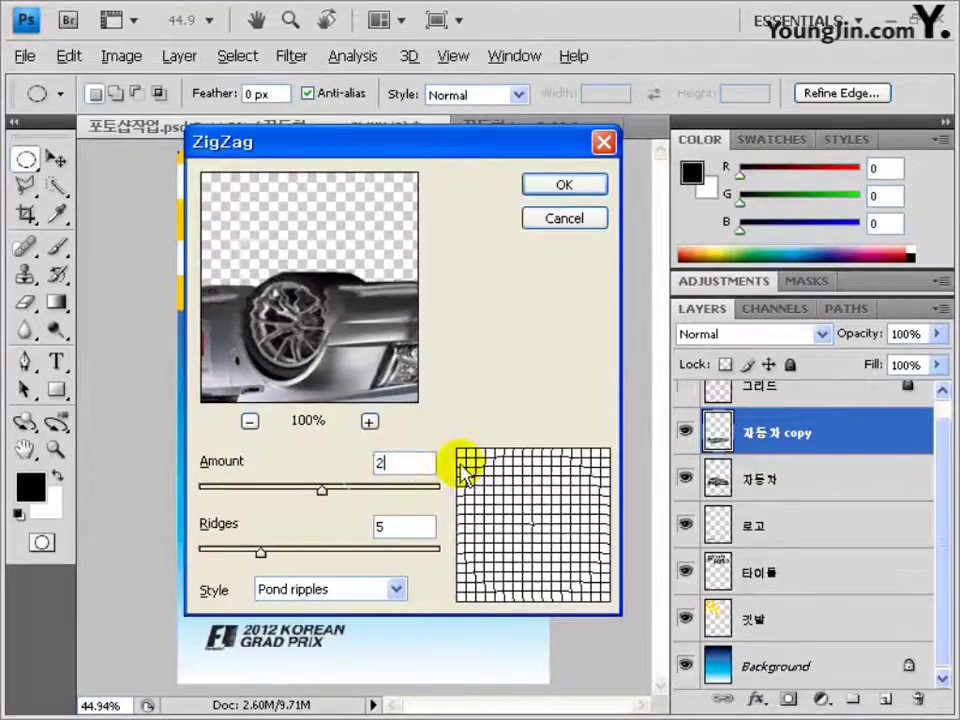
double_click(381, 526)
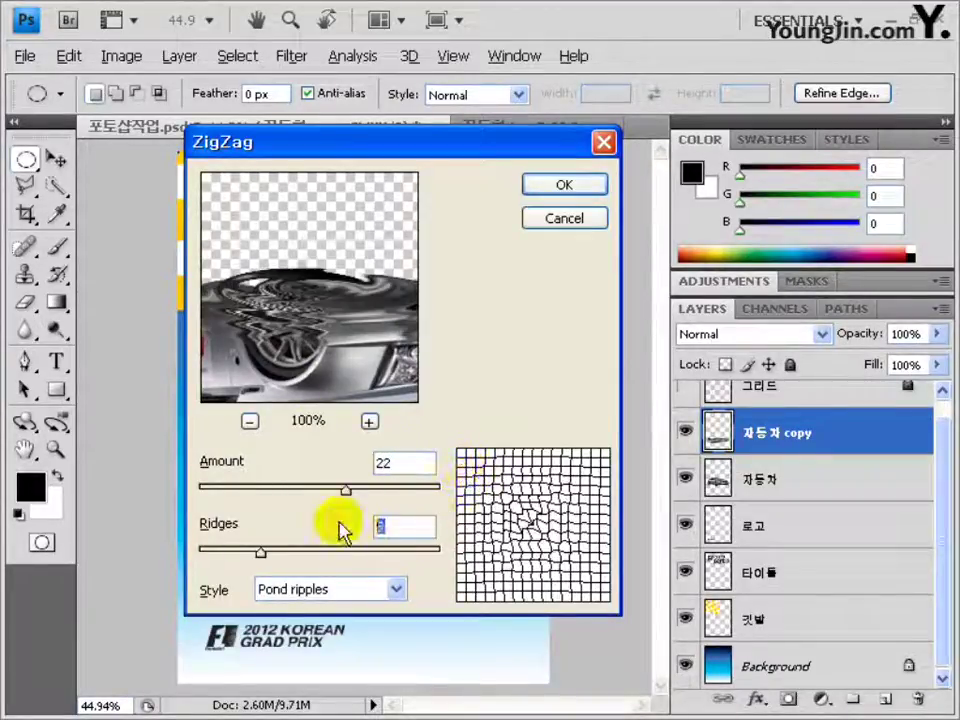
type("6")
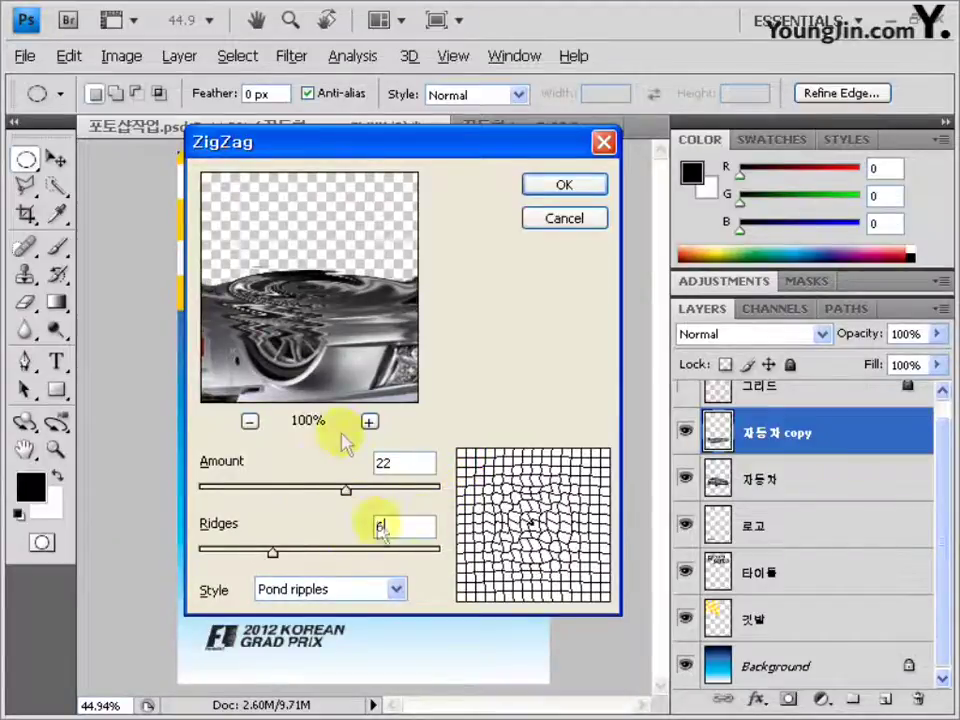
left_click(562, 184)
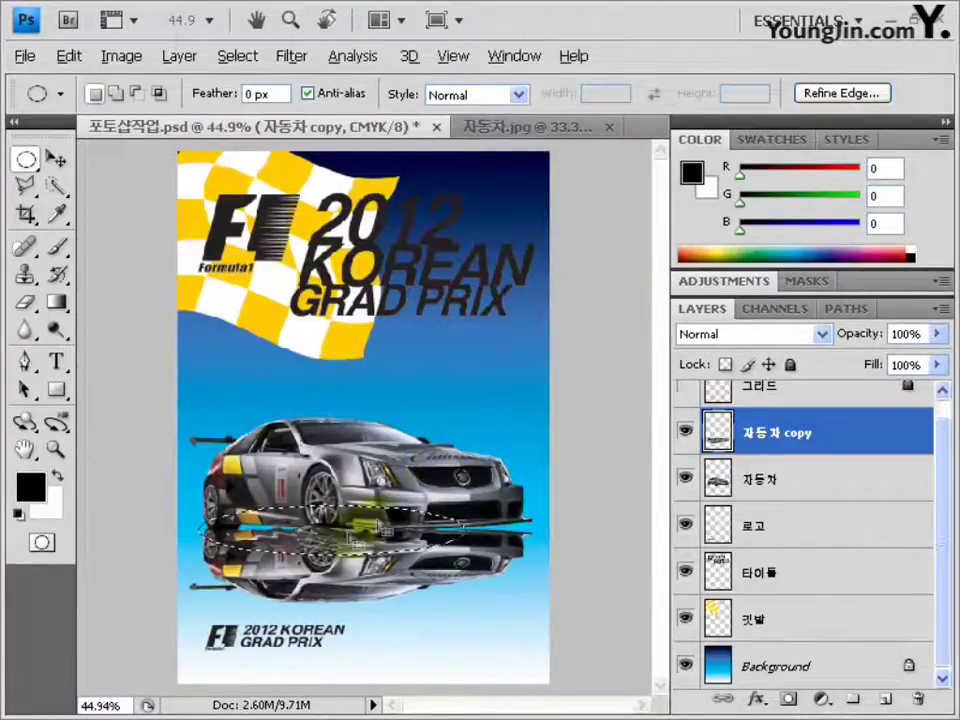
key("ctrl+d")
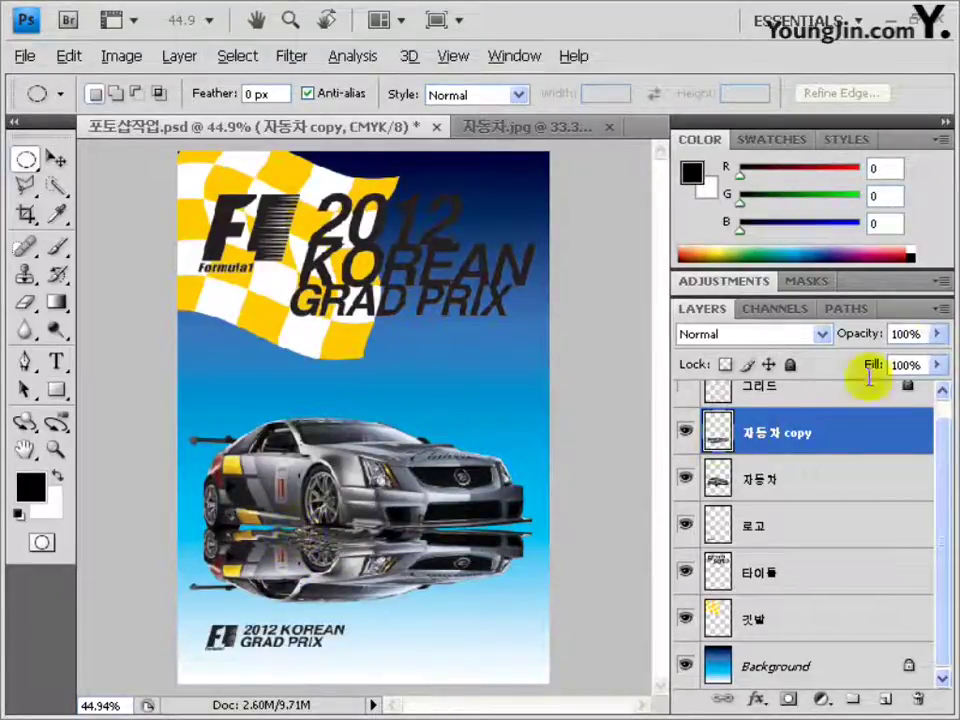
Step: Set the reflection layer's opacity to 70% and move it beneath the 자동차 layer
left_click(908, 334)
type("70")
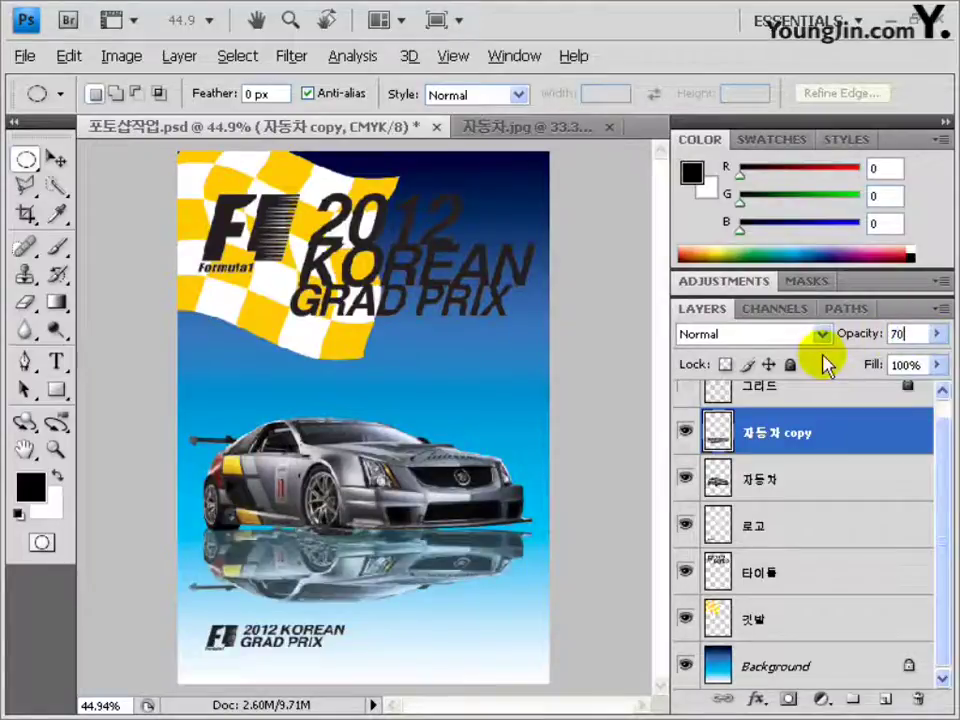
left_click_drag(797, 452, 808, 502)
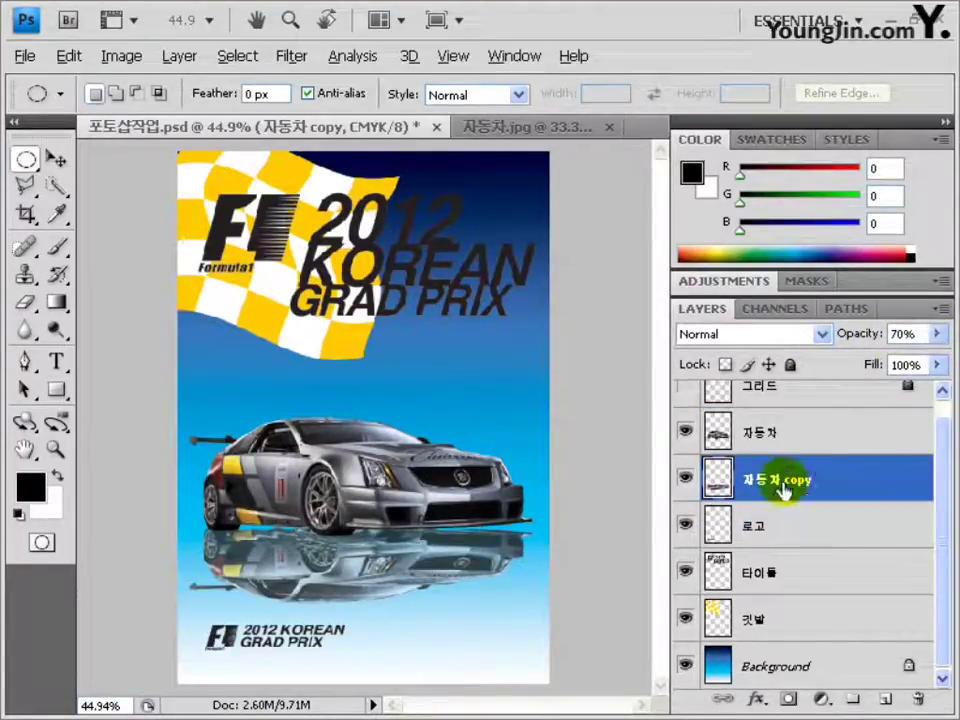
Step: Add a layer mask to the reflection and fade out its lower part with upward black-to-transparent linear gradients
left_click(789, 702)
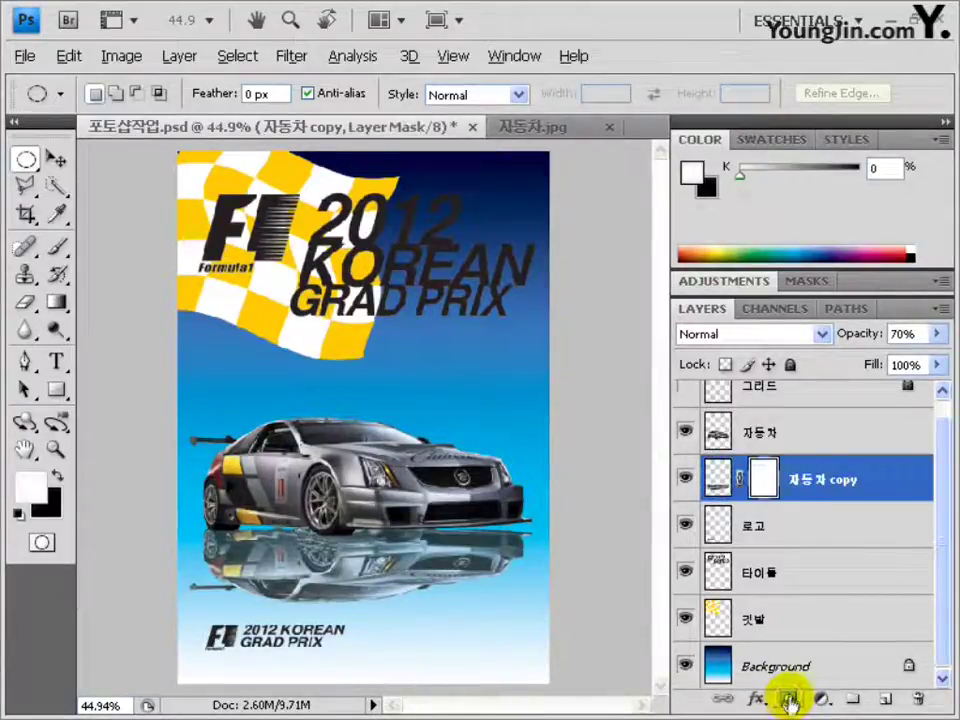
left_click(58, 303)
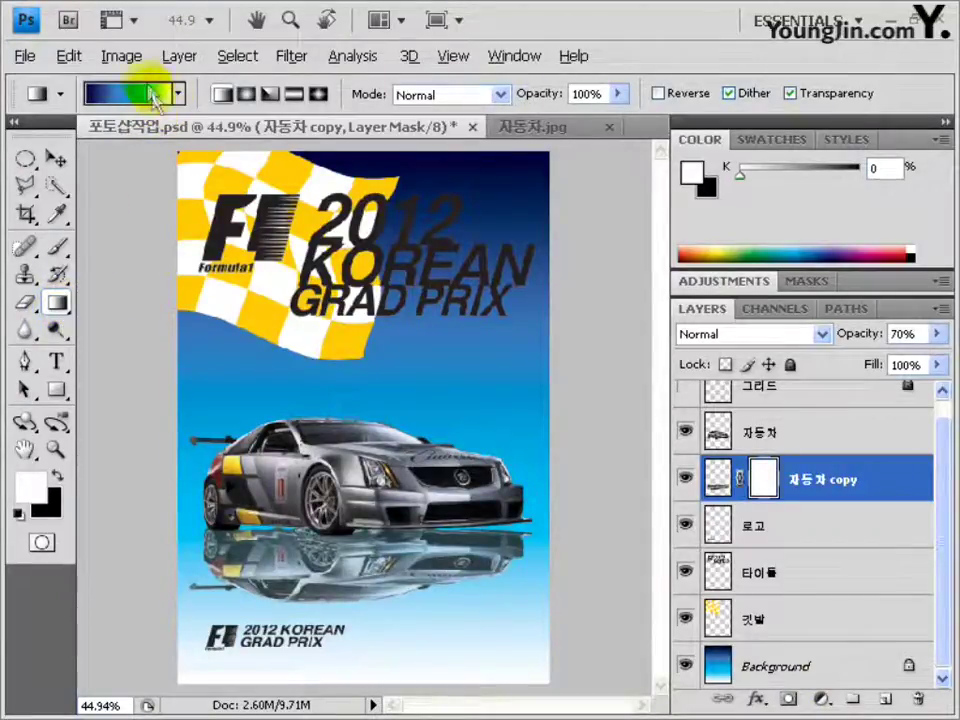
left_click(178, 93)
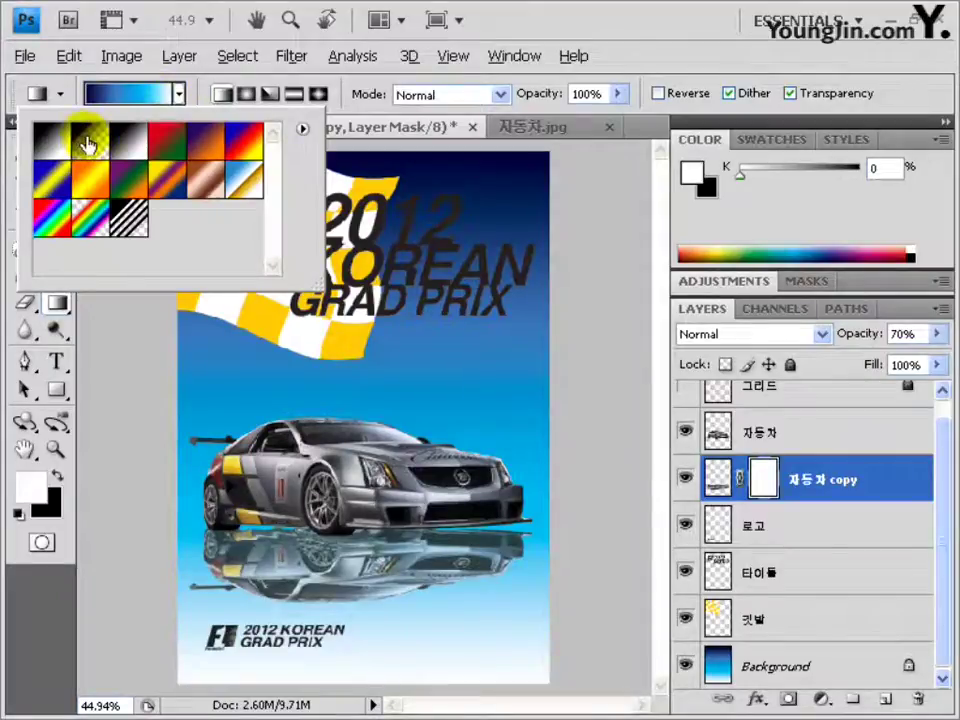
left_click(87, 145)
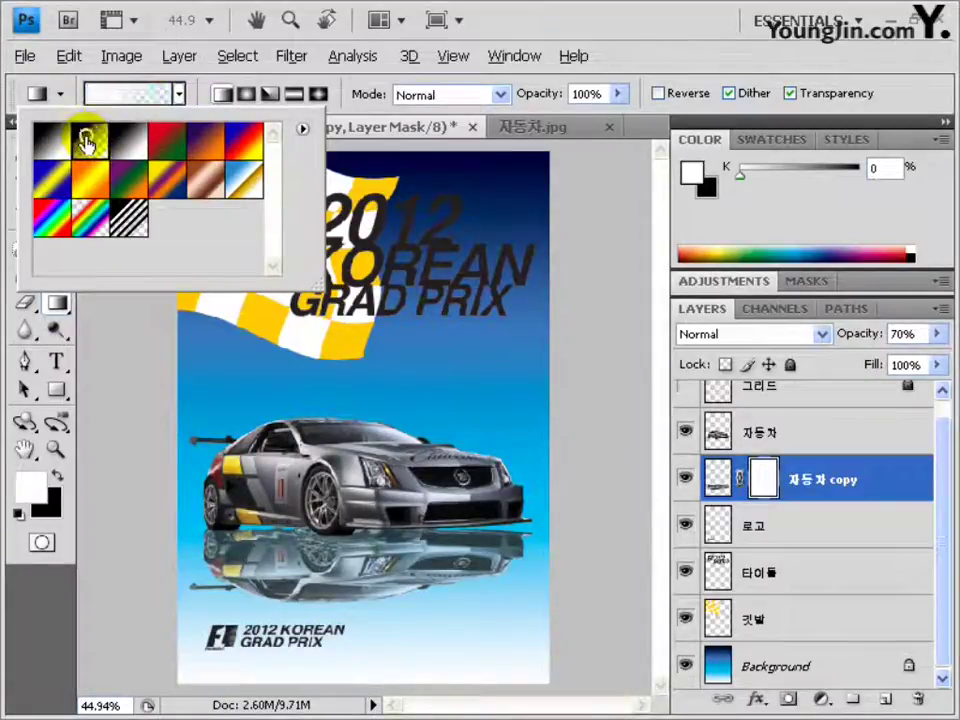
key("Return")
left_click(18, 514)
left_click_drag(327, 600, 326, 550)
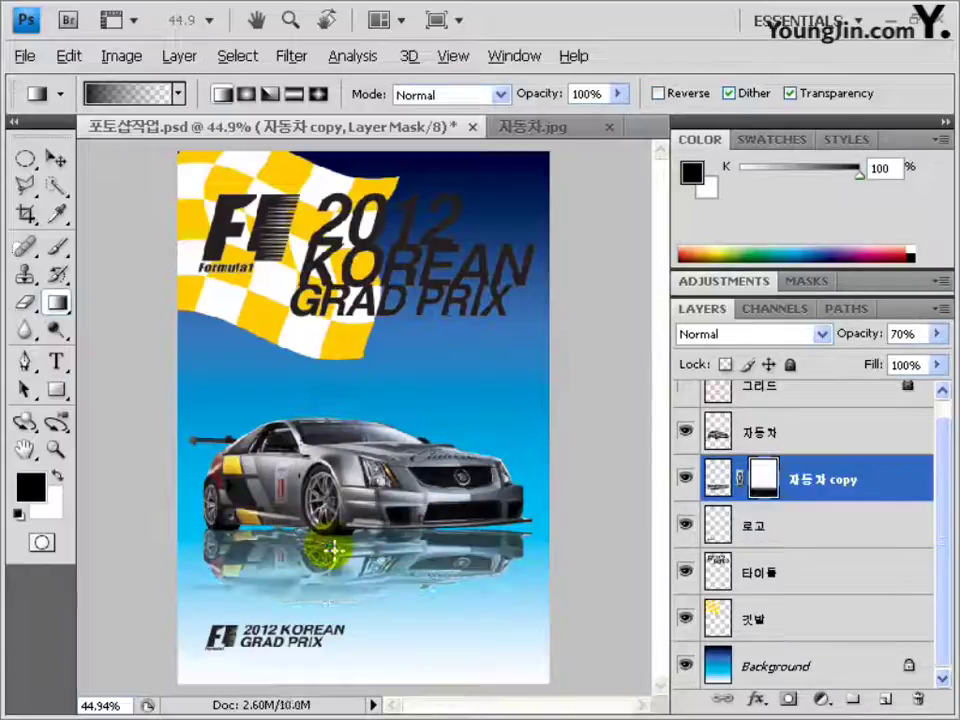
left_click_drag(343, 594, 335, 558)
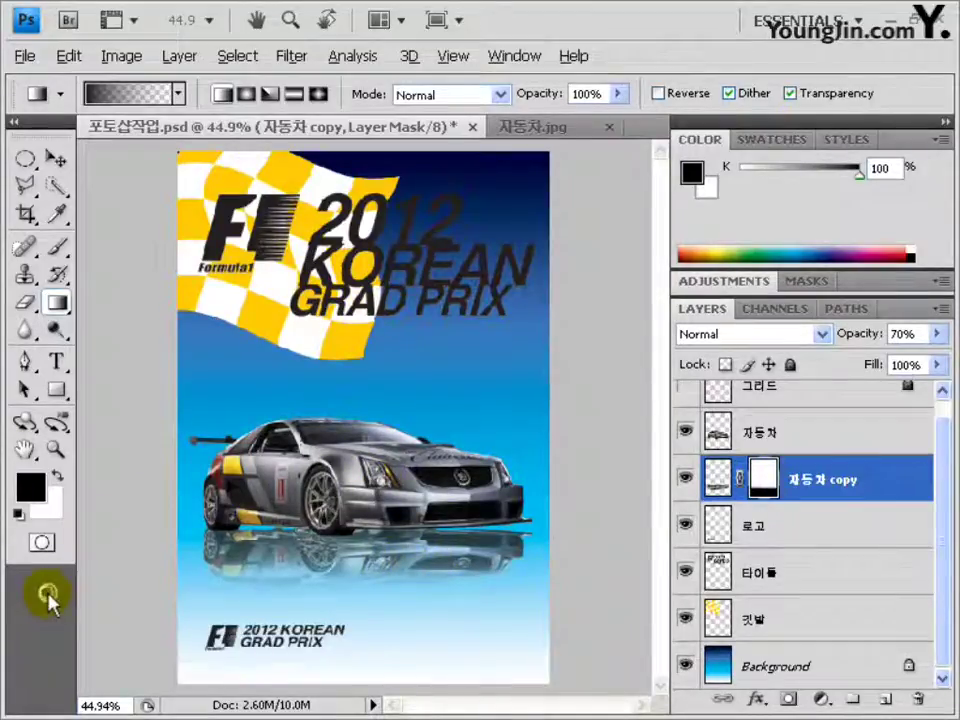
Step: Open the 소용돌이 image and copy all of it into the poster document
key("ctrl+o")
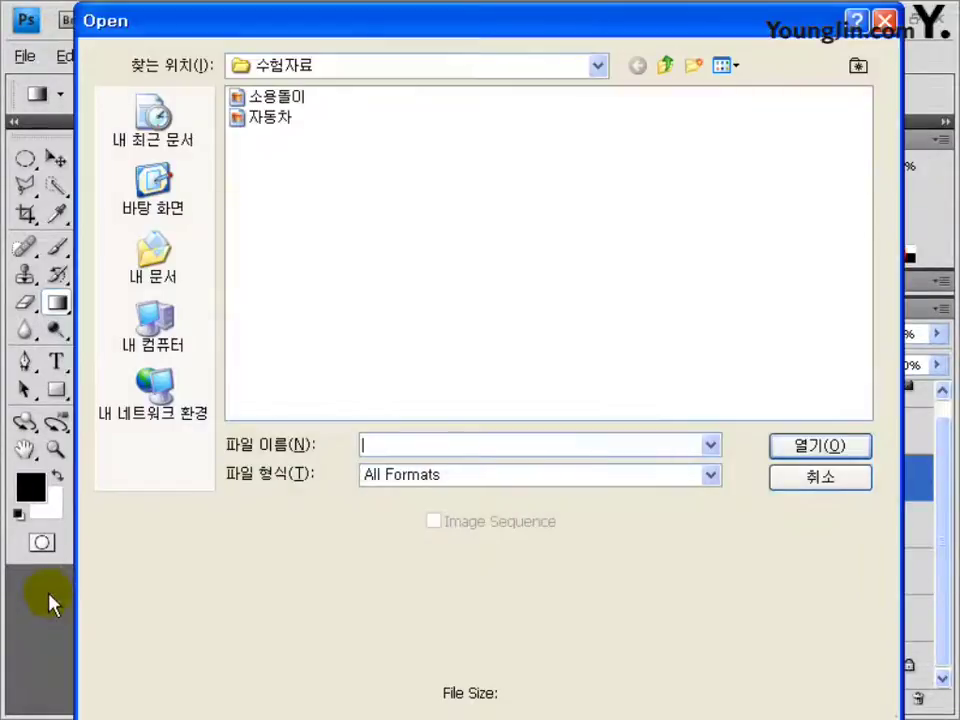
left_click(267, 100)
left_click(782, 448)
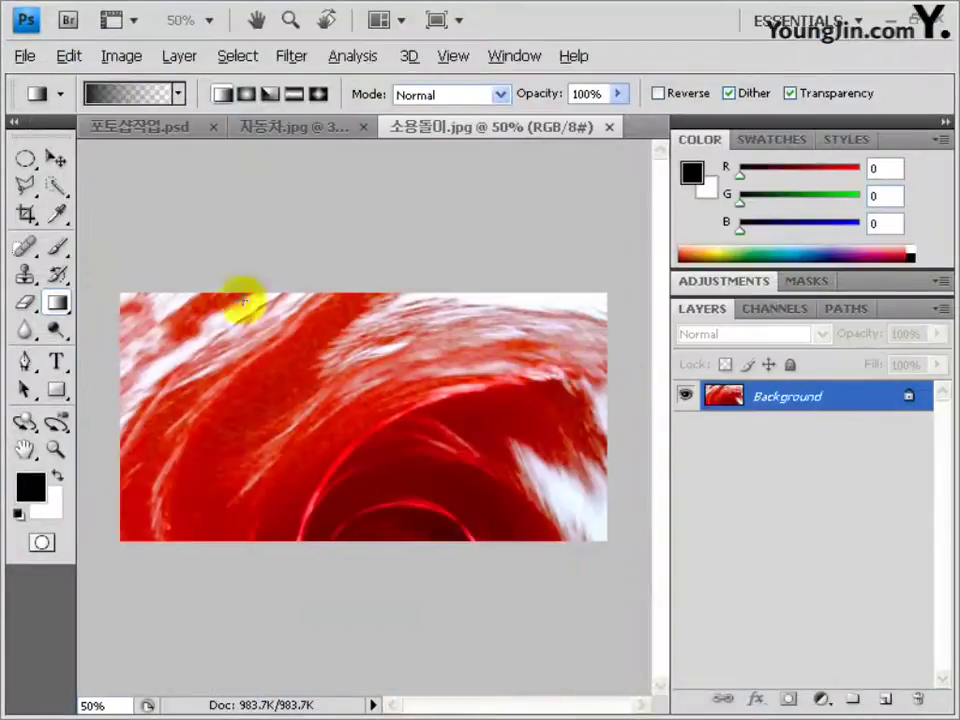
key("ctrl+a")
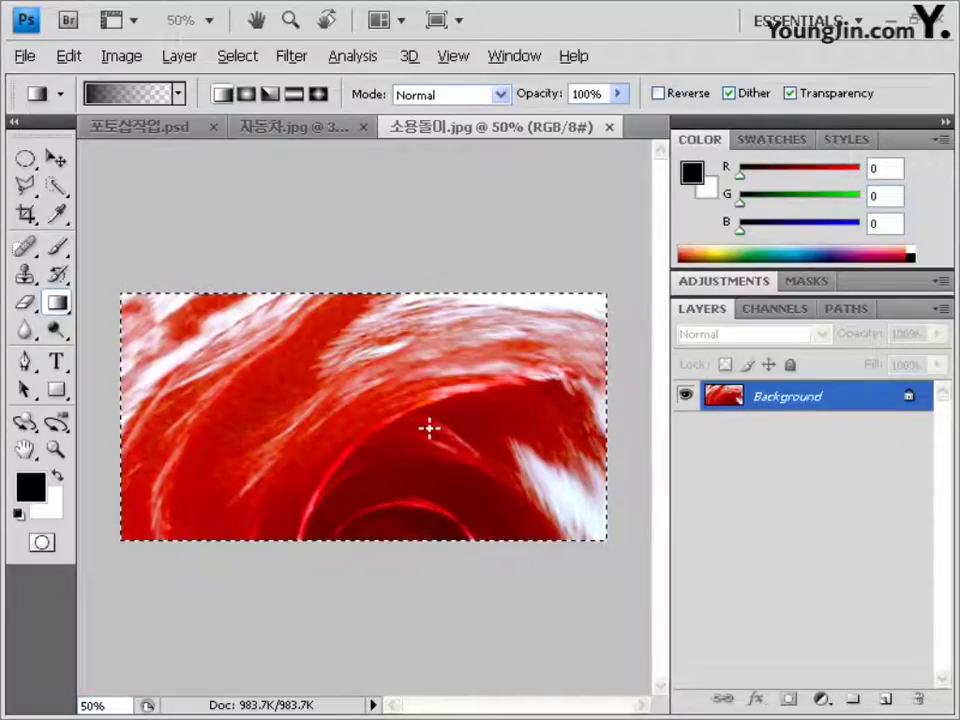
left_click_drag(430, 430, 352, 373)
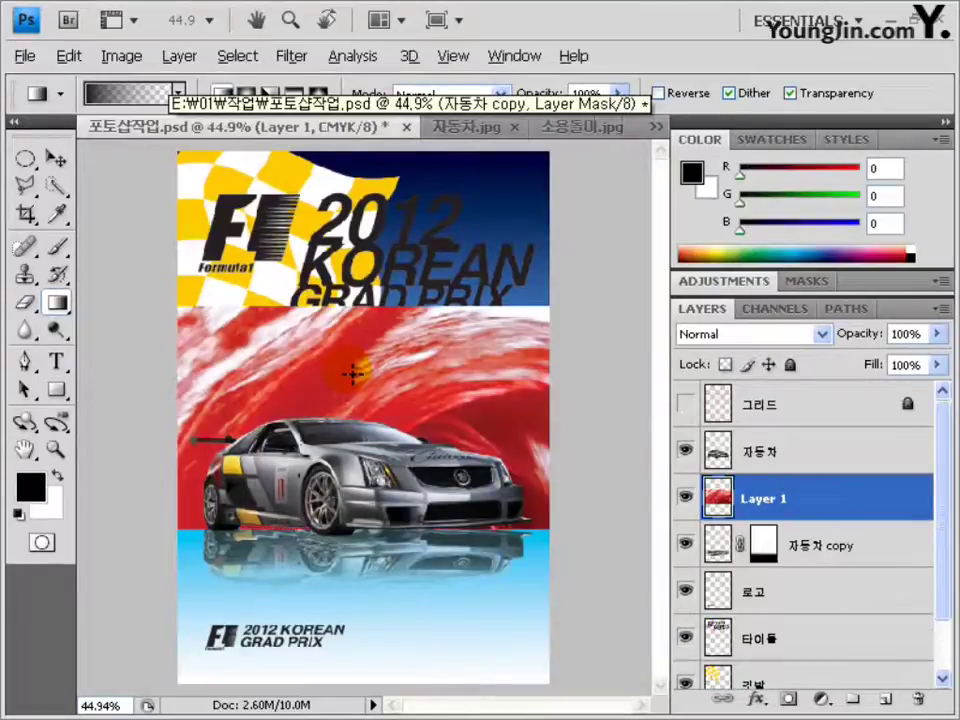
Step: Rename the red swirl image's layer as 소용돌이 and move it between the 로고 and 타이틀 layers
left_click(55, 158)
left_click(766, 502)
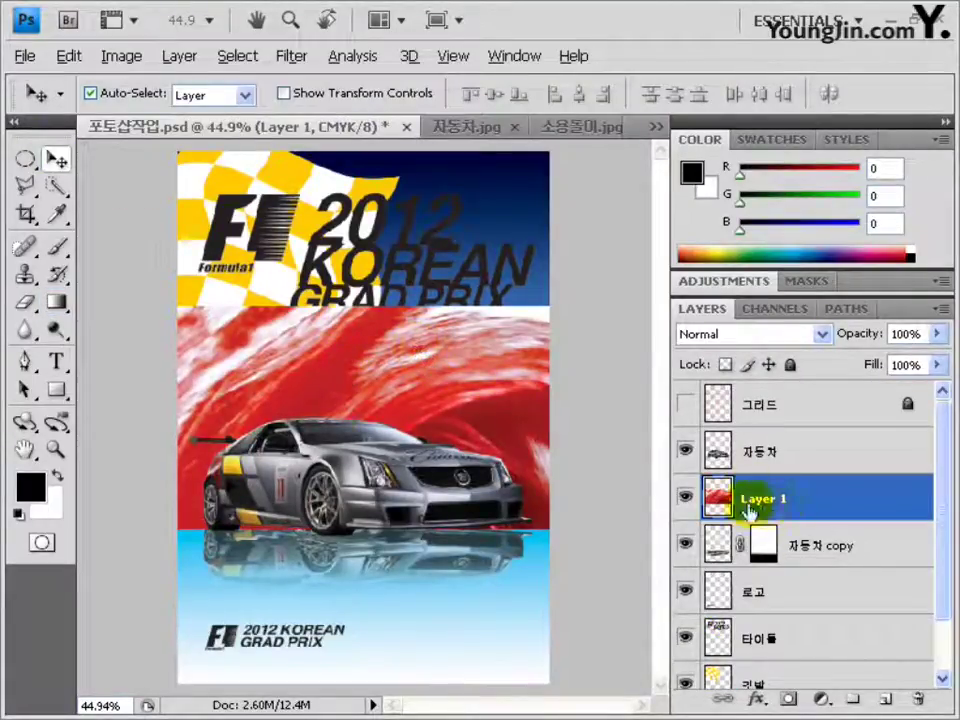
double_click(763, 499)
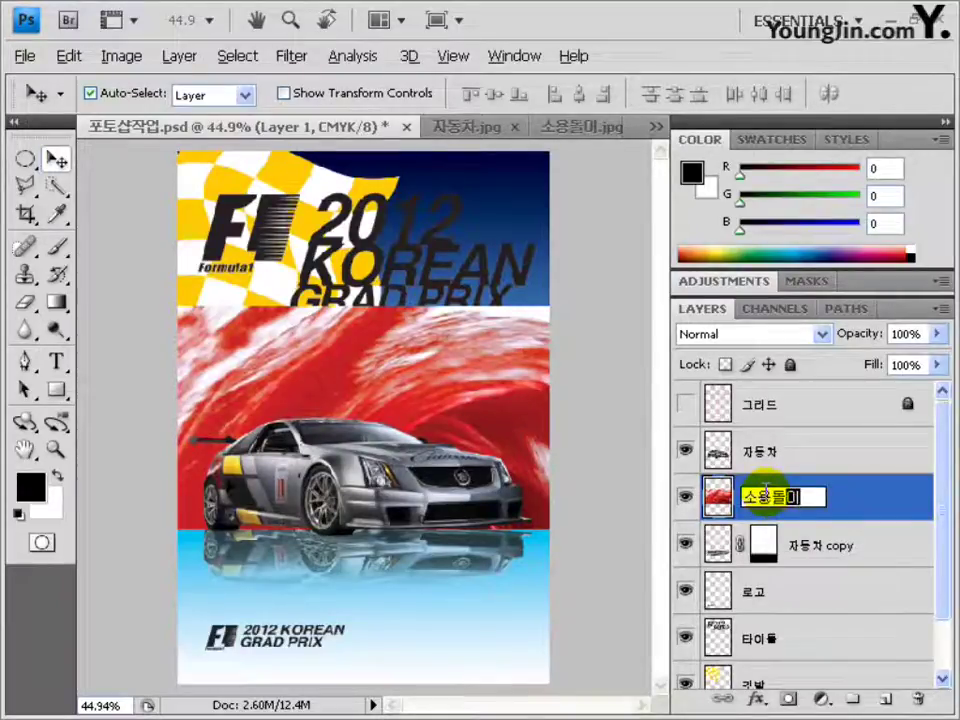
type("소용돌이")
left_click(766, 500)
left_click_drag(766, 502, 805, 617)
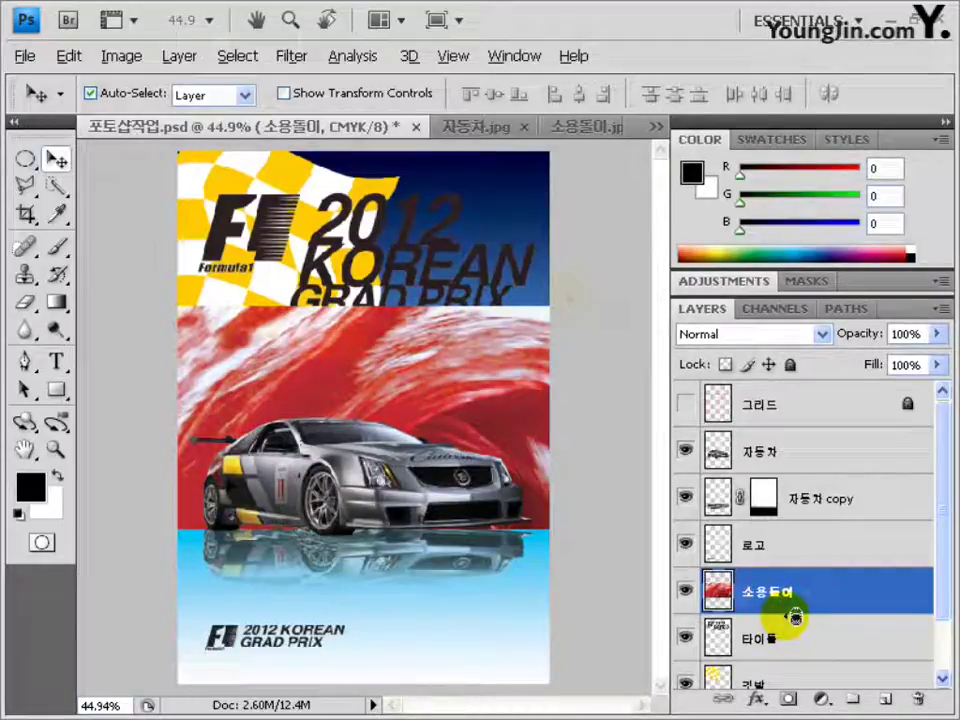
Step: Clip the 소용돌이 layer to the 타이틀 layer and position the red swirl over the whole title lettering
left_click(793, 617, "alt")
key("ctrl+t")
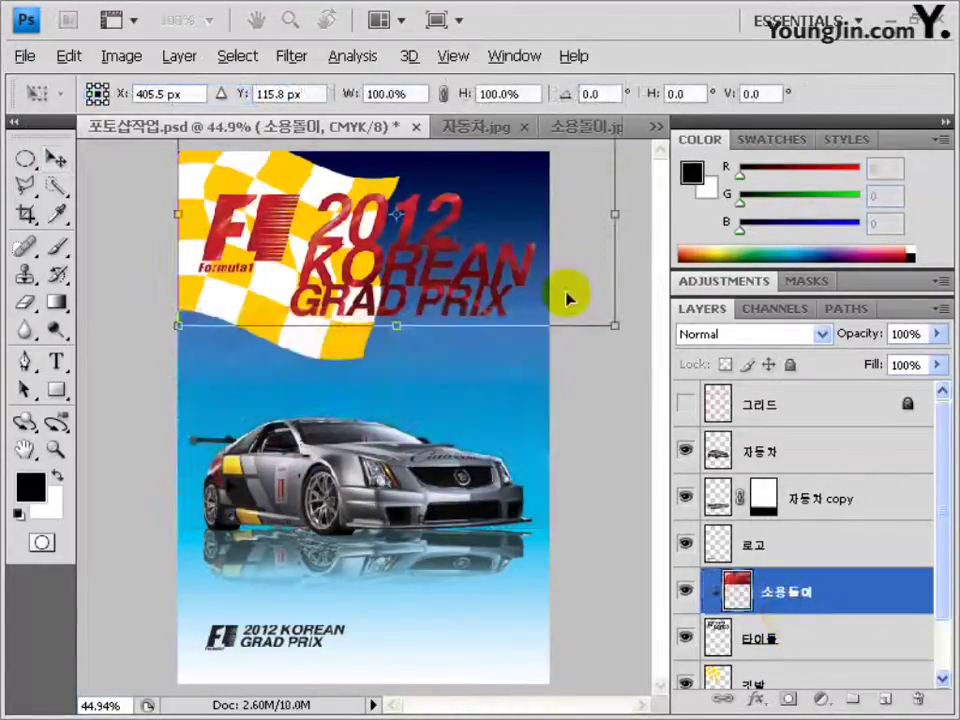
left_click_drag(566, 294, 524, 302)
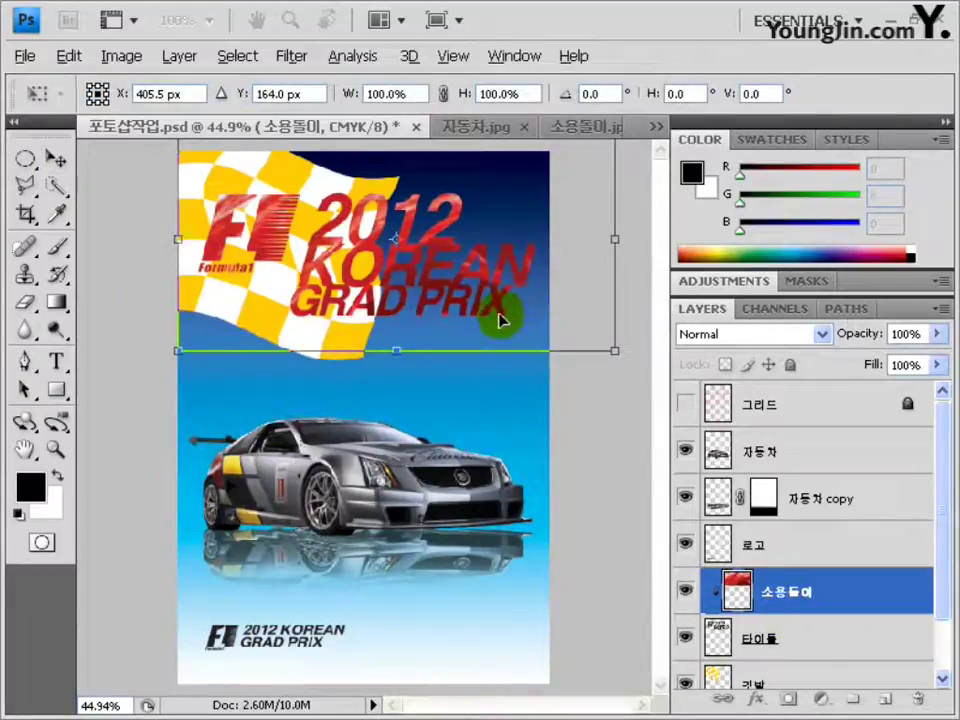
left_click_drag(456, 313, 457, 313)
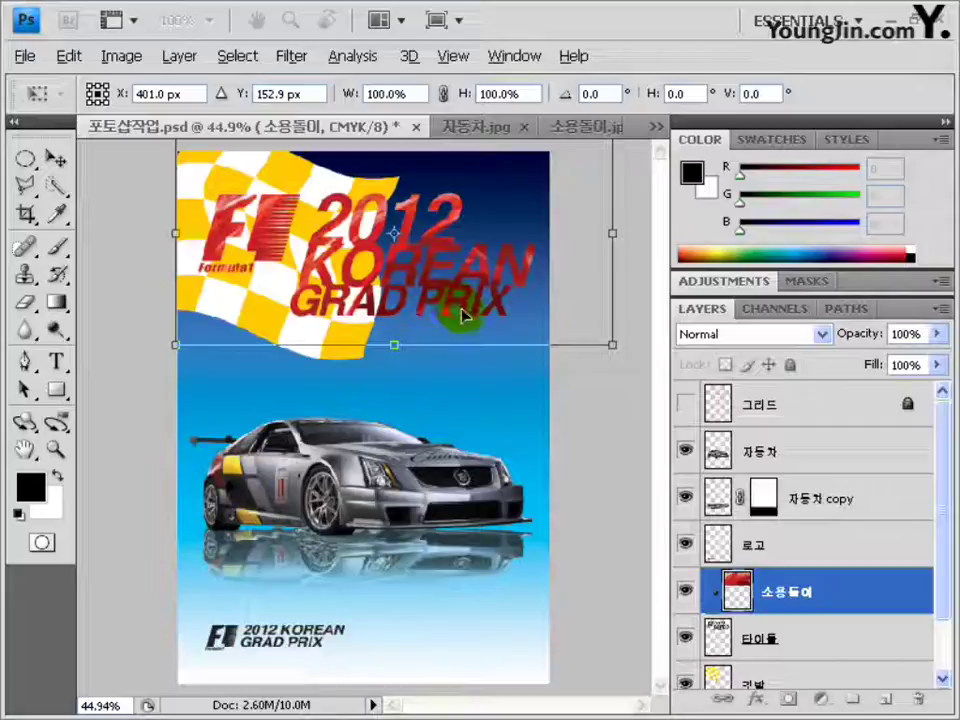
key("Return")
key("g")
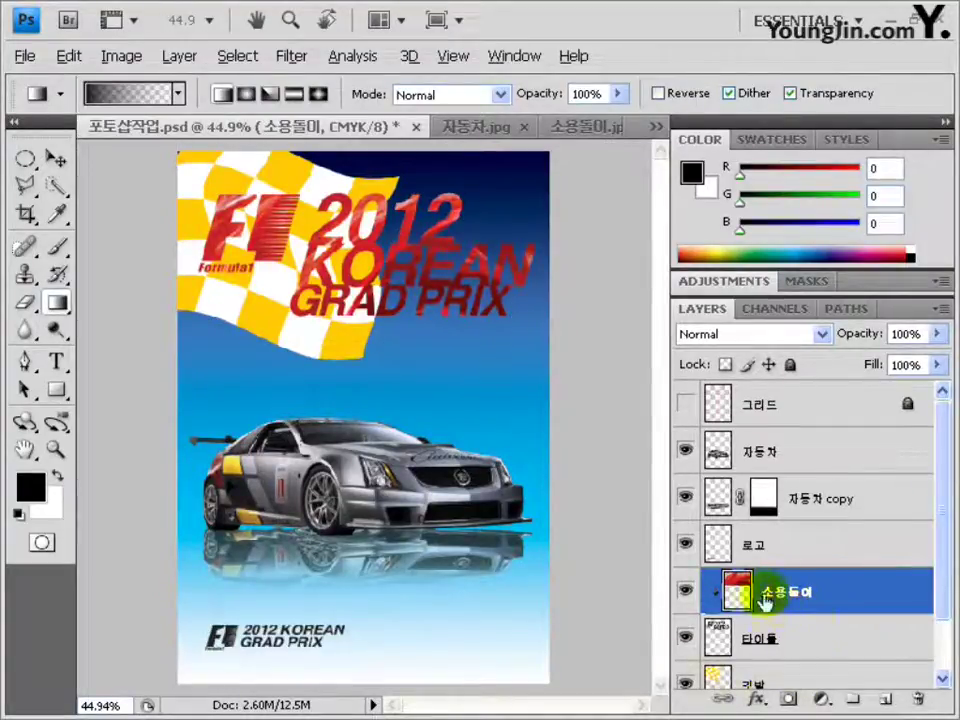
Step: Add a white Outer Glow of 10 px and a default Bevel and Emboss to the 타이틀 layer
double_click(814, 640)
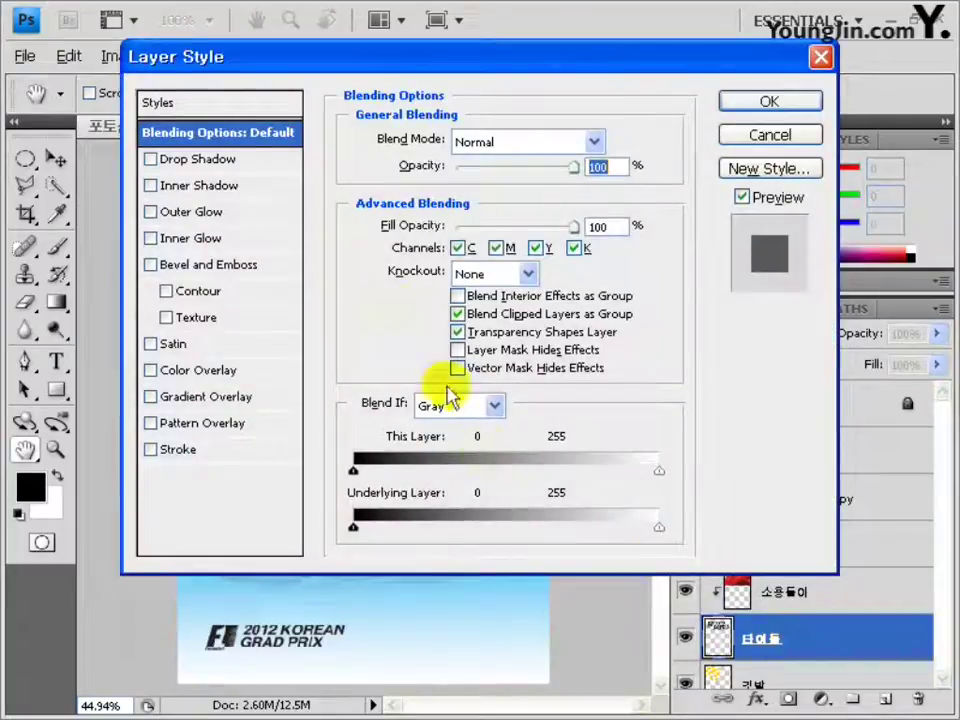
left_click(192, 212)
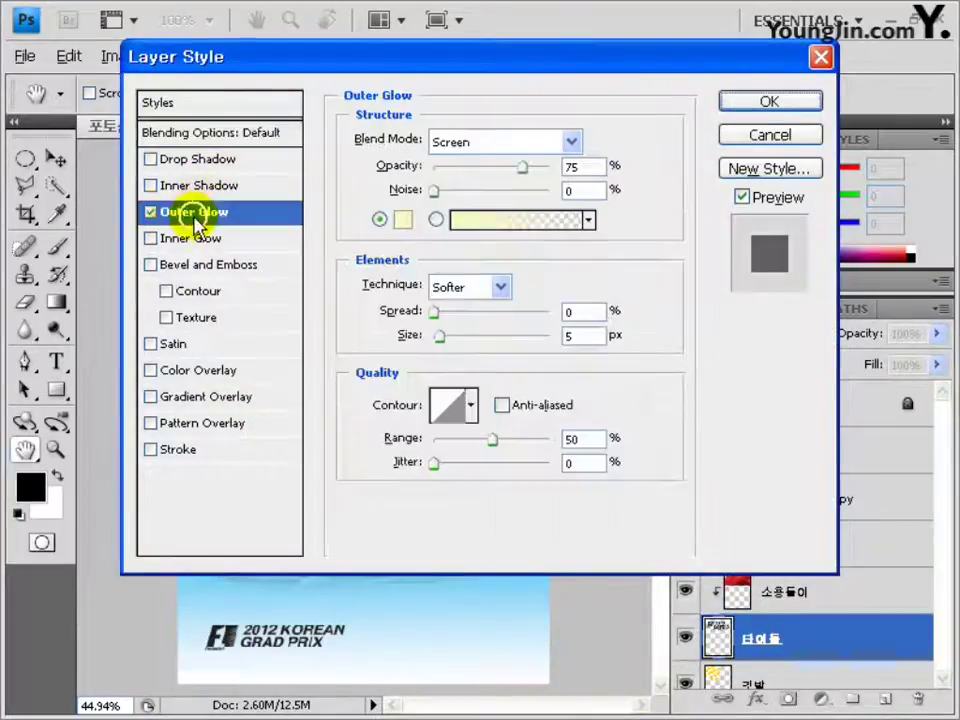
left_click(400, 219)
left_click_drag(400, 219, 154, 129)
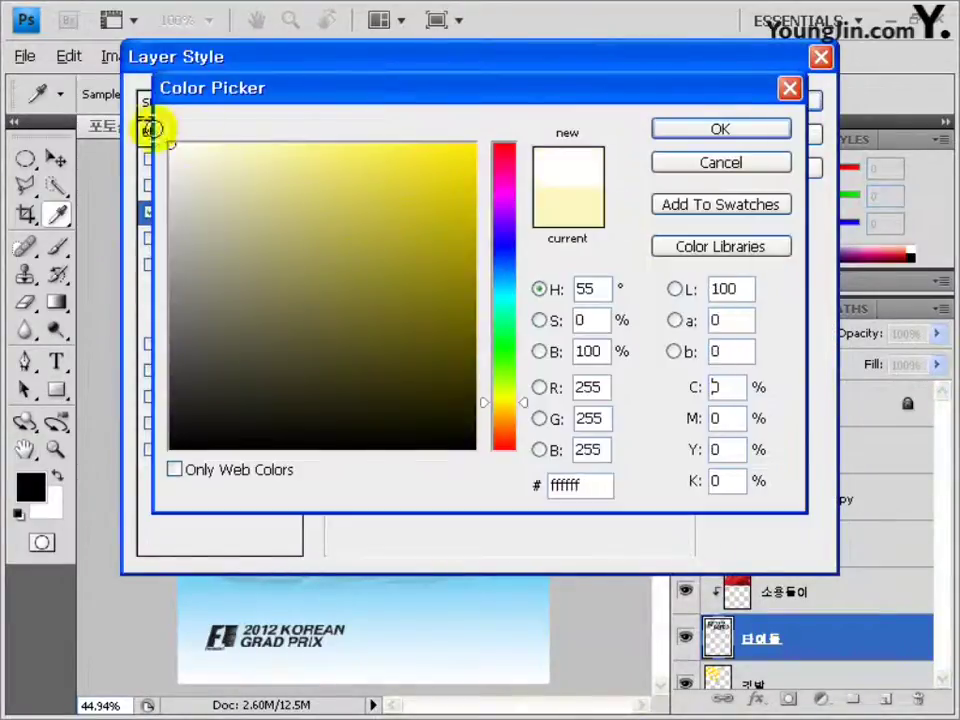
left_click(660, 133)
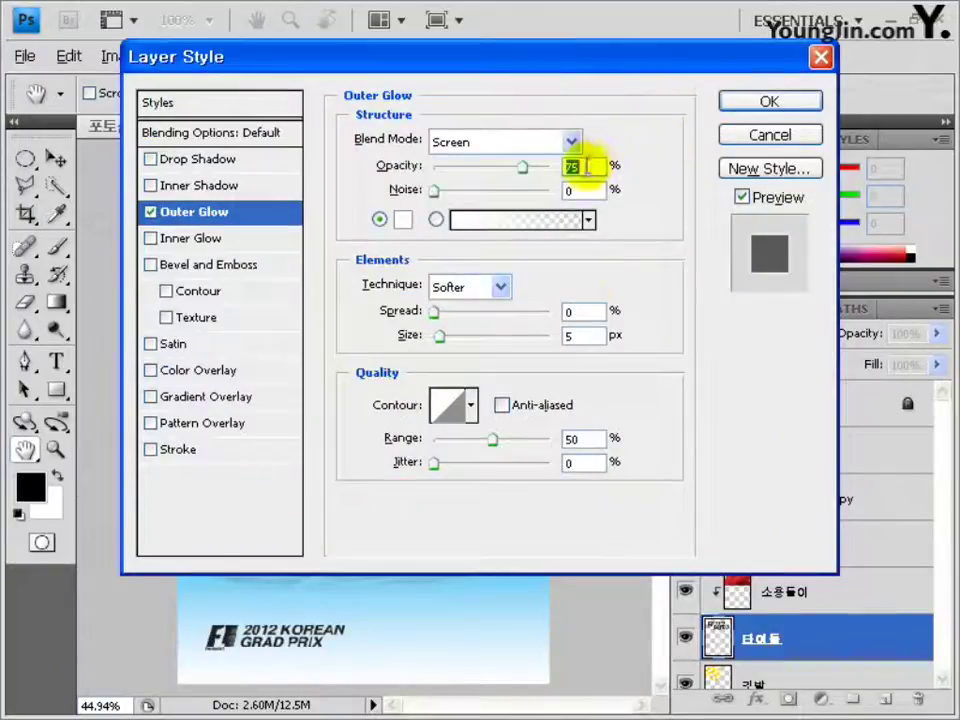
double_click(578, 336)
type("10")
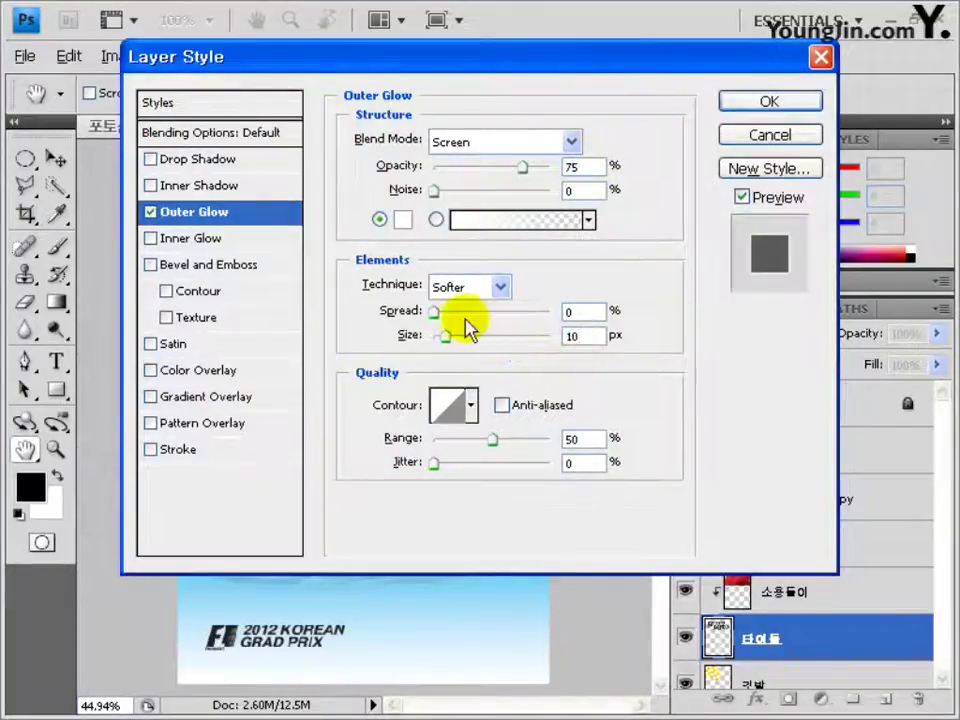
left_click(243, 275)
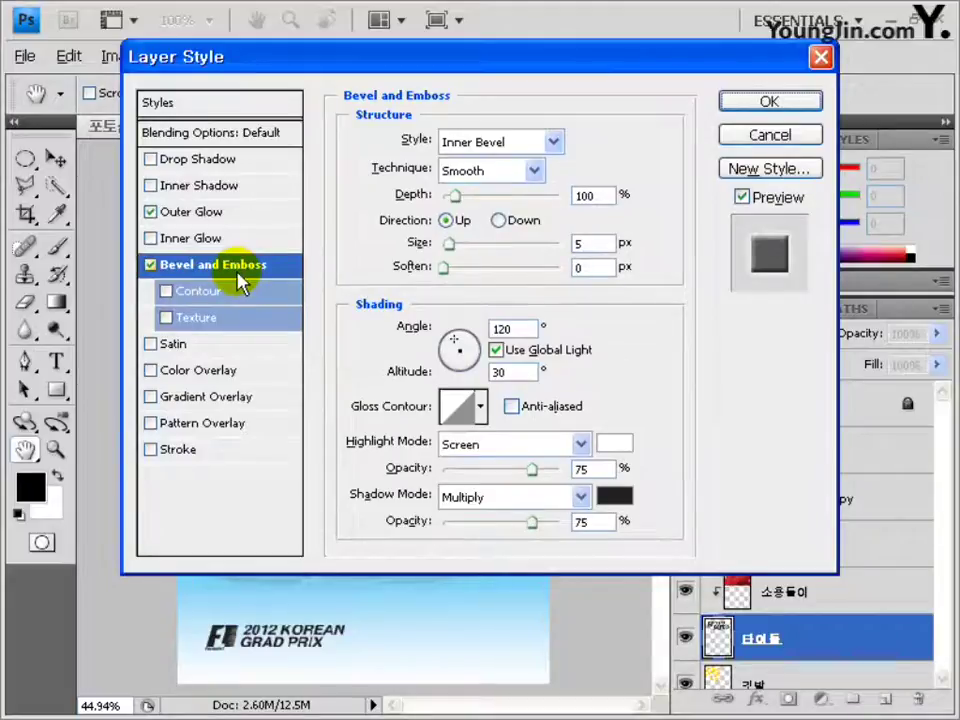
left_click(745, 101)
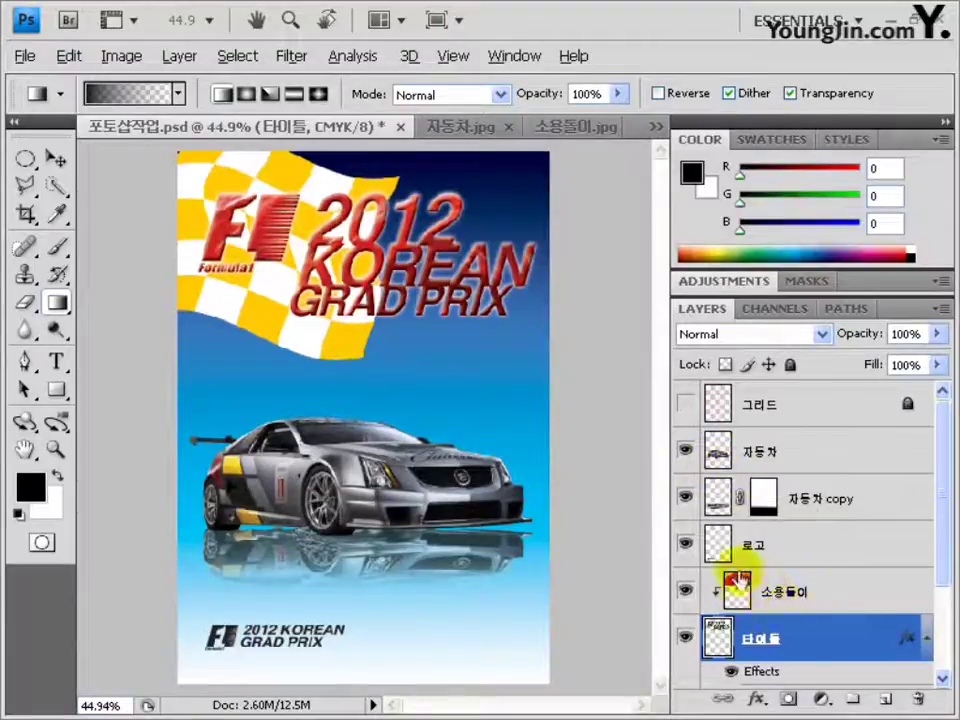
Step: Duplicate the 깃발 layer and enlarge the copy so the flag spans the poster's full width down to the car
left_click(786, 452)
scroll(779, 619, "down", 3)
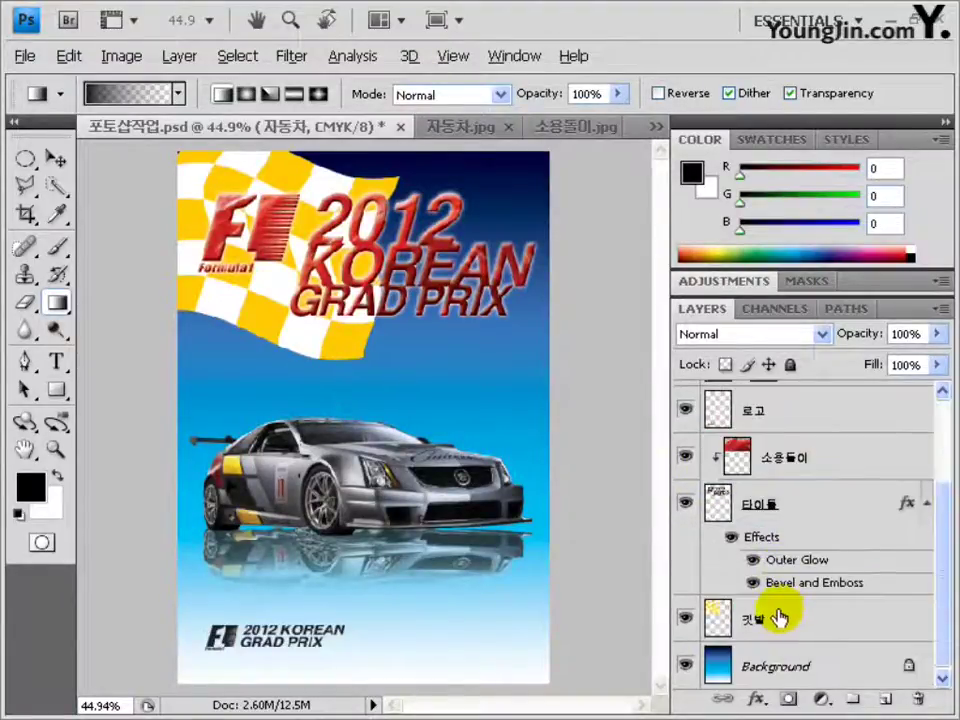
left_click(779, 619)
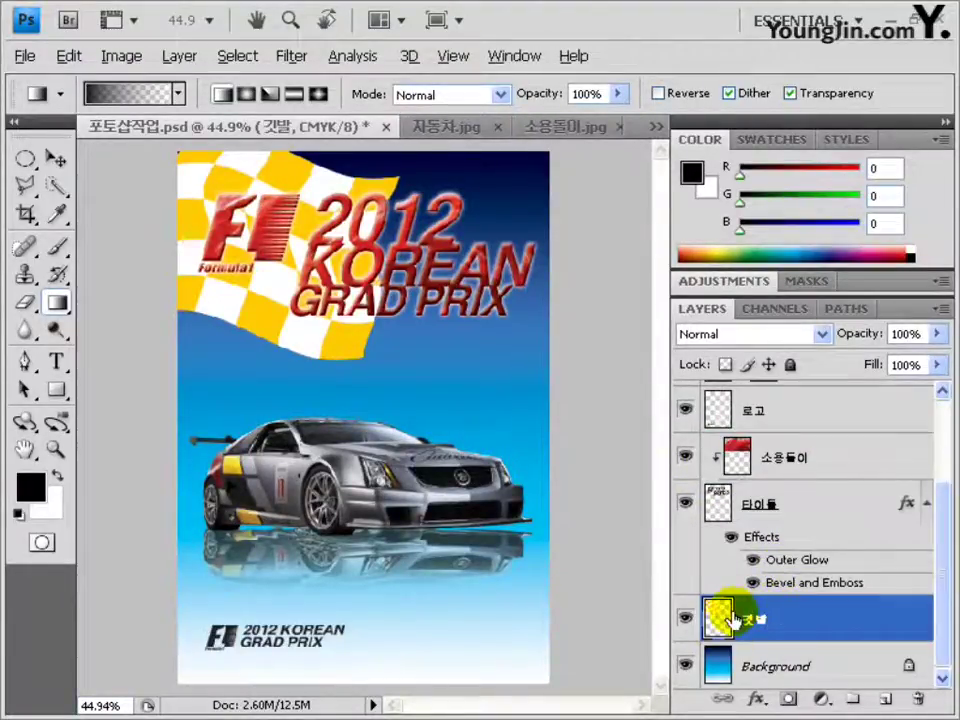
key("ctrl+j")
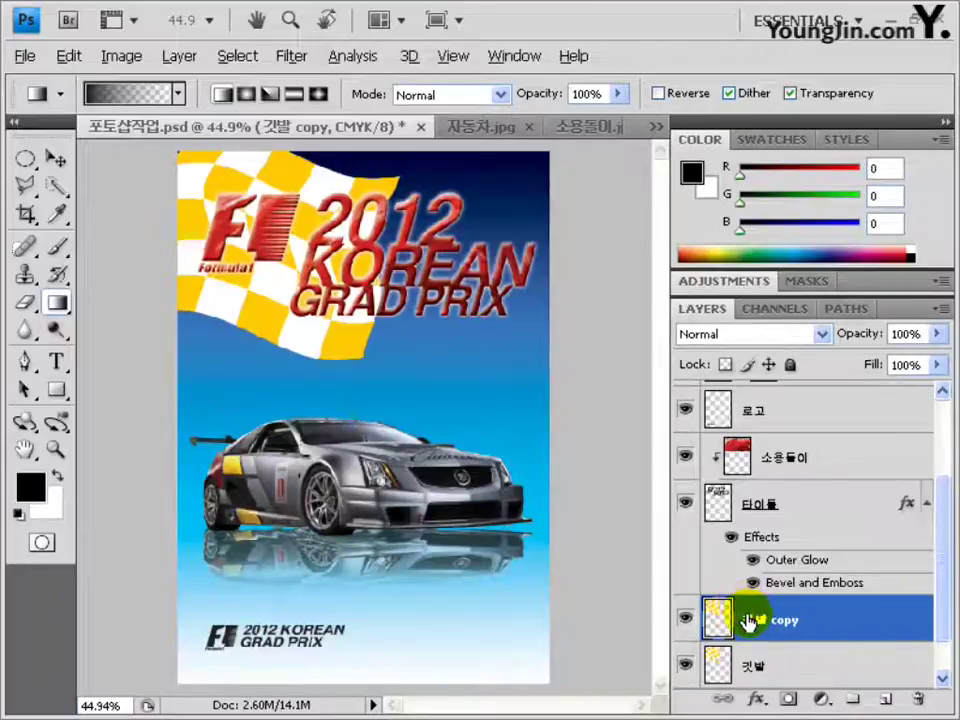
key("ctrl+t")
left_click_drag(400, 362, 604, 516)
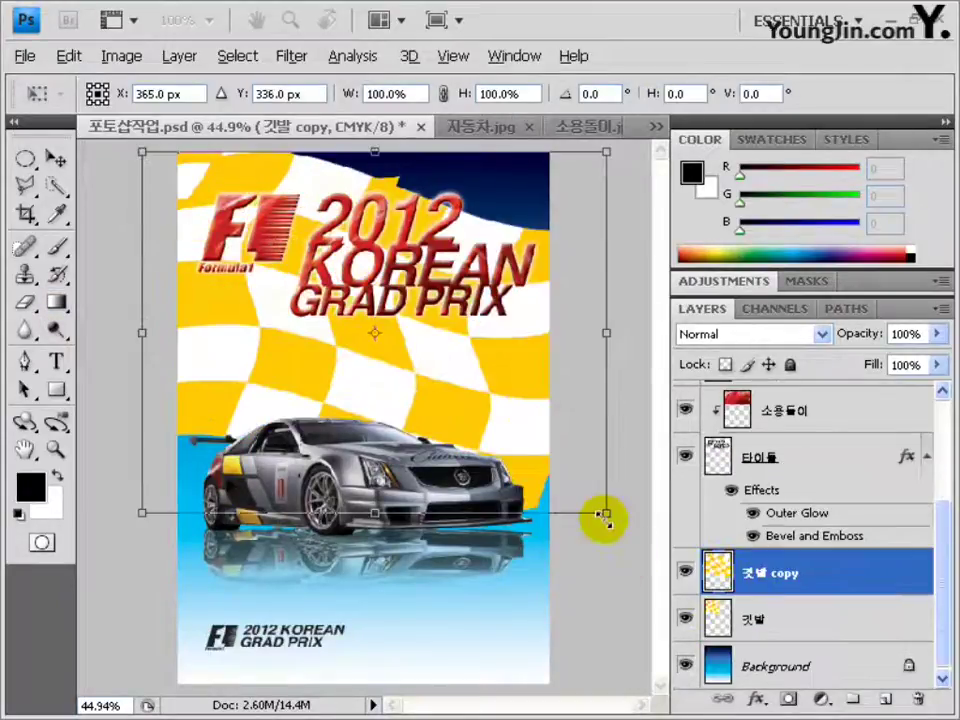
key("Return")
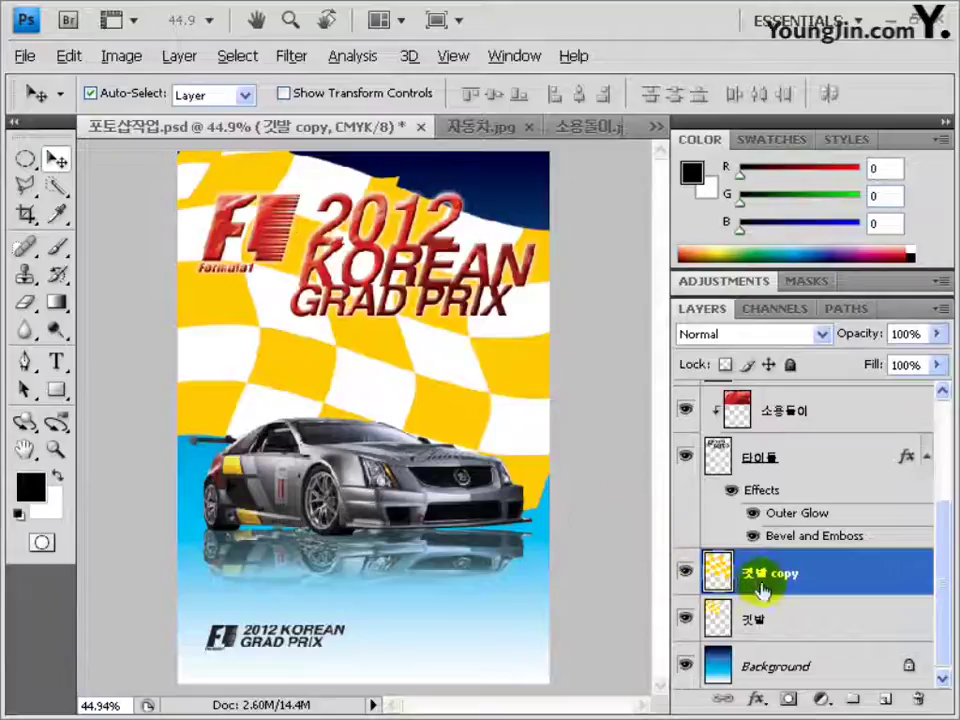
Step: Set the 깃발 copy layer to Luminosity at 15% opacity and move it beneath the 깃발 layer
left_click(815, 585)
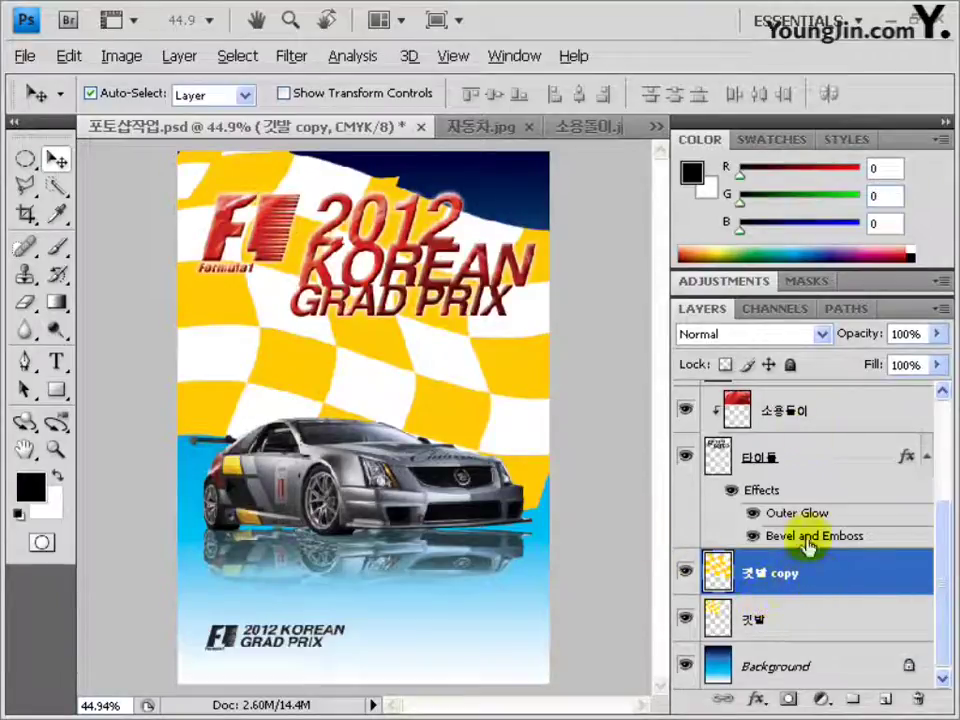
left_click(742, 335)
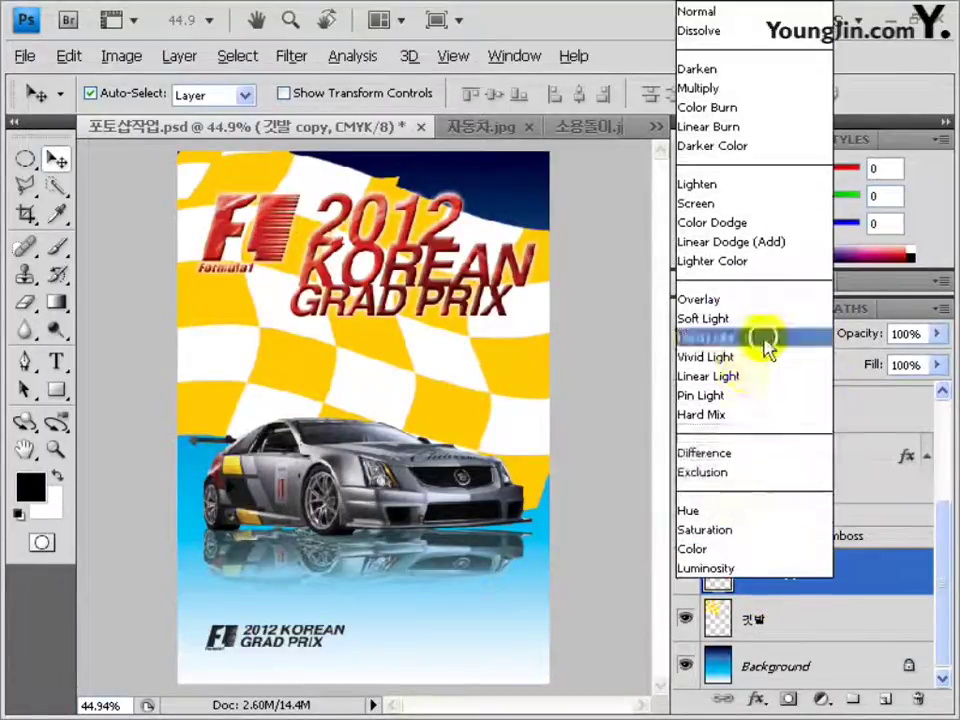
left_click(706, 568)
left_click(906, 334)
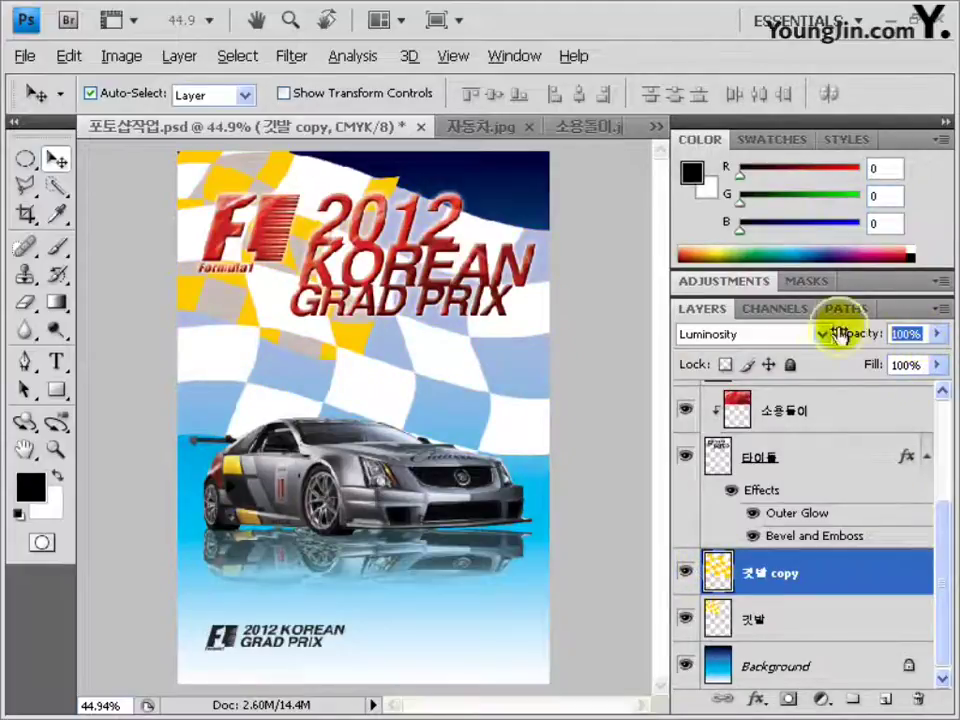
type("15")
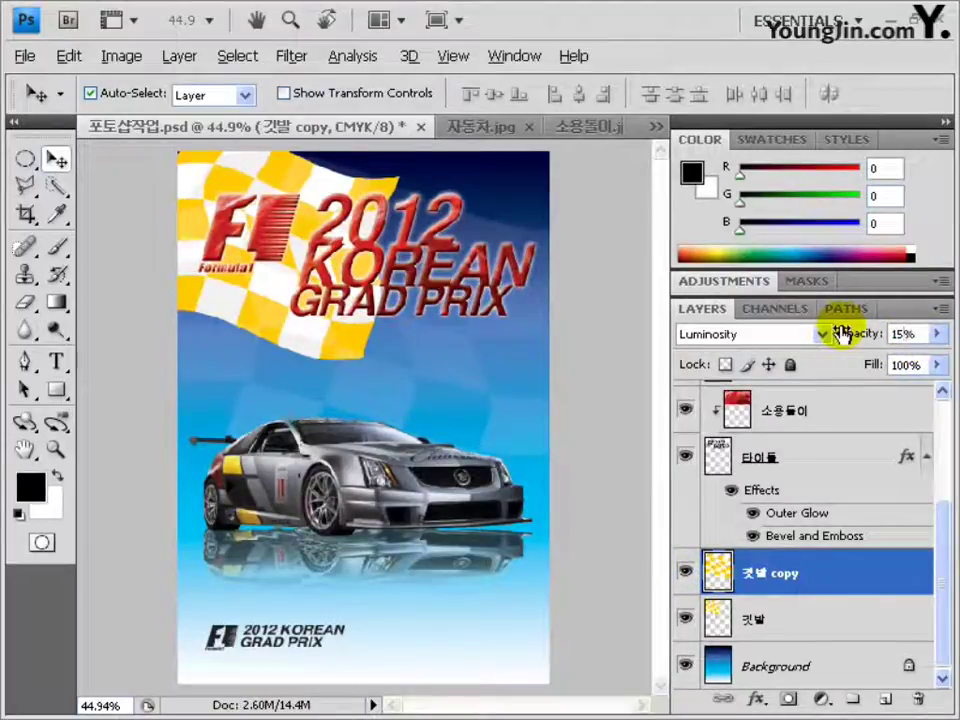
left_click_drag(793, 583, 797, 643)
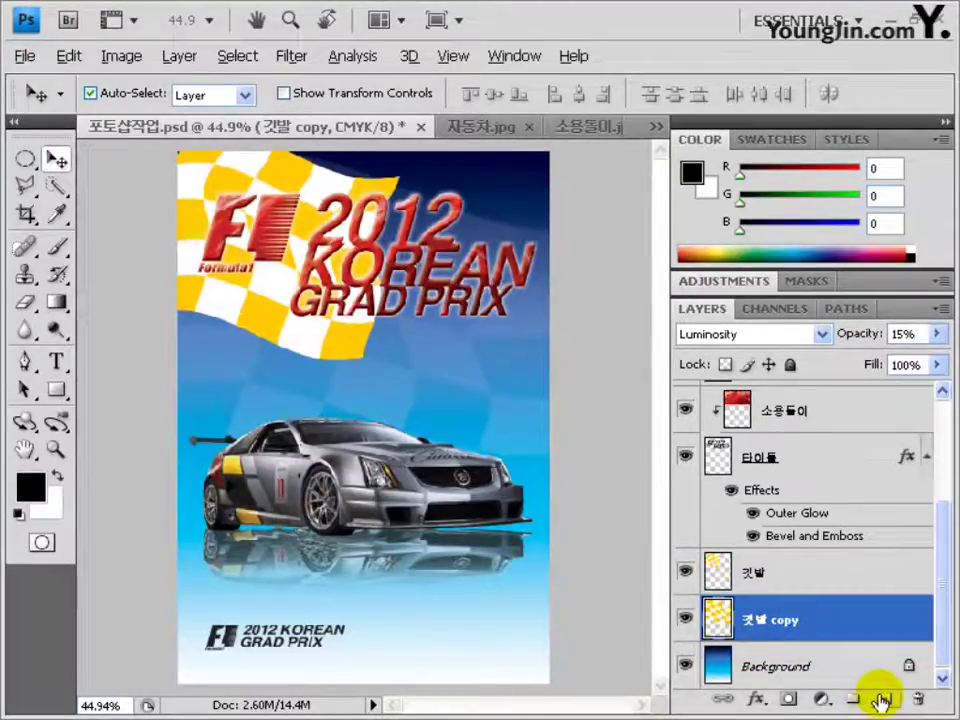
Step: Create a new layer named 광채 and move it directly above the 자동차 layer
left_click(884, 698)
double_click(760, 620)
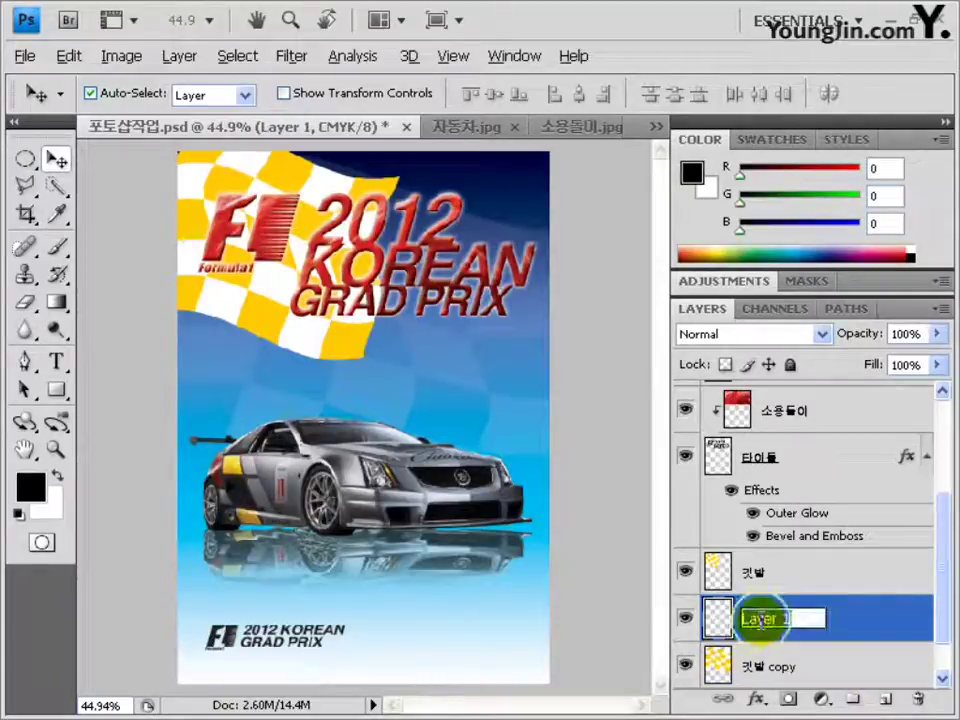
type("광채")
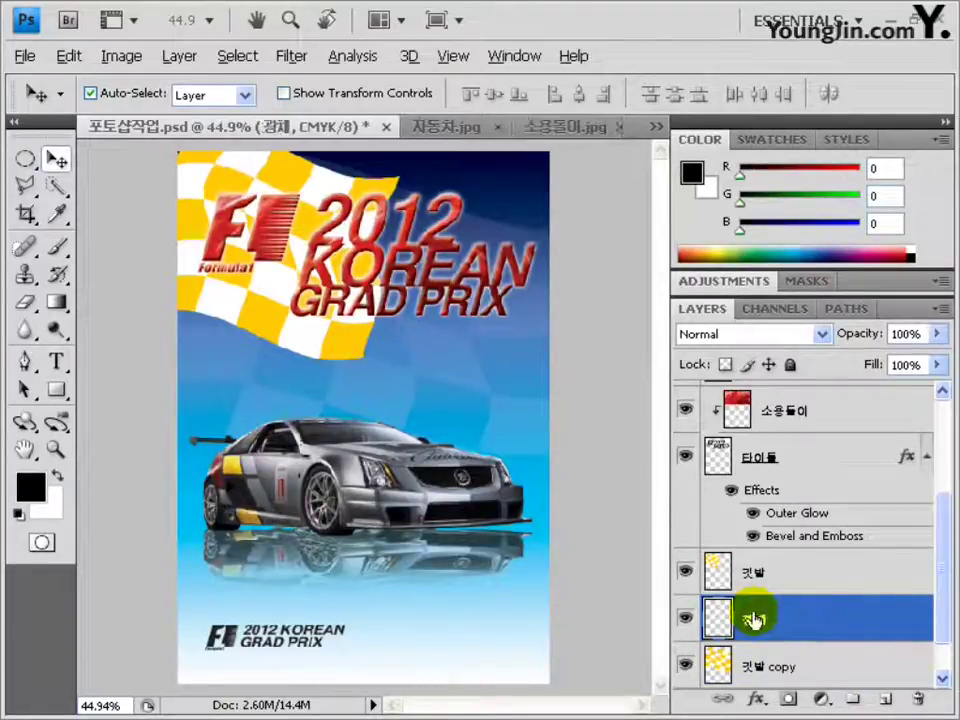
left_click_drag(754, 617, 767, 439)
Step: Choose the 48 px crossed-lines brush from the Assorted Brushes for the Brush tool
left_click(56, 246)
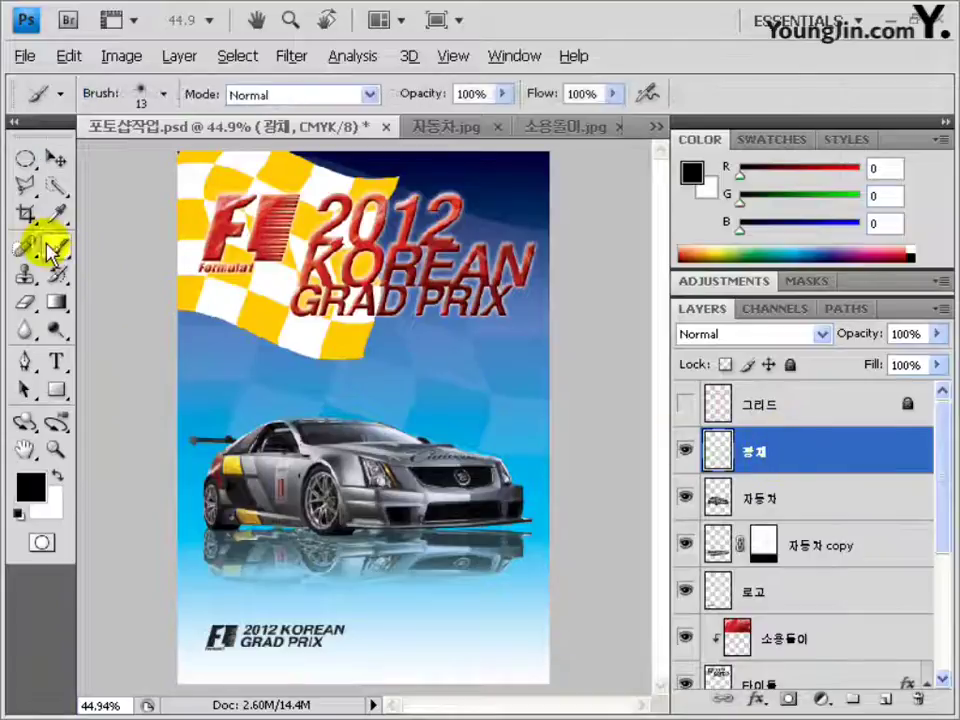
left_click(164, 96)
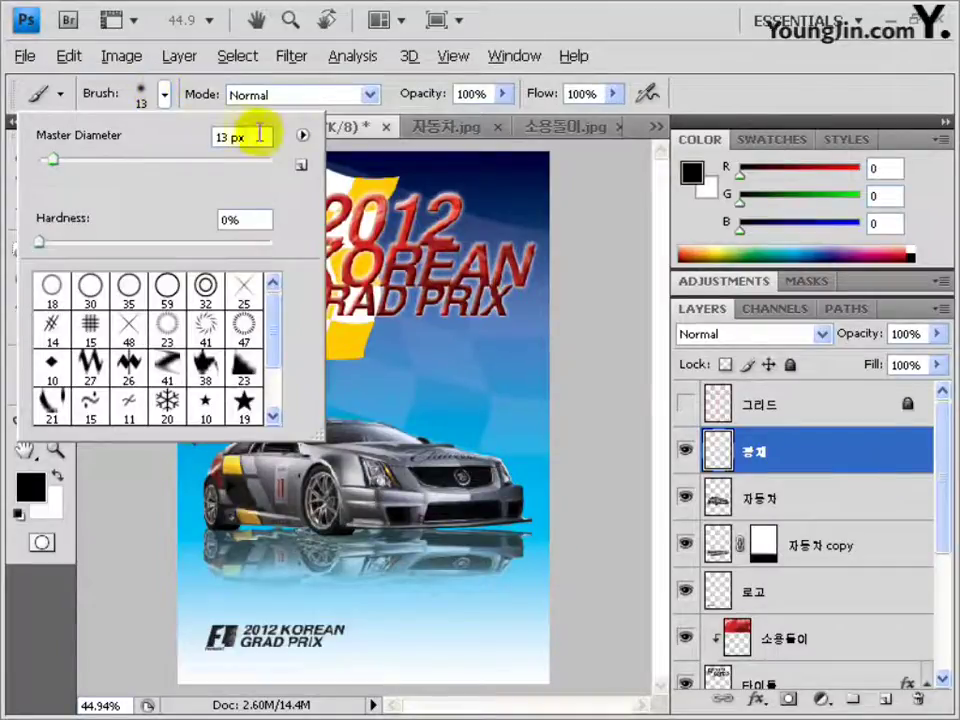
left_click(302, 135)
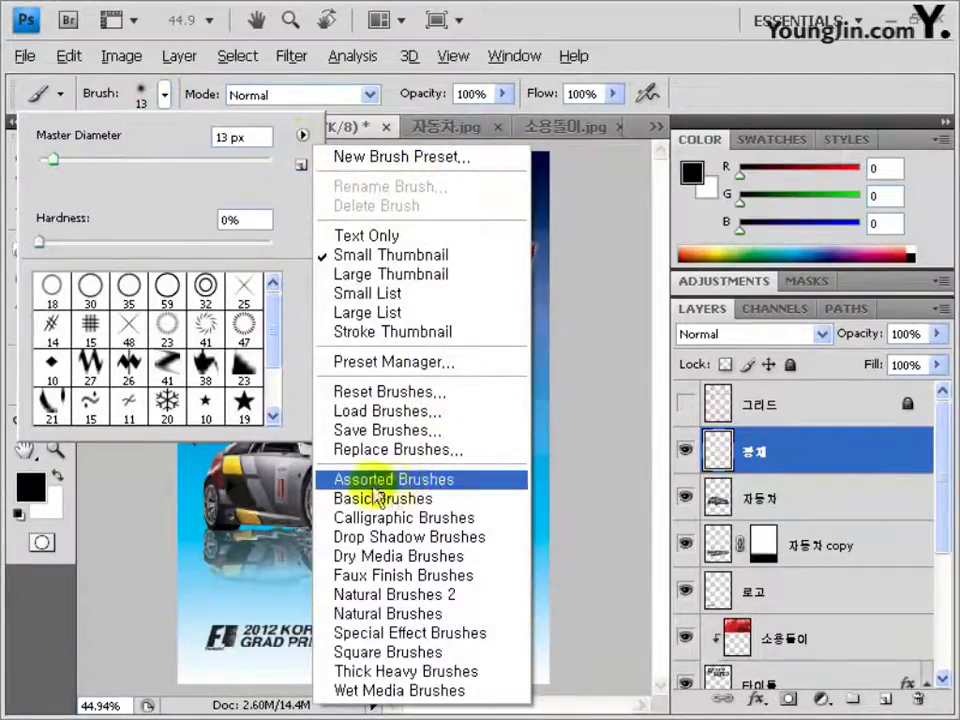
left_click(424, 484)
left_click(533, 328)
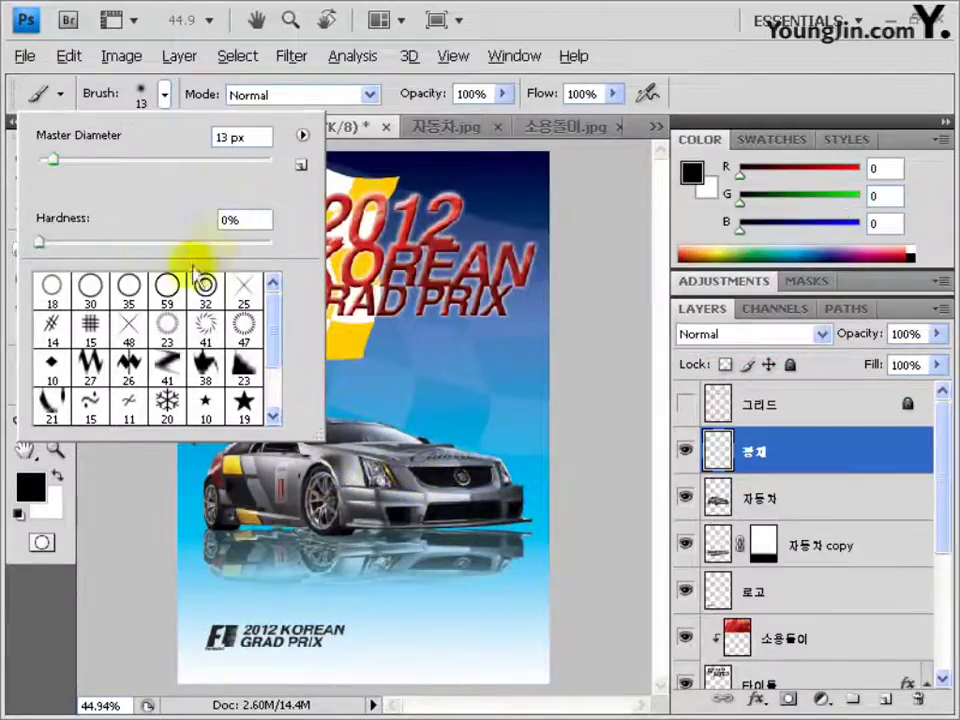
left_click(130, 327)
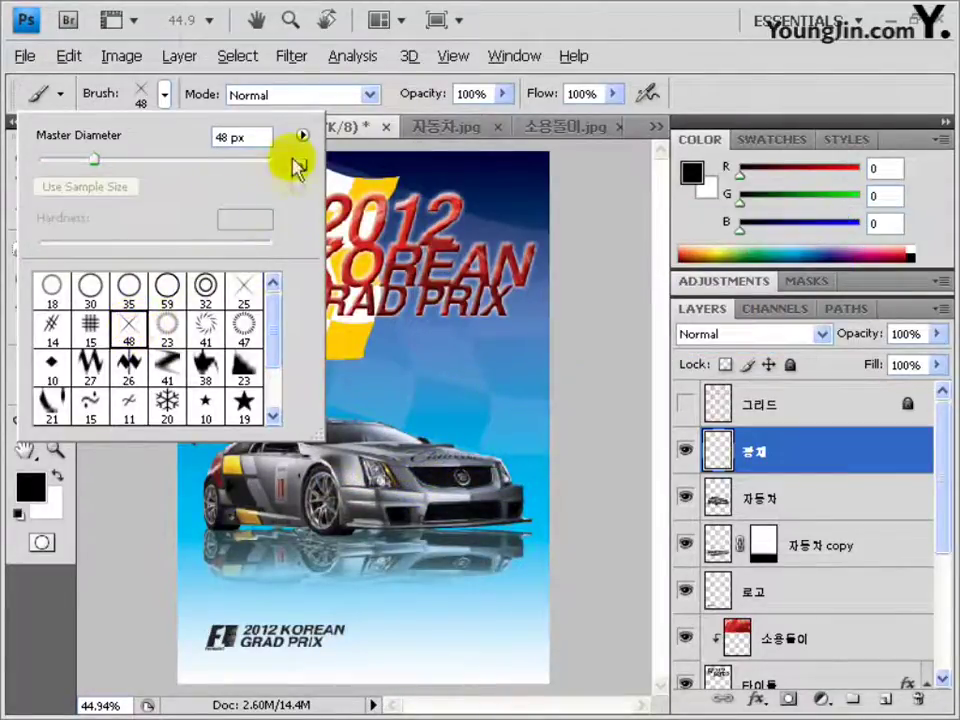
key("Return")
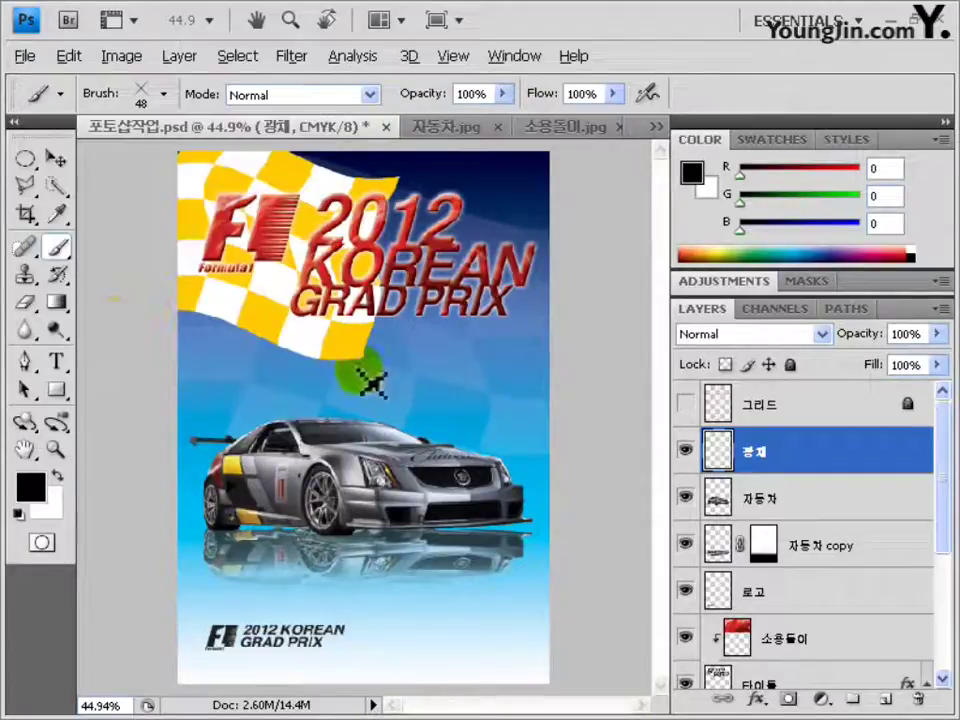
Step: Set the foreground color to white and stamp cross-shaped sparkles around the car's front, rear roof and rear wheel, using brush sizes including 70 px
left_click(30, 490)
left_click(312, 263)
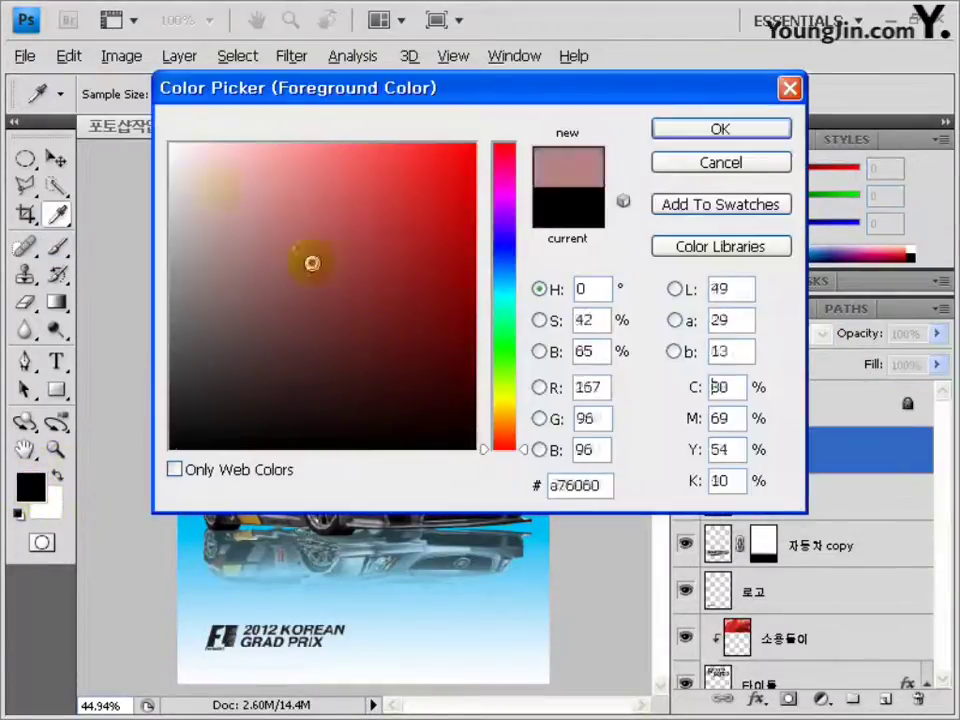
left_click(171, 144)
left_click(690, 131)
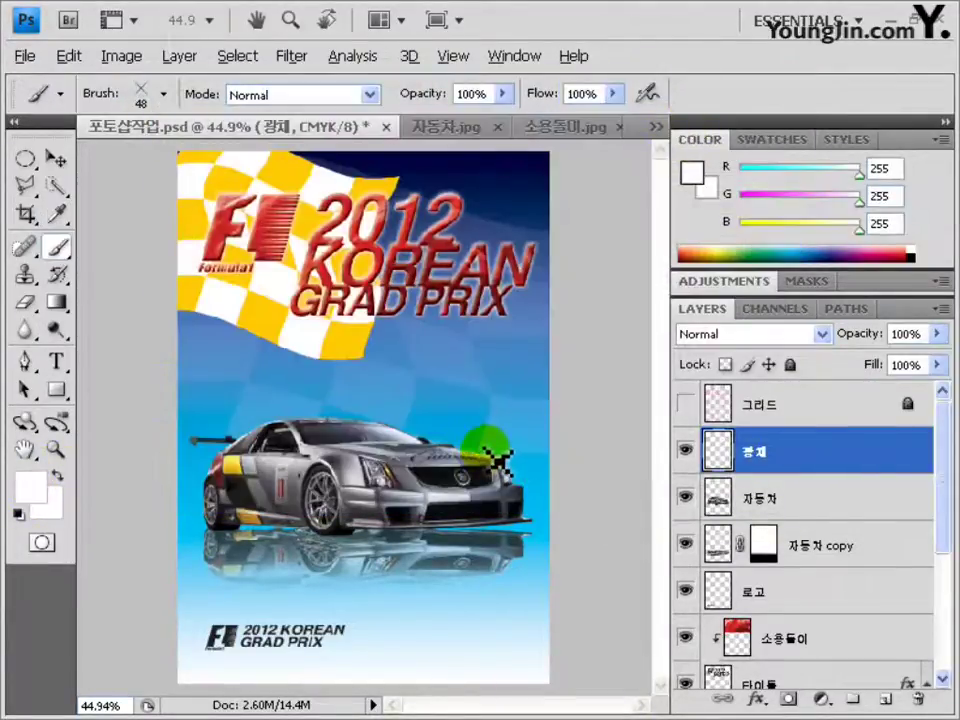
scroll(497, 460, "up", 2)
scroll(172, 505, "up", 1)
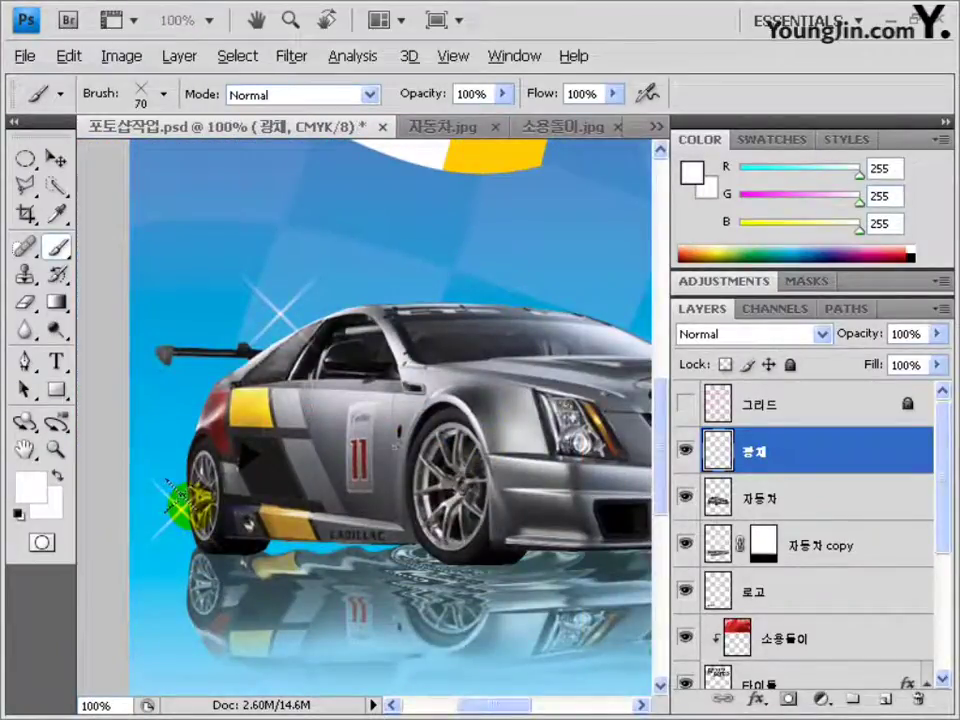
double_click(26, 449)
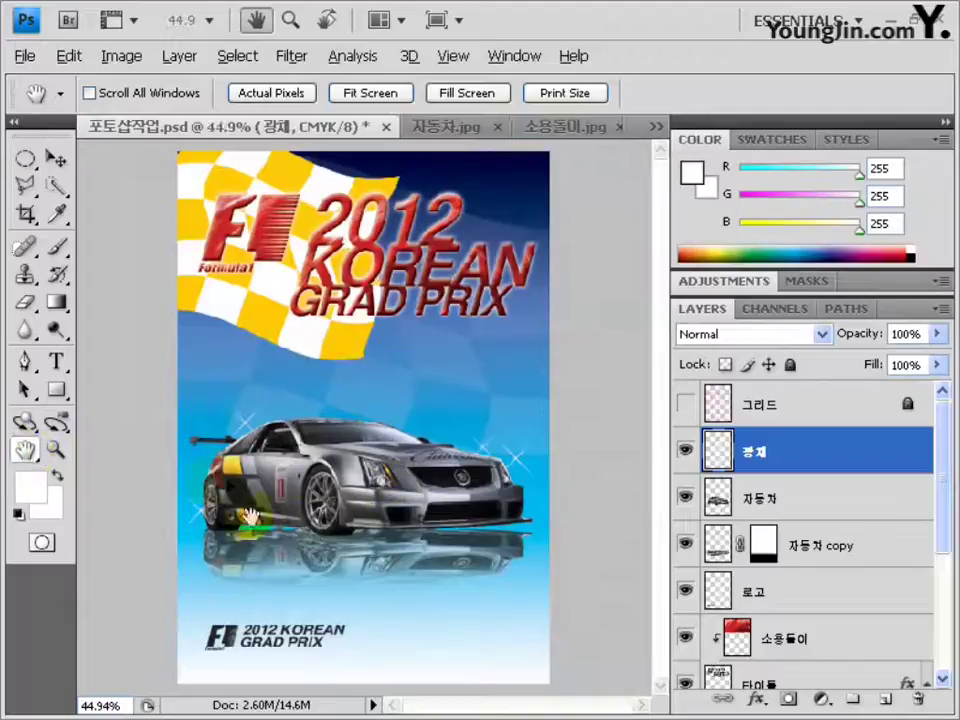
Step: Fill the 로고 layer's logo with white, keeping its transparent pixels locked, and add a Drop Shadow effect
left_click(771, 598)
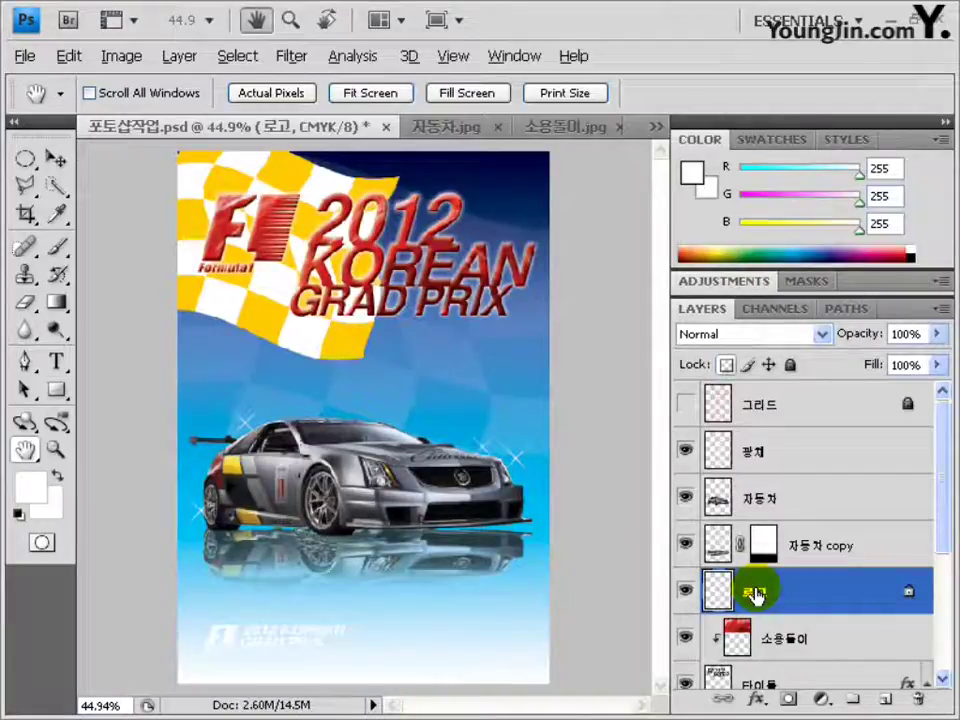
double_click(816, 598)
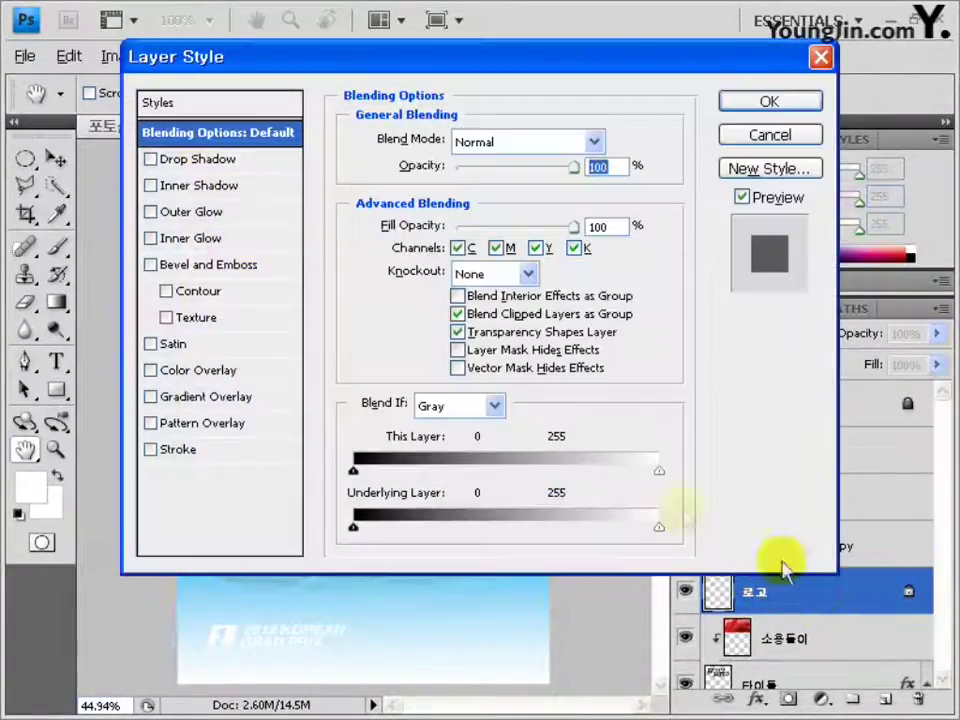
left_click(234, 160)
left_click(760, 101)
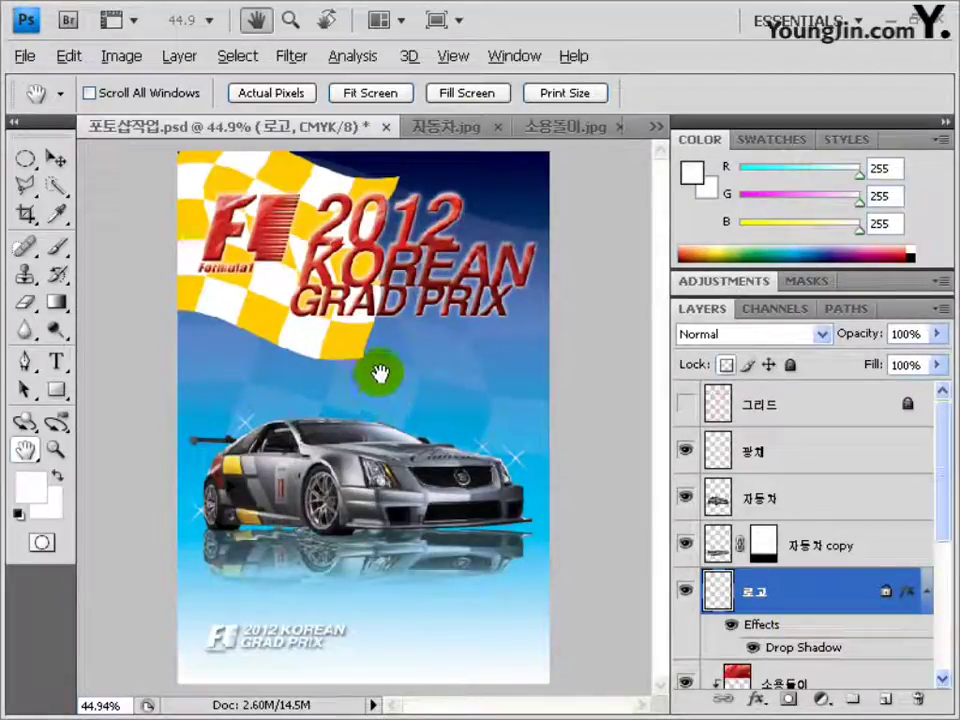
Step: Add the white slogan "지금껏 경험하지 못한 상상 이상의 스포츠 혁명!" above the car in HYGothic-Extra, 20 pt, Sharp
left_click(57, 362)
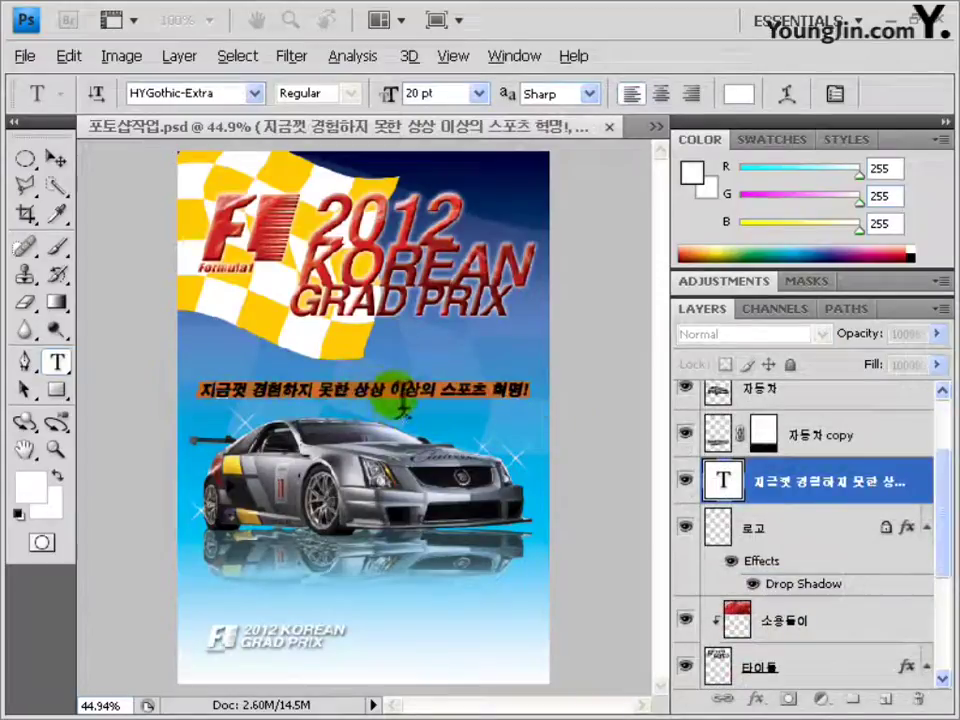
left_click(528, 392)
left_click(56, 158)
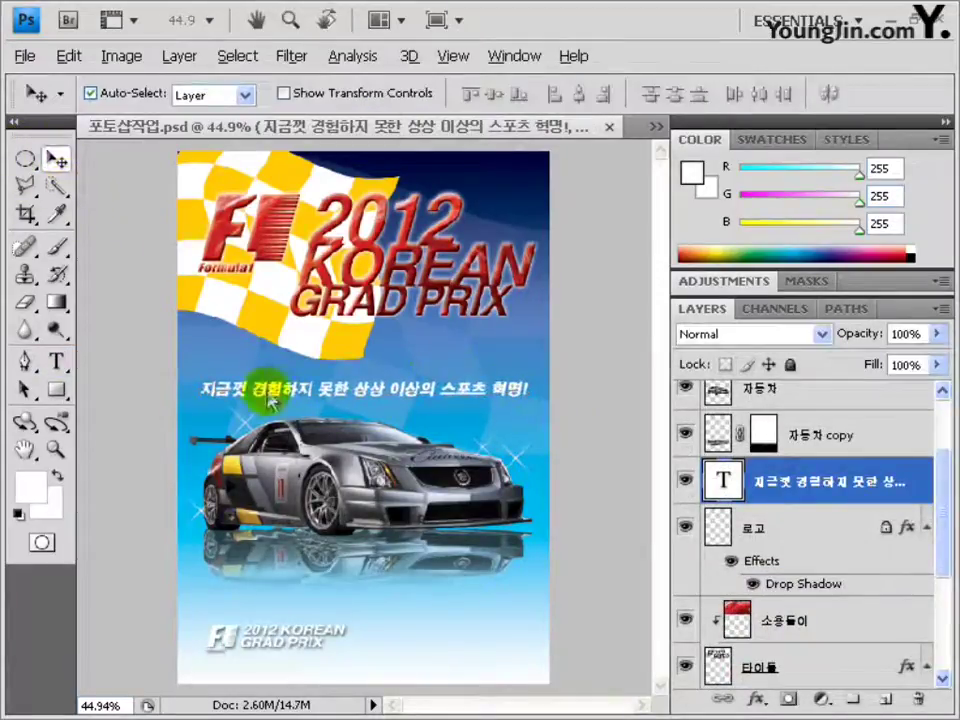
Step: Add a Stroke layer style with a size of 5 px to the slogan text layer
double_click(873, 497)
left_click(232, 455)
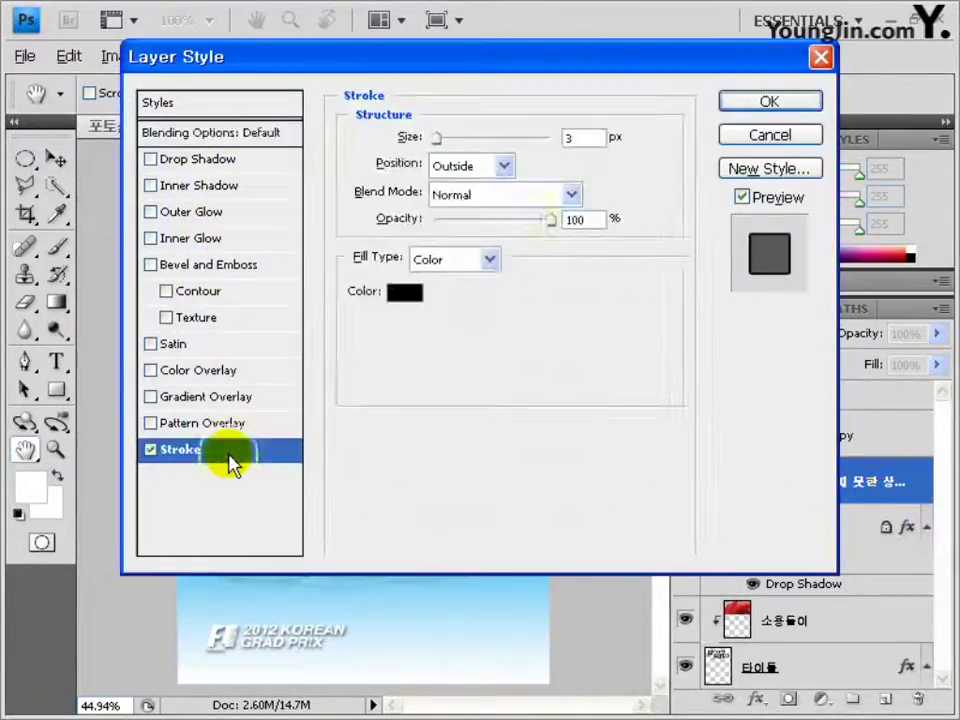
double_click(568, 137)
type("5")
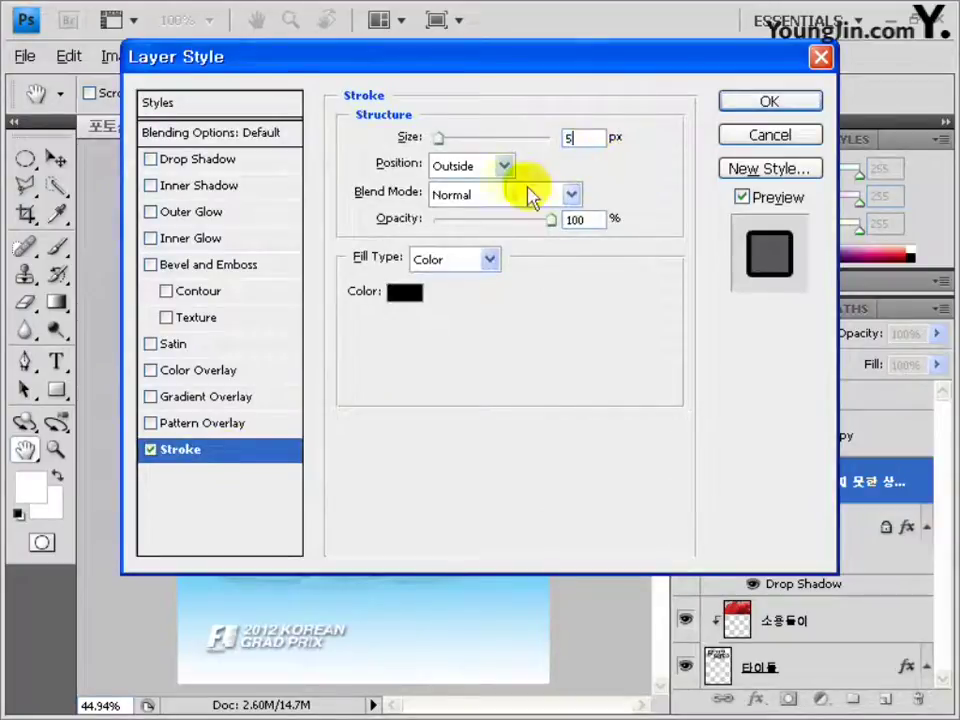
Step: Set the slogan's stroke color to C 80, M 40, Y 0, K 0 and apply the layer style
left_click(400, 296)
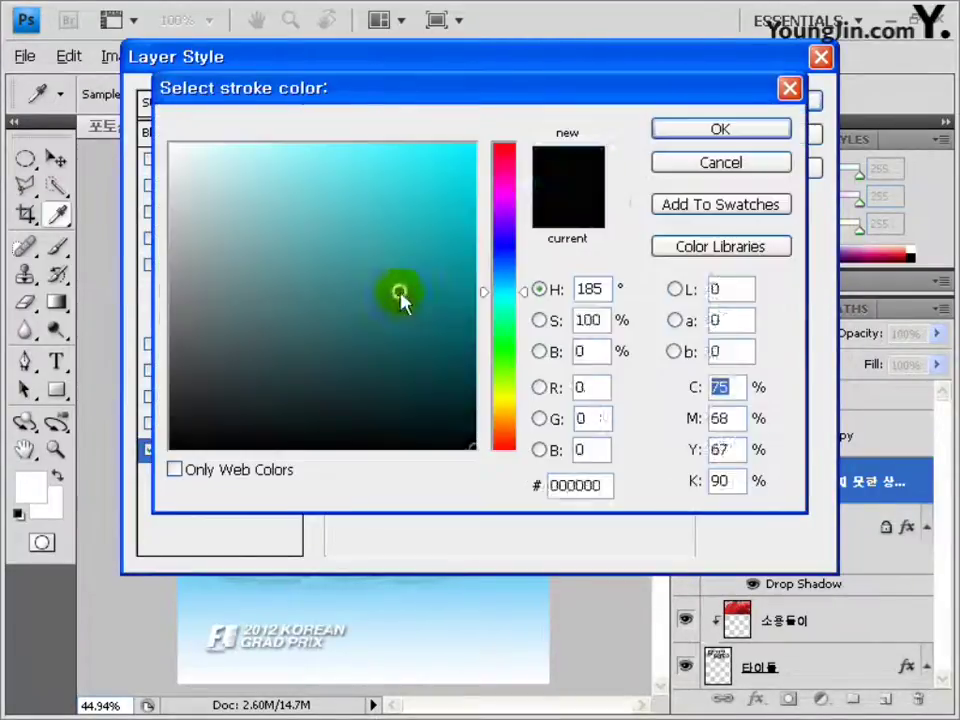
left_click(399, 292)
double_click(713, 387)
type("8")
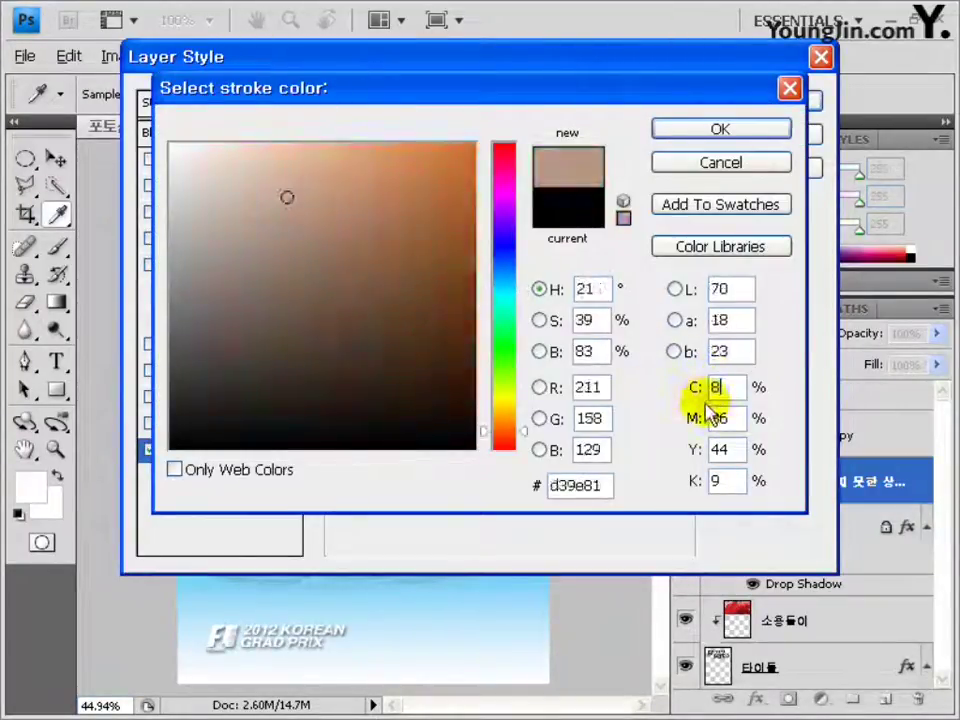
type("0")
double_click(717, 418)
type("40")
left_click(737, 450)
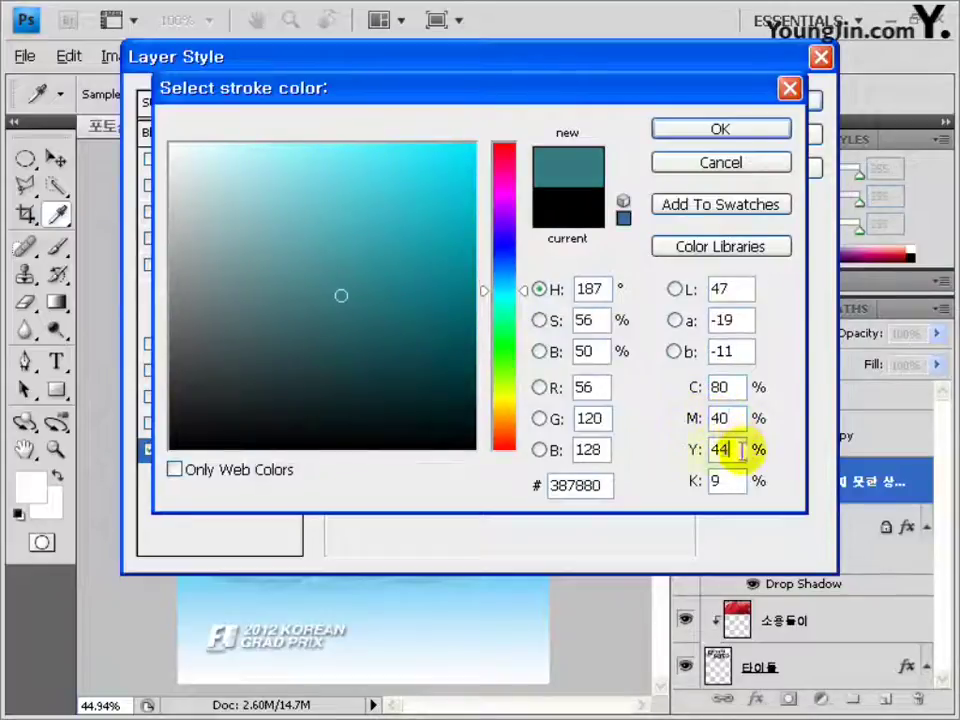
key("BackSpace")
key("BackSpace")
type("0")
double_click(724, 481)
type("0")
left_click(700, 130)
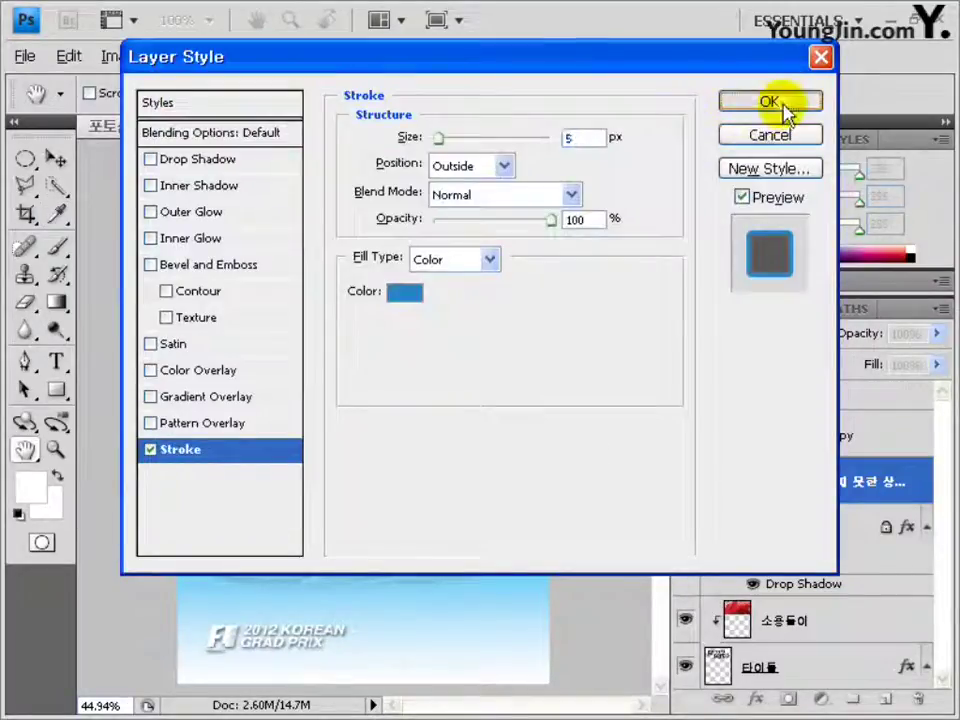
left_click(784, 105)
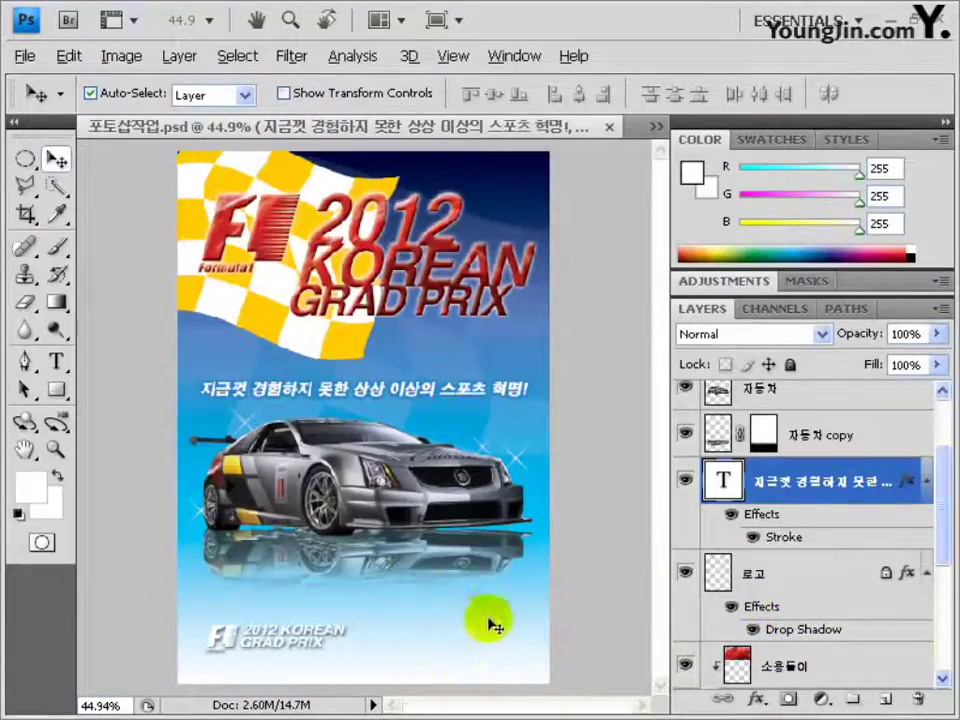
Step: Show the 그리드 layer and draw a white rounded rectangle with a 10 px radius beside the small logo at the poster's bottom
scroll(801, 482, "up", 3)
left_click(684, 404)
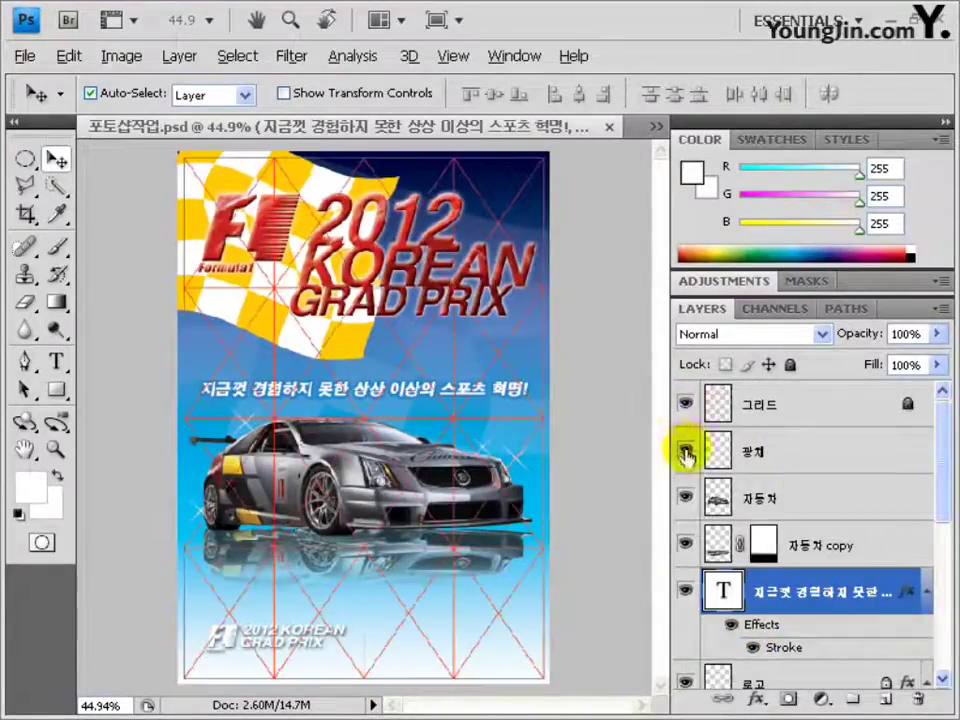
left_click(56, 389)
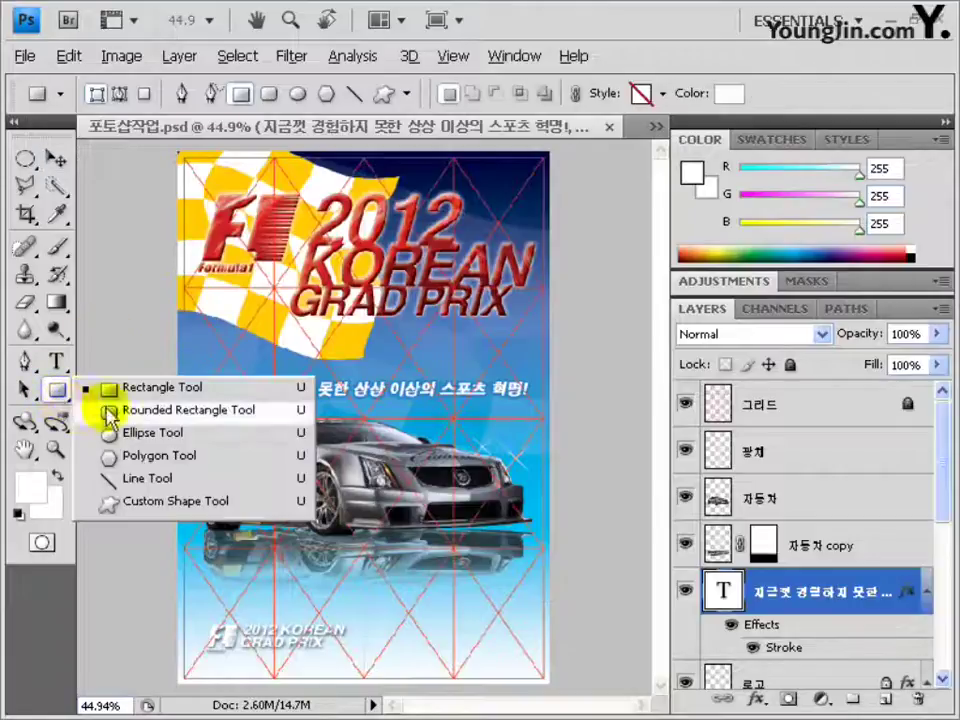
left_click(110, 410)
left_click_drag(356, 602, 493, 638)
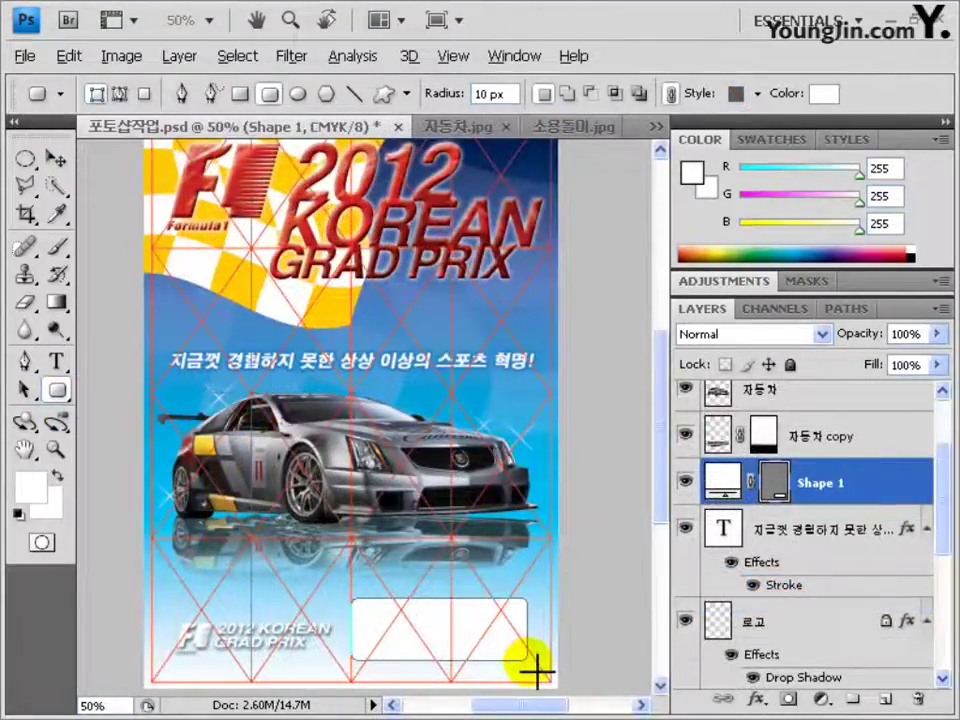
Step: Set the rounded rectangle layer's fill to 50% and add a 3 px Stroke positioned Inside
left_click(928, 366)
type("50")
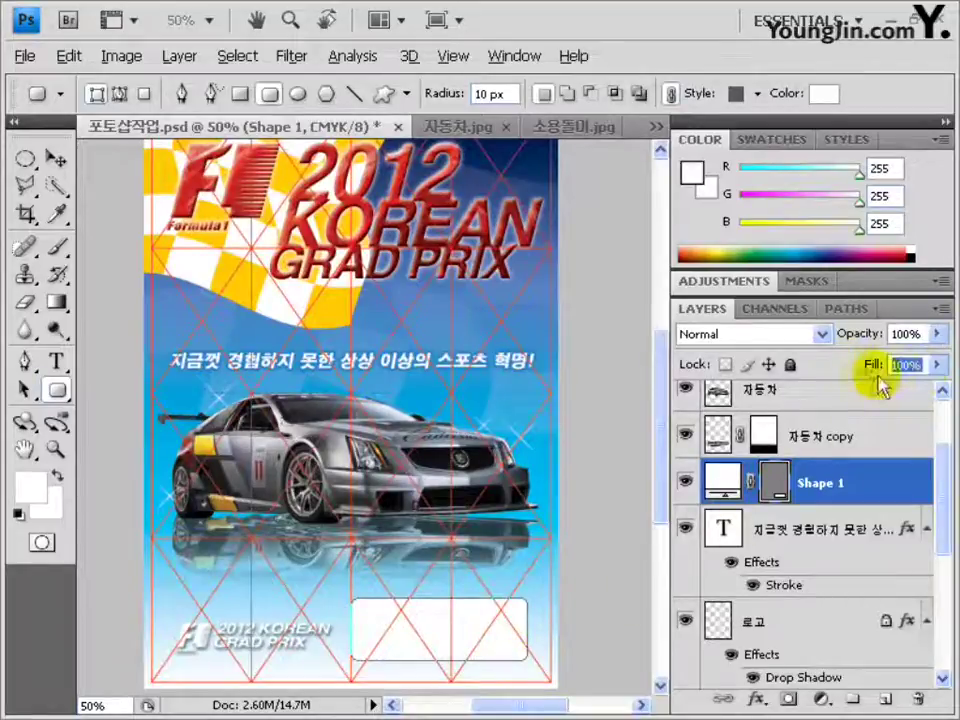
left_click(885, 497)
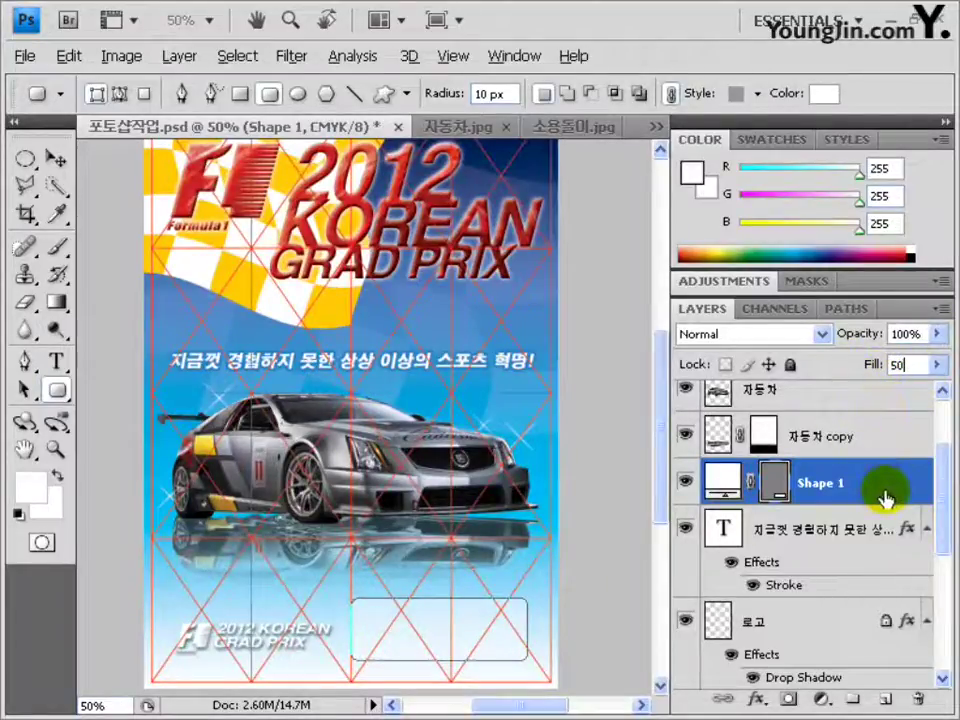
double_click(885, 497)
left_click(176, 451)
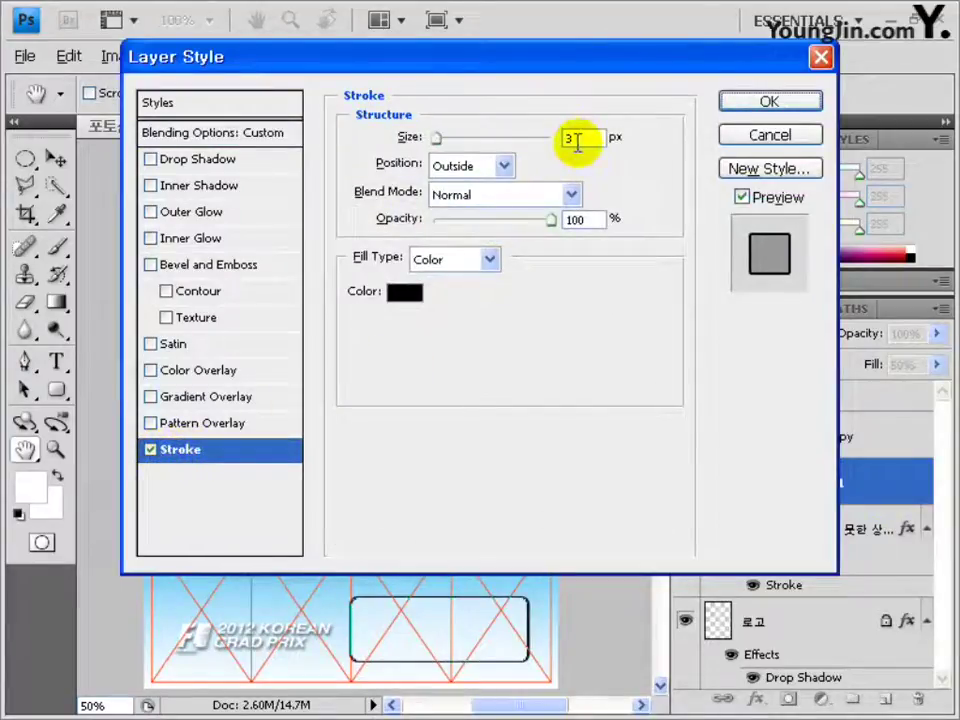
left_click(501, 167)
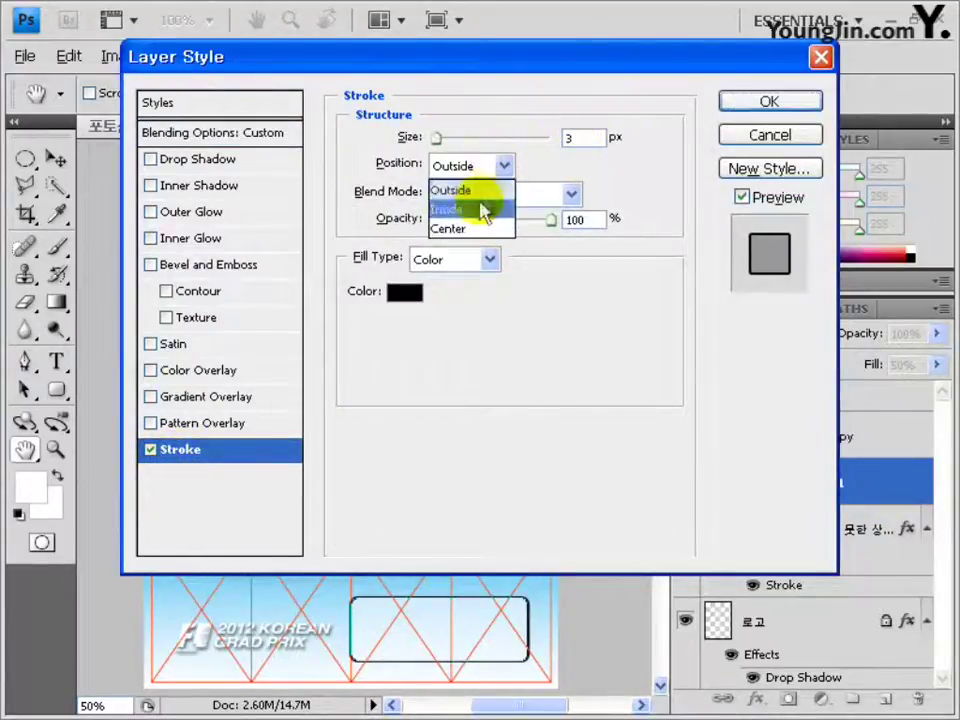
left_click(481, 210)
Step: Set the rounded rectangle's stroke color to C 50, M 20, Y 0, K 0 and apply the layer style
left_click(404, 291)
double_click(738, 388)
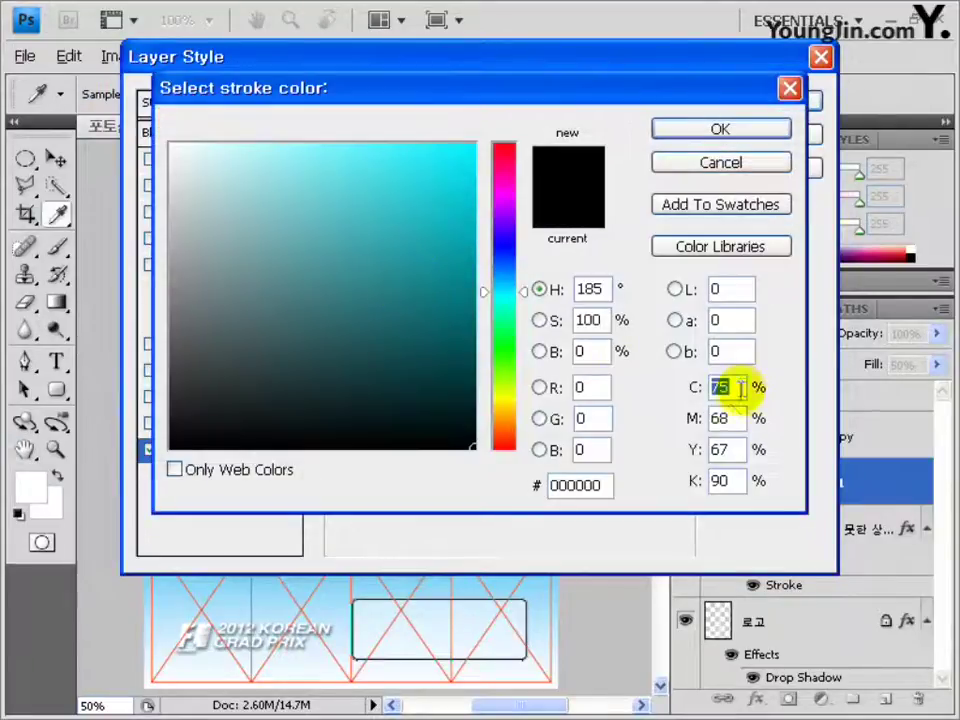
type("50")
double_click(733, 418)
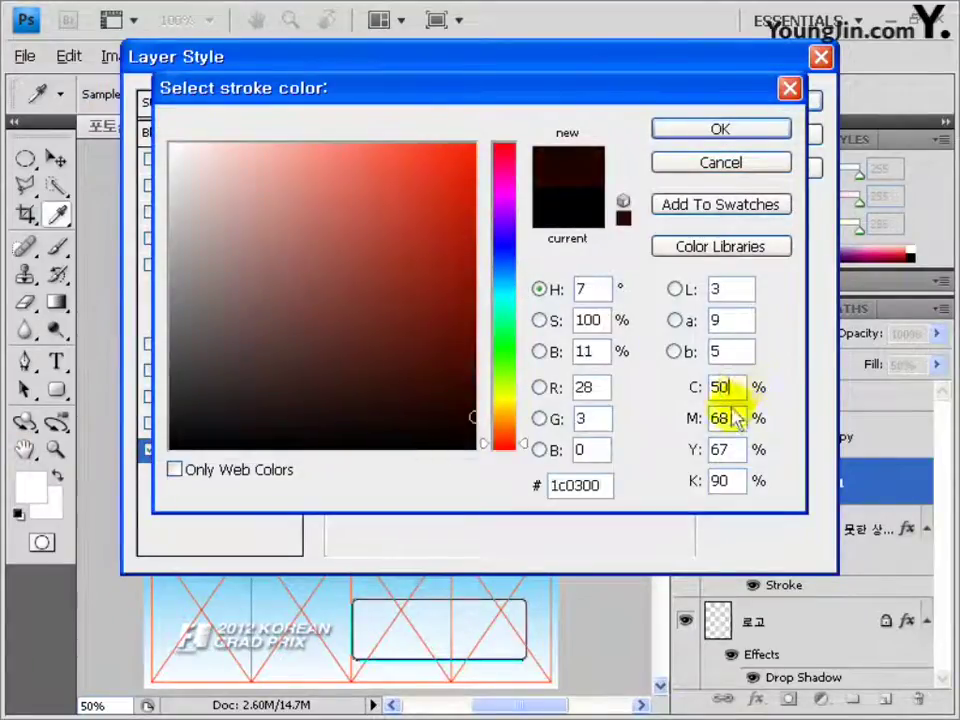
type("20")
double_click(724, 449)
type("0")
double_click(724, 481)
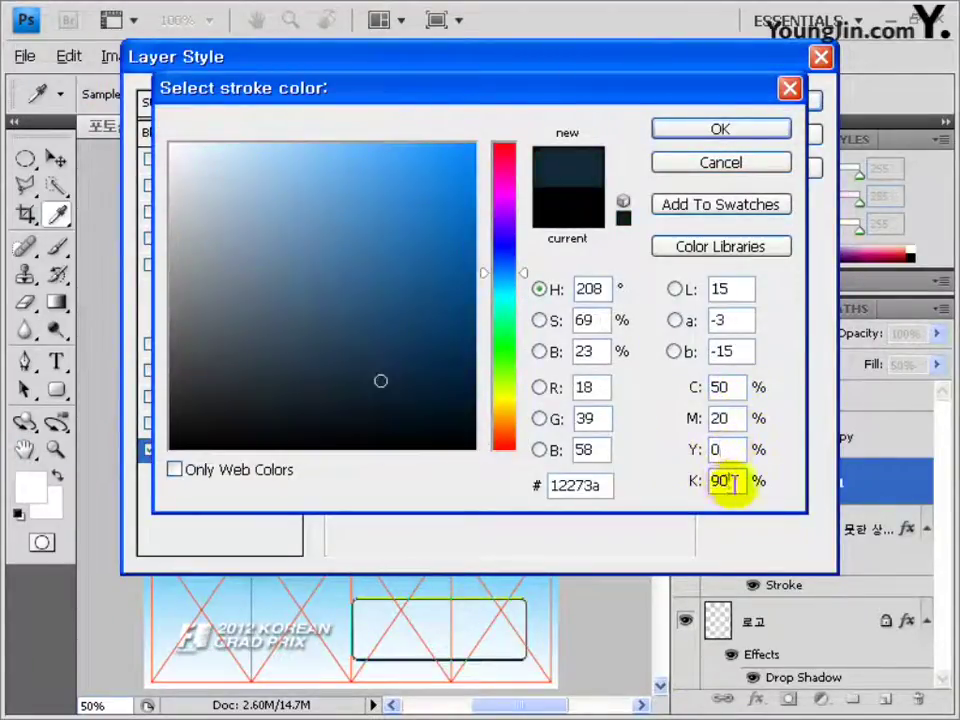
type("0")
double_click(727, 289)
left_click(702, 133)
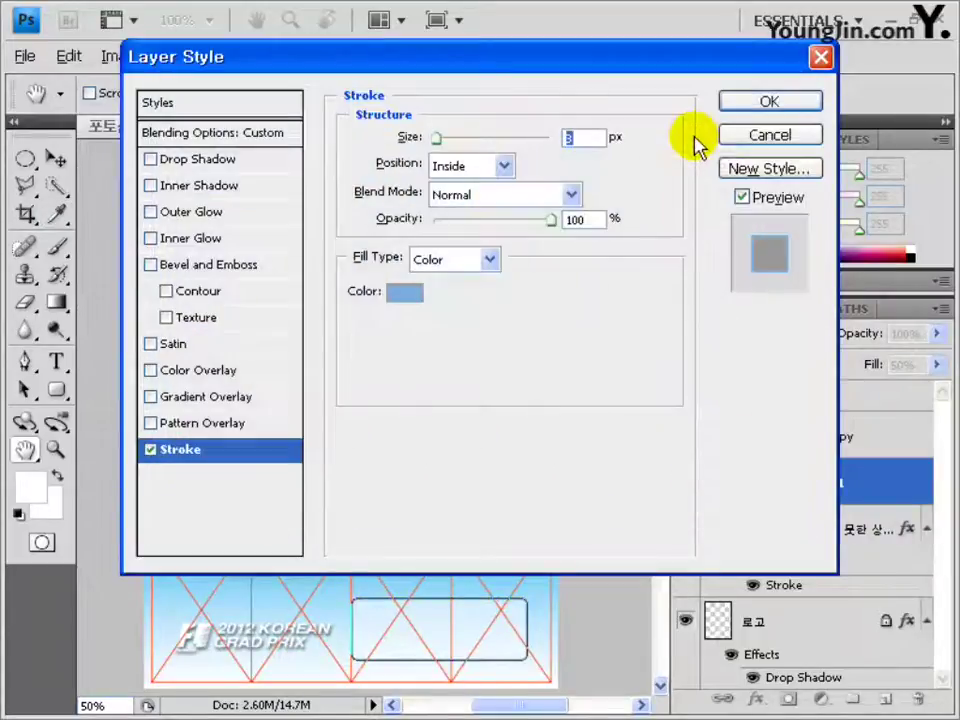
left_click(750, 104)
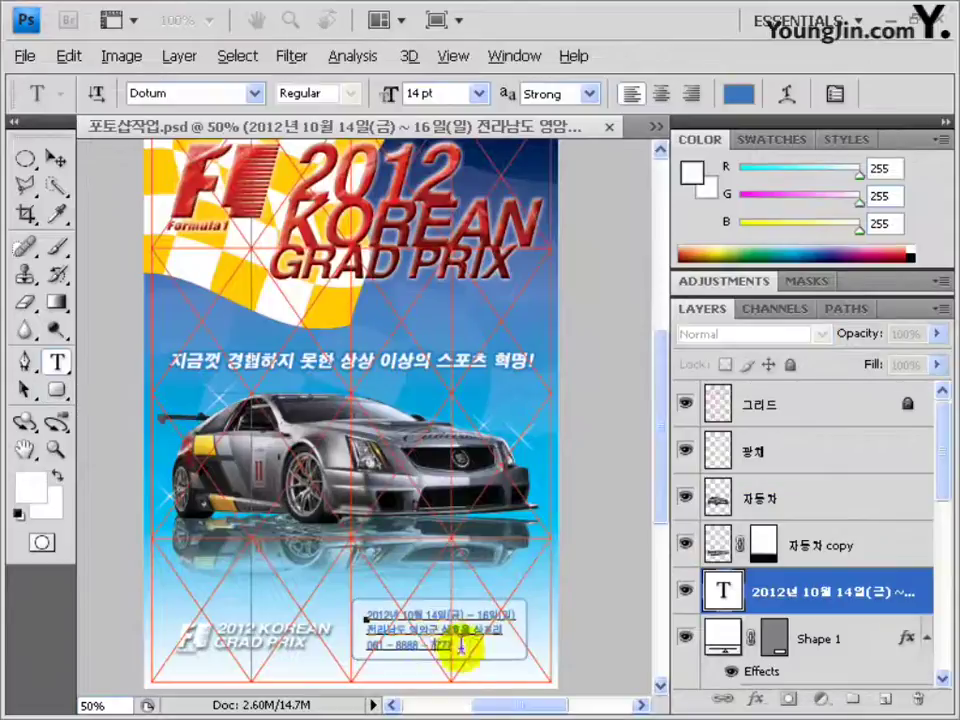
Step: Enter the event dates, venue address and phone number in blue Dotum 14 pt inside the rounded box, and hide the 그리드 layer
left_click_drag(461, 643, 412, 612)
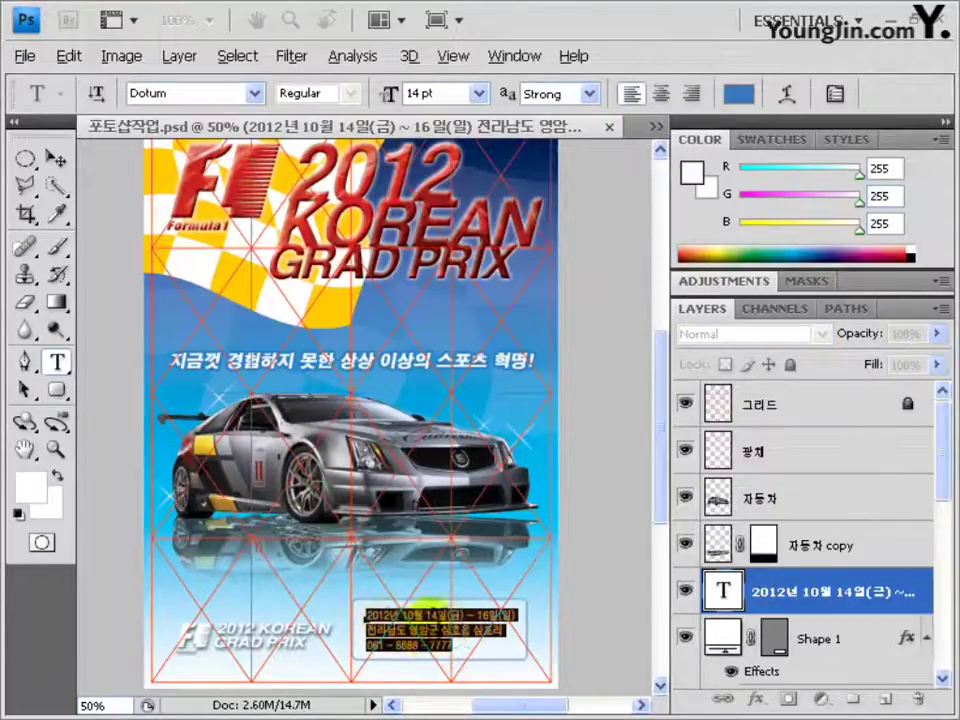
left_click(56, 159)
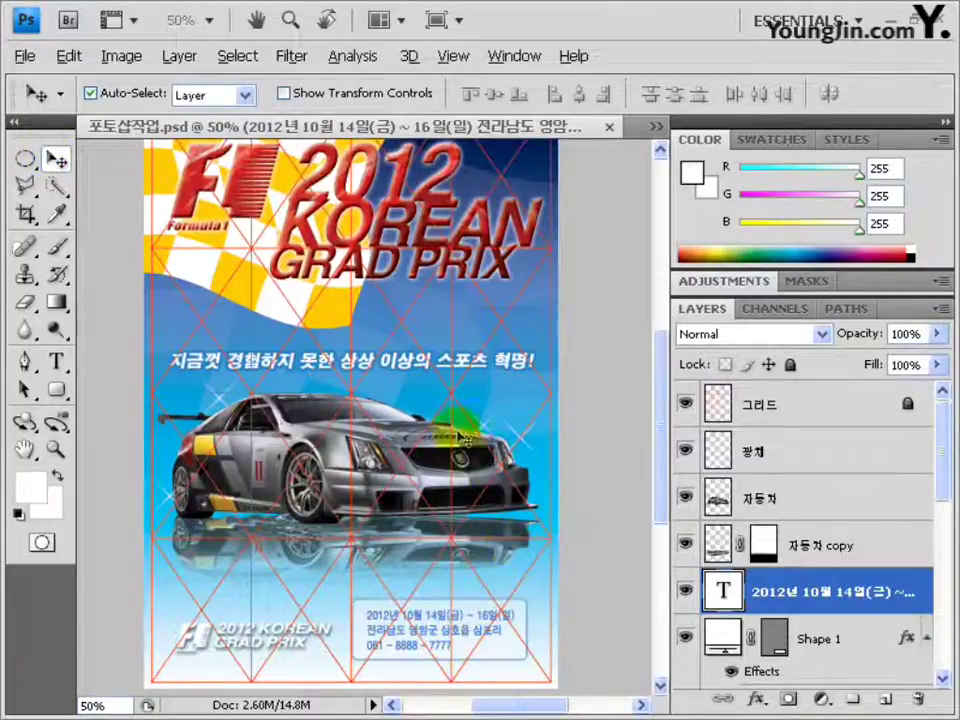
double_click(25, 449)
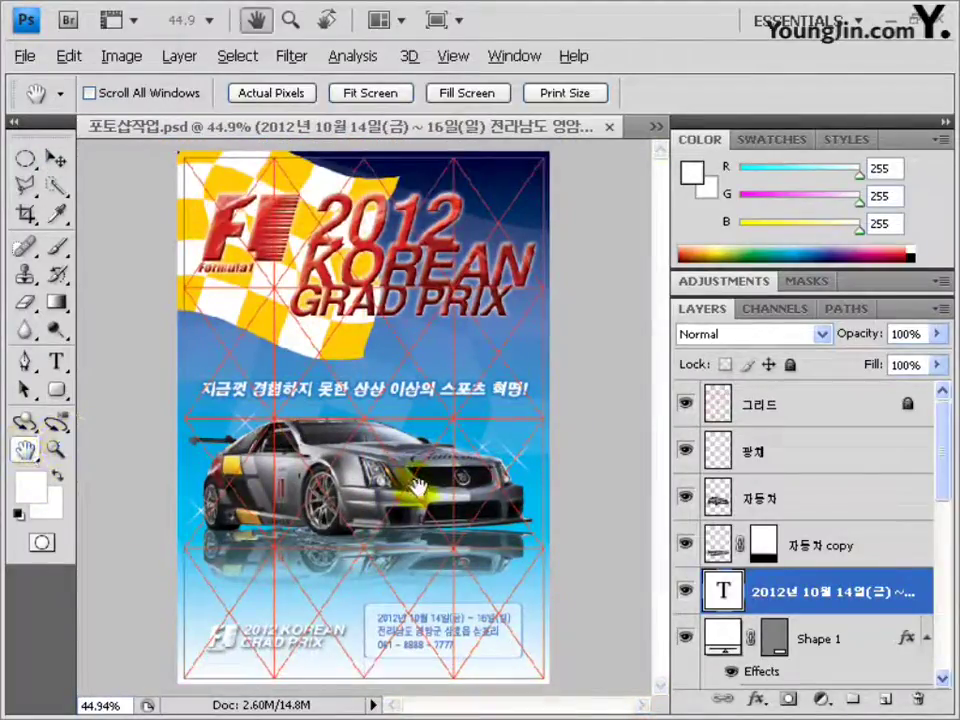
left_click(685, 402)
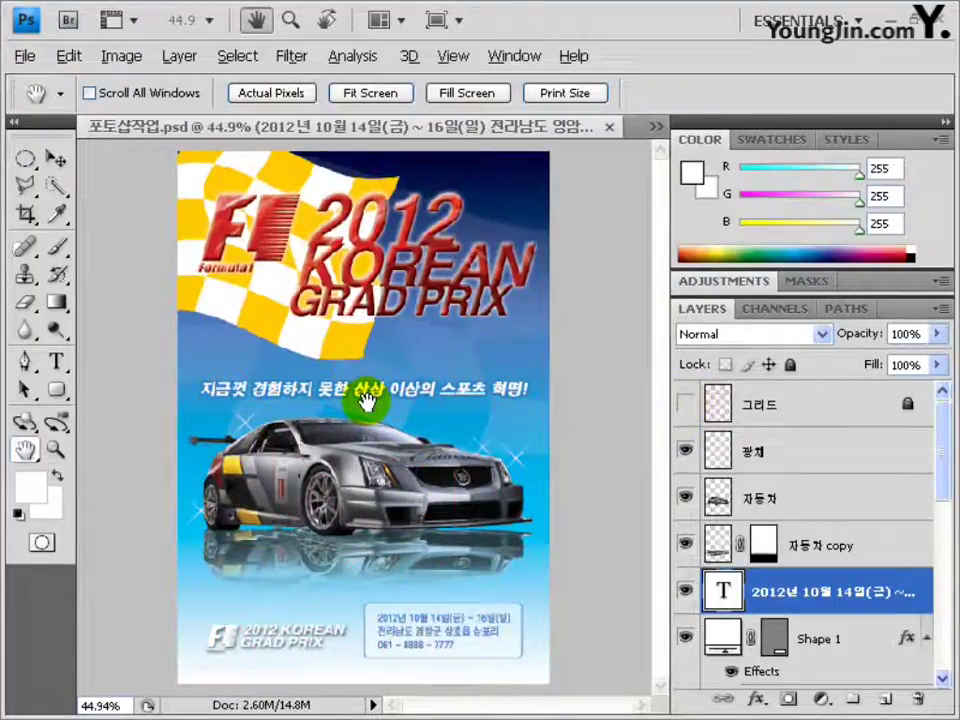
Step: Convert the poster's color mode to RGB without flattening the layers
left_click(121, 56)
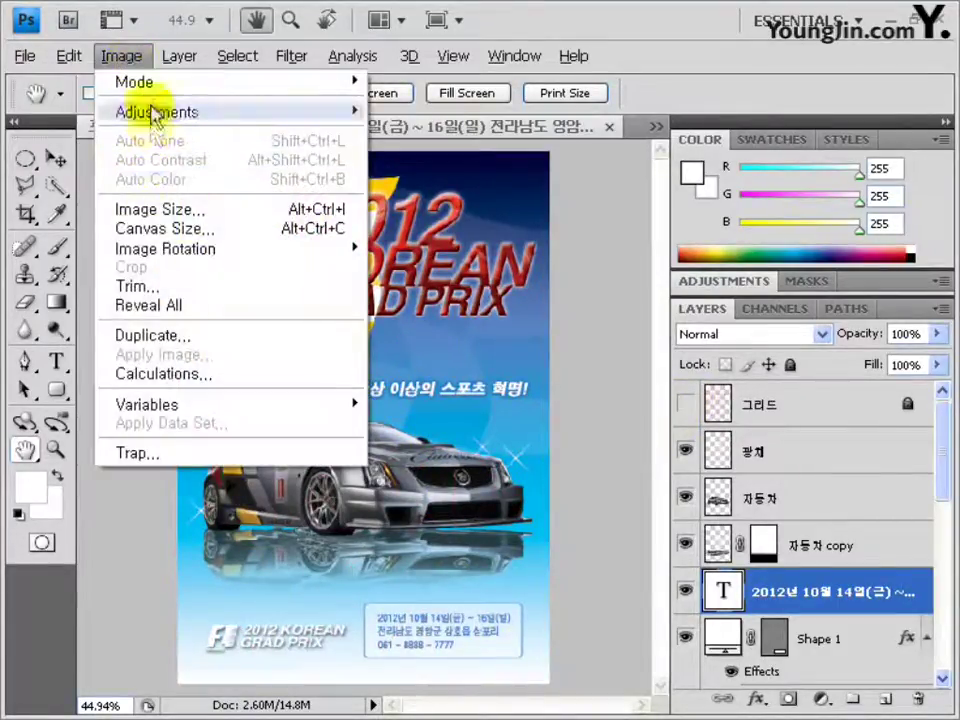
mouse_move(300, 81)
left_click(424, 160)
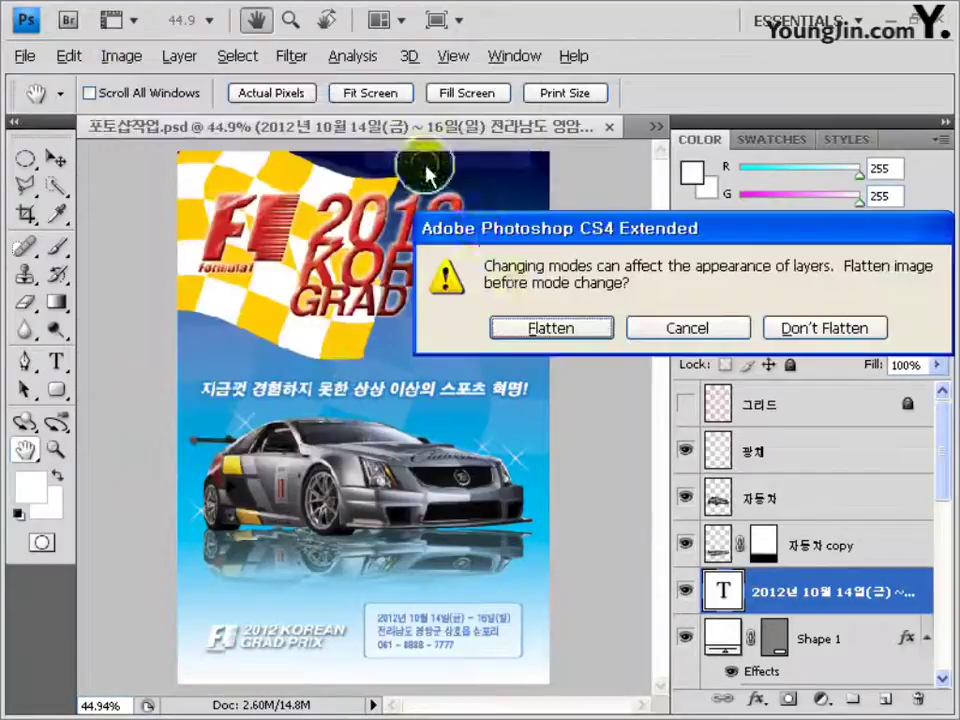
left_click(778, 336)
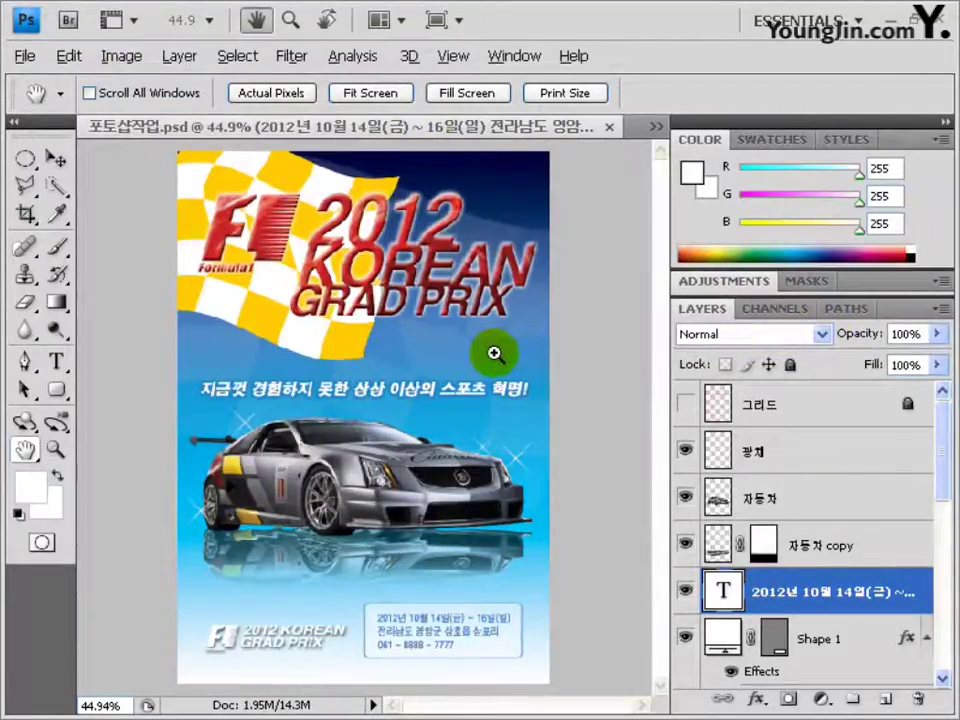
Step: Save the poster as a JPEG named 01 with Maximum quality 12 and the Baseline ("Standard") format option
key("ctrl+shift+s")
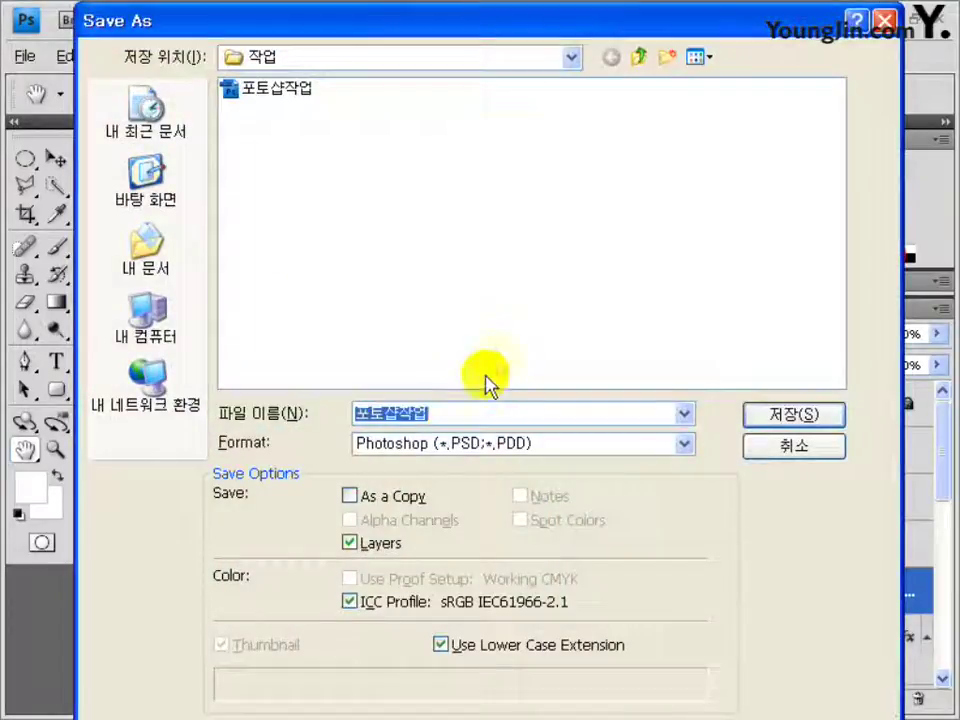
type("이")
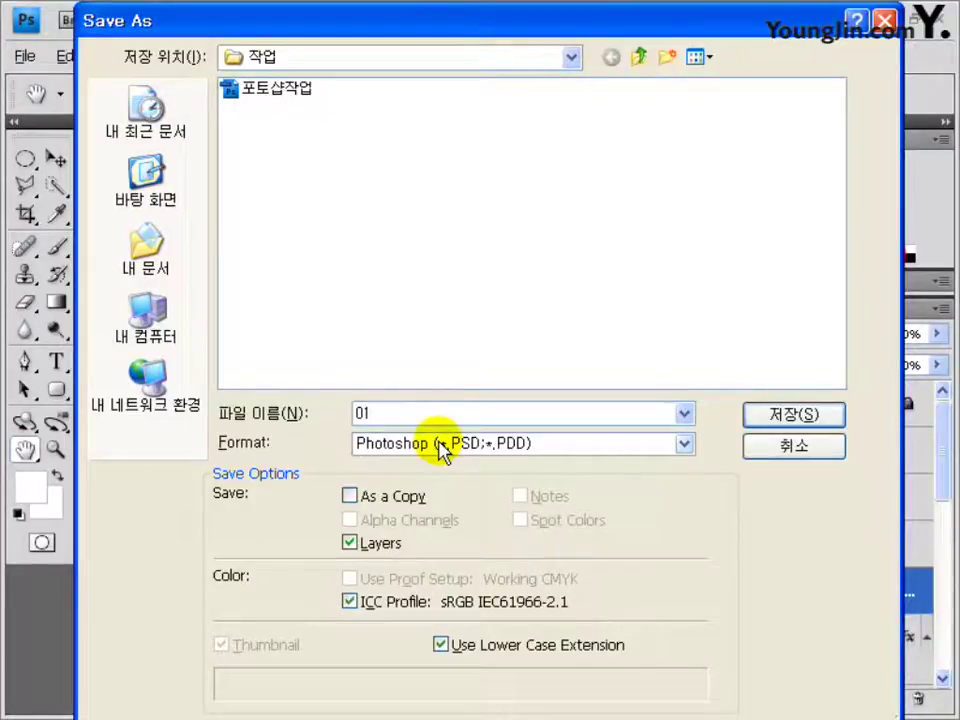
left_click(440, 450)
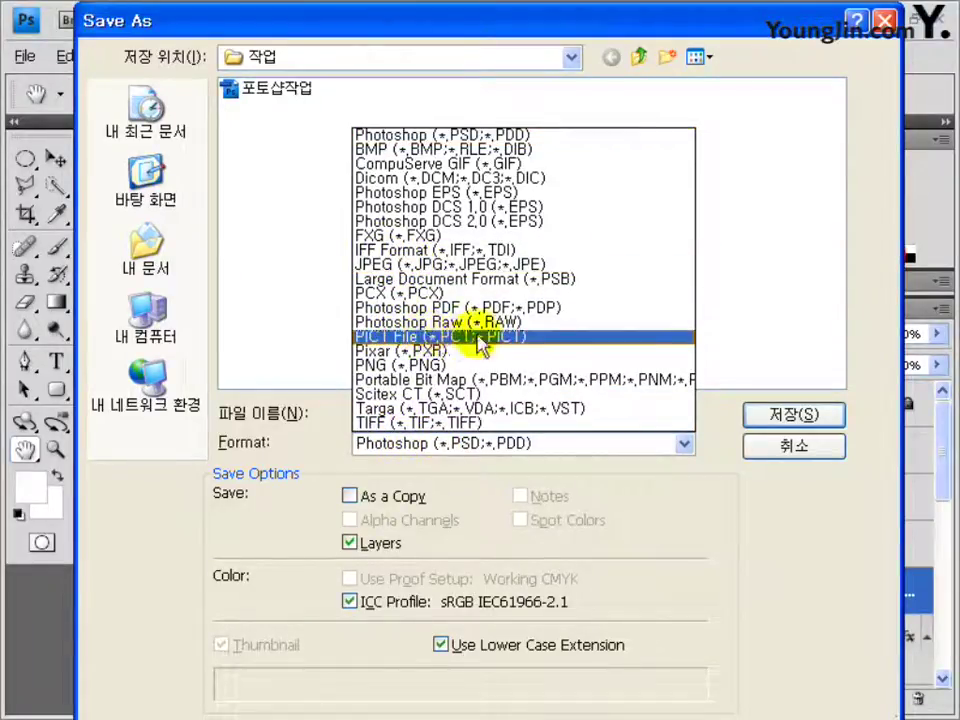
left_click(532, 264)
left_click(765, 412)
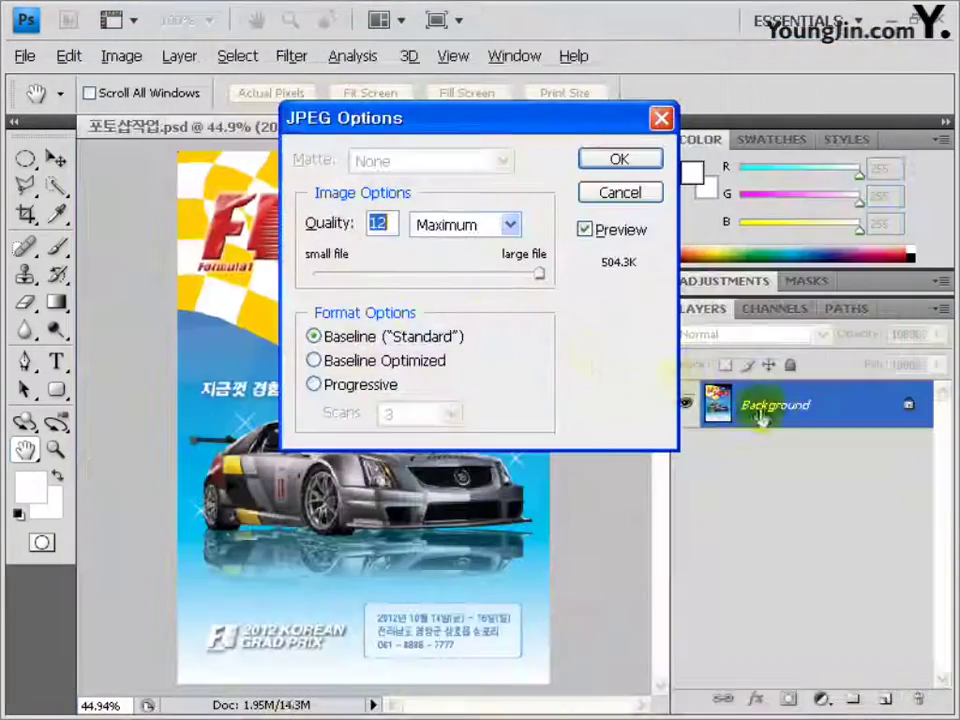
left_click(615, 162)
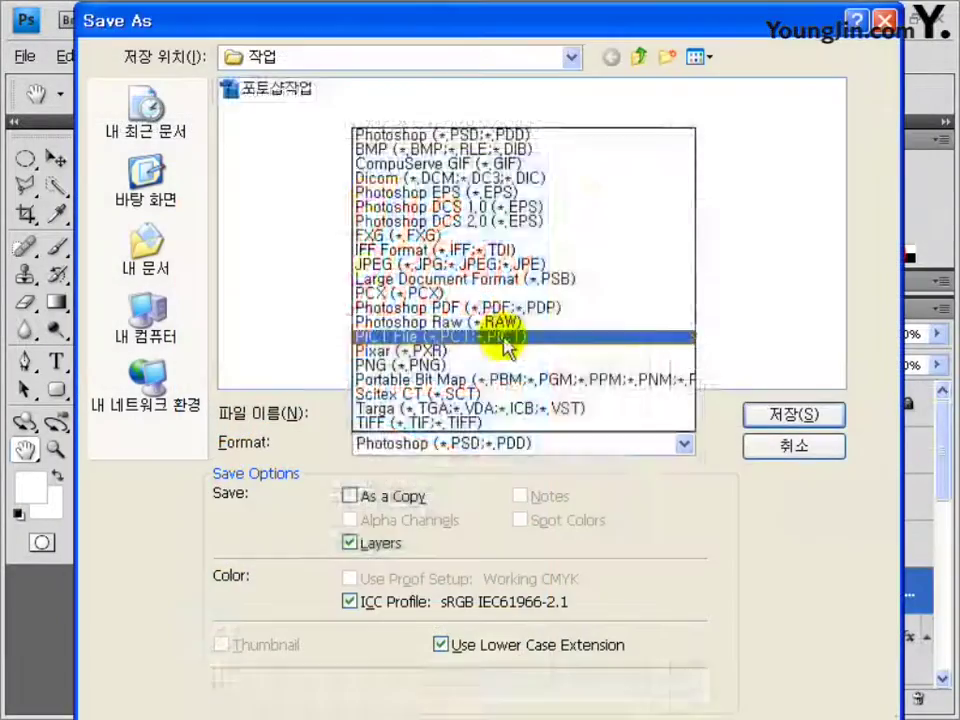
Step: Save the poster also as a PICT file named 01 at 32 bits/pixel
left_click(497, 335)
left_click(763, 414)
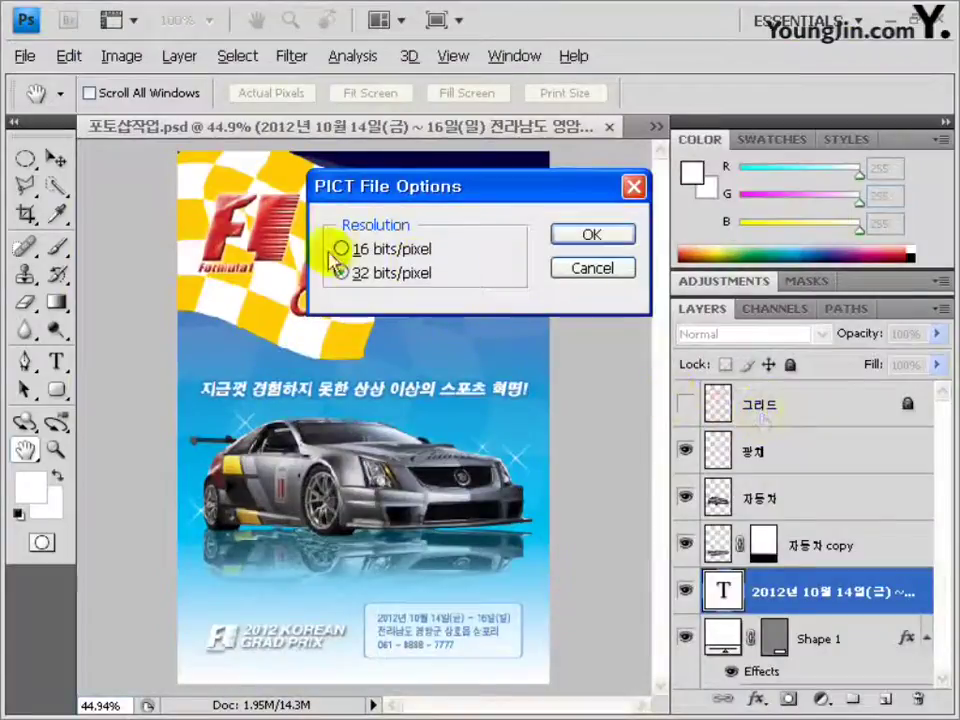
left_click(585, 238)
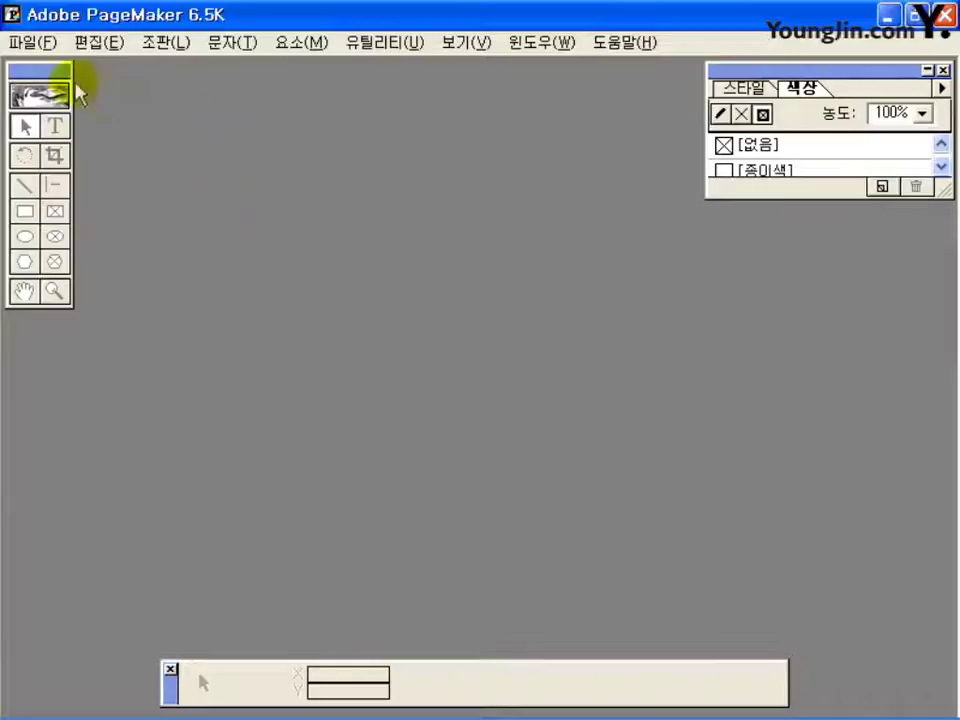
Step: Switch to Adobe PageMaker and start a new A4 portrait publication with the double-sided option (양면) turned off
left_click(25, 43)
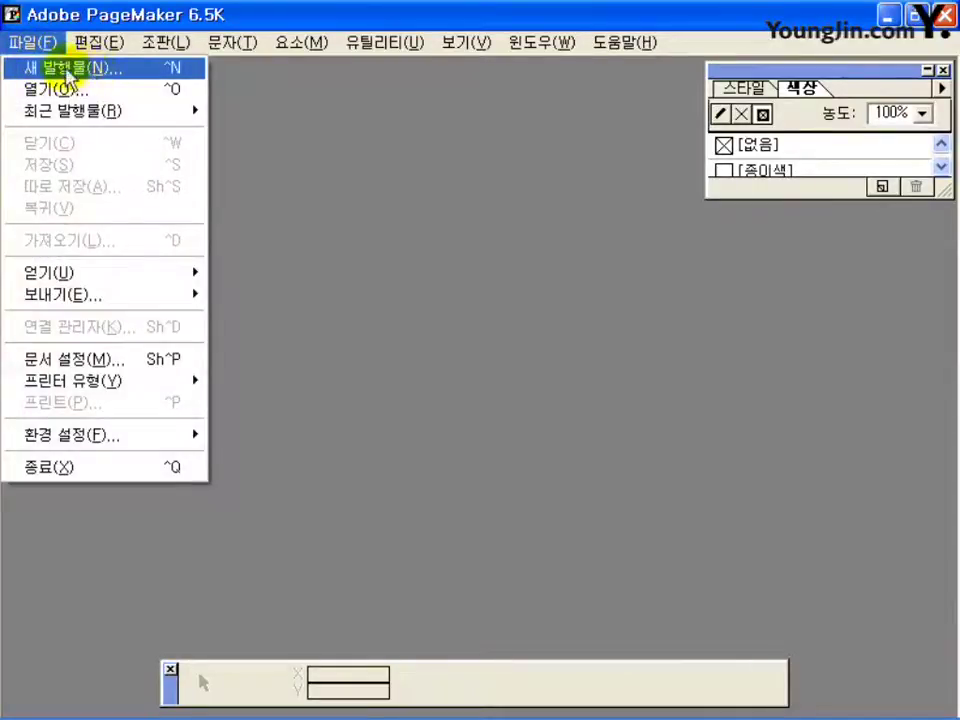
left_click(70, 68)
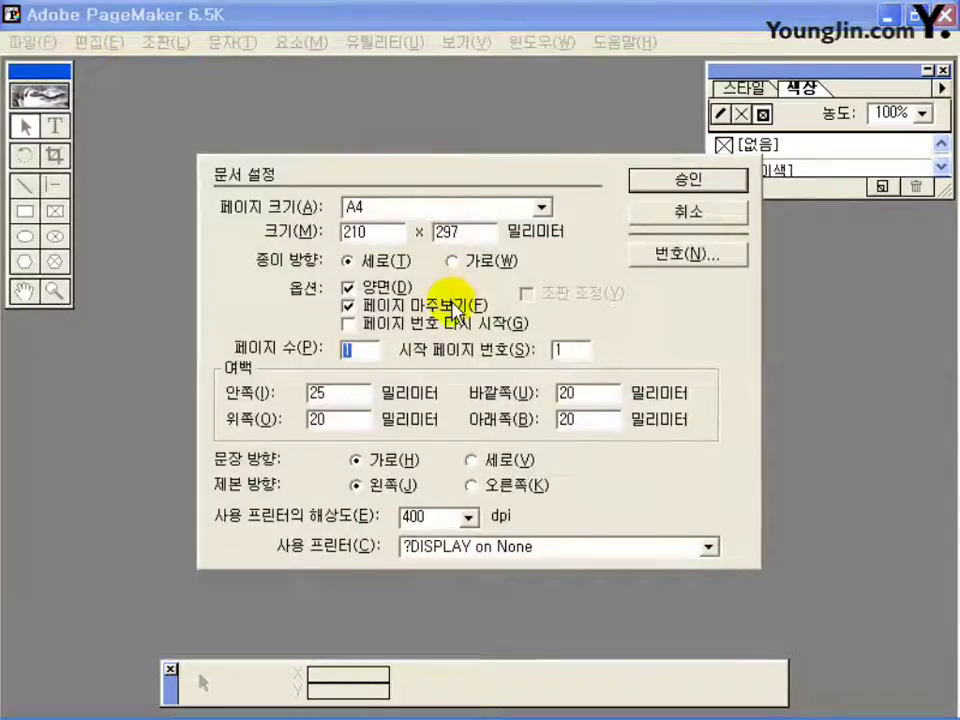
left_click(346, 262)
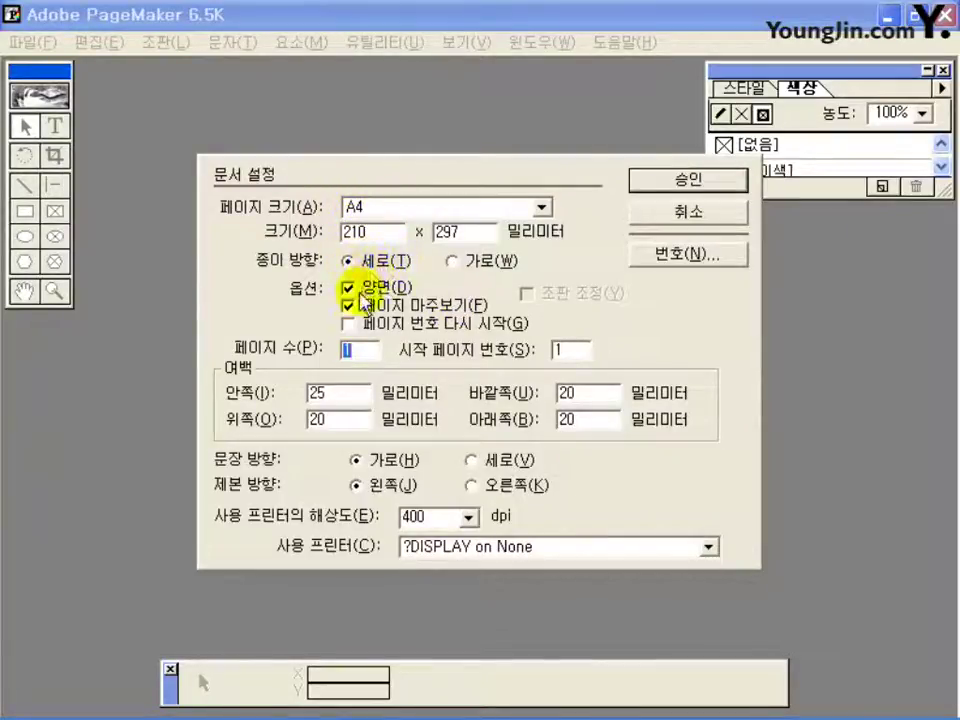
left_click(367, 293)
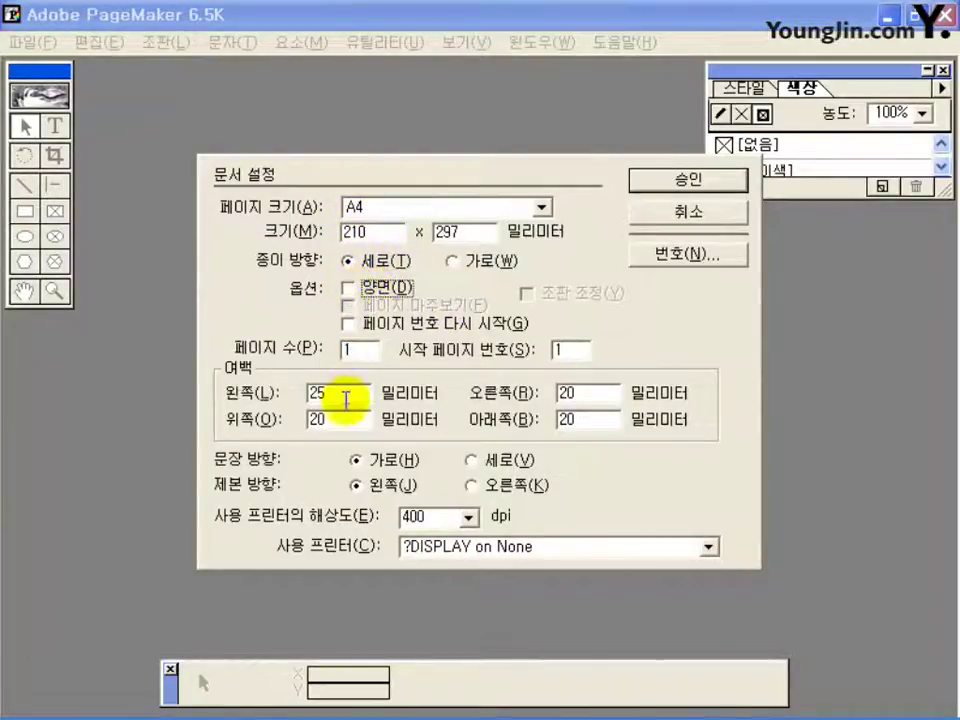
Step: Set the left and right margins to 17.5 mm, top and bottom margins to 23 mm, printer resolution to 100 dpi, and create the publication
left_click_drag(344, 400, 315, 396)
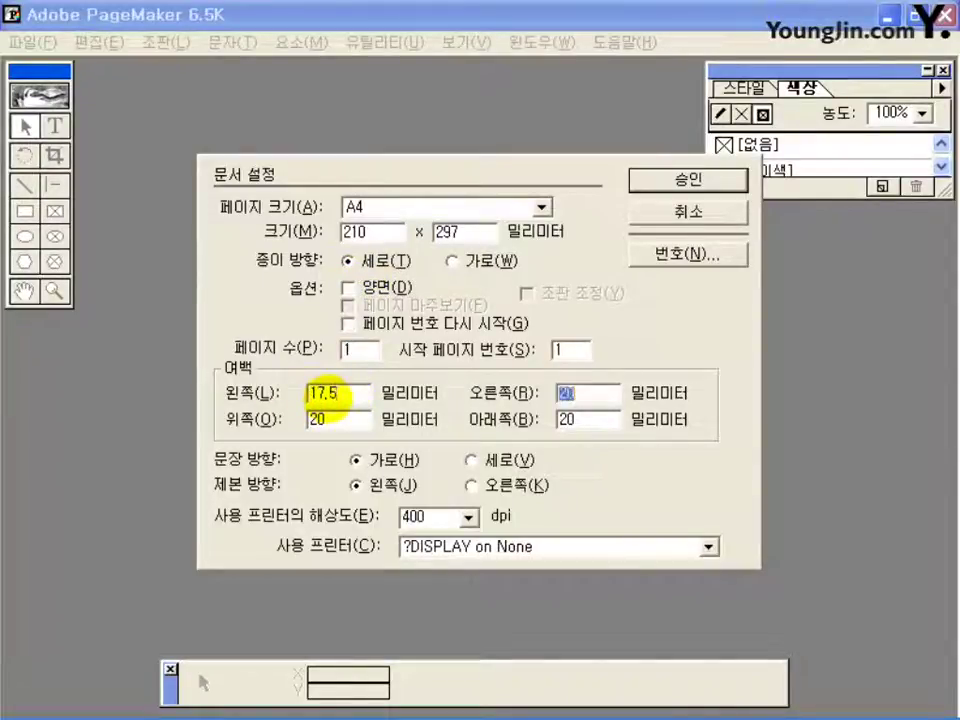
type("17.5")
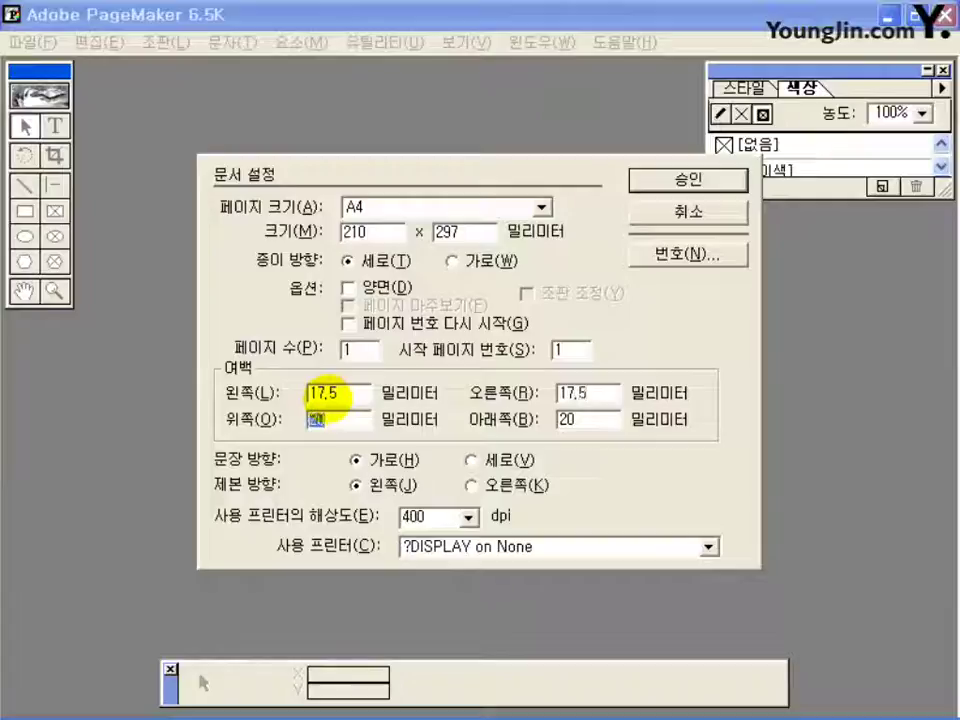
type("23")
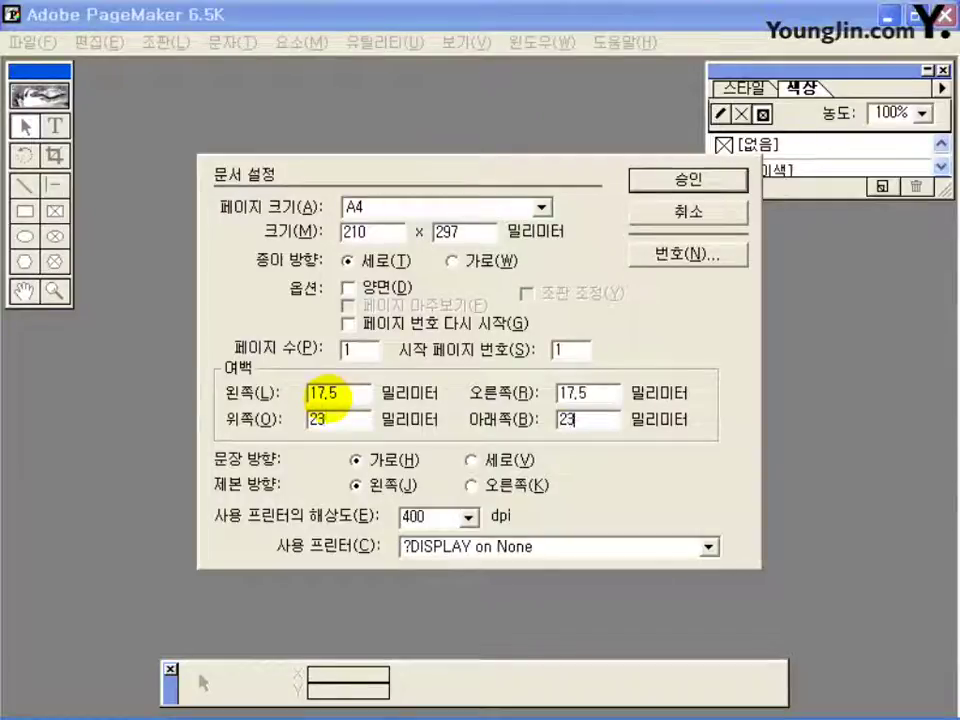
left_click(428, 514)
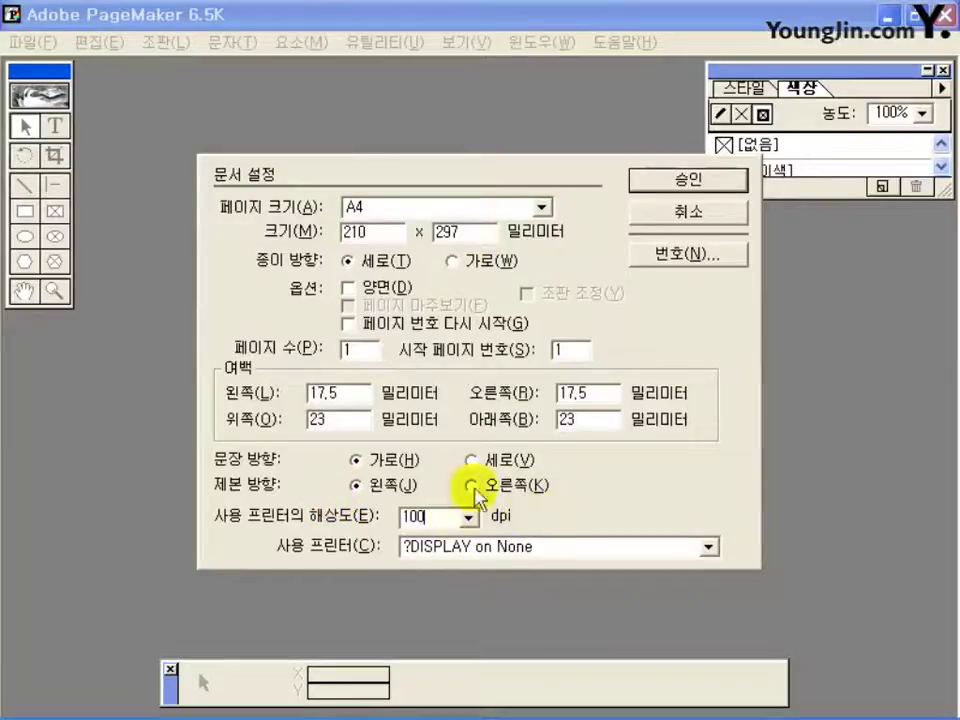
left_click(668, 183)
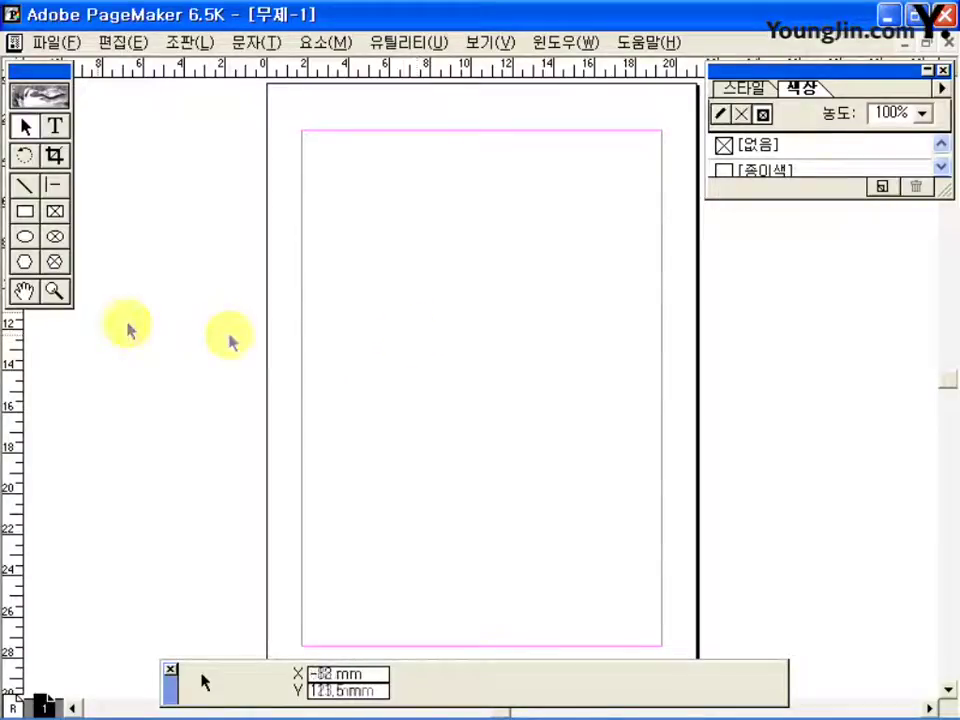
Step: Move the ruler zero point to the upper-left corner of the page margins
left_click(56, 291)
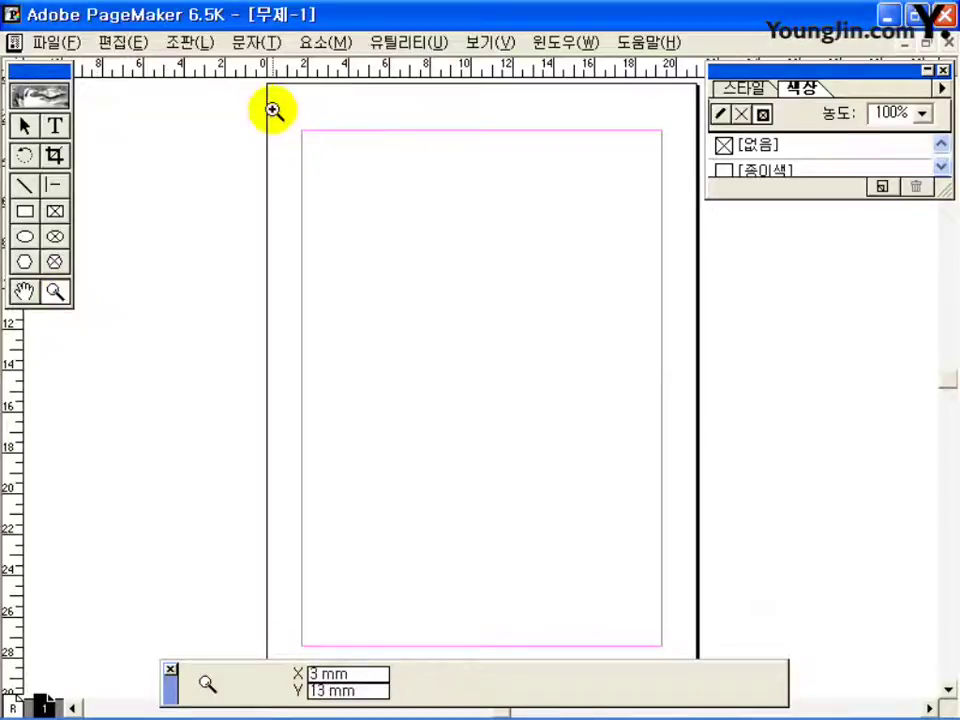
left_click_drag(272, 109, 358, 184)
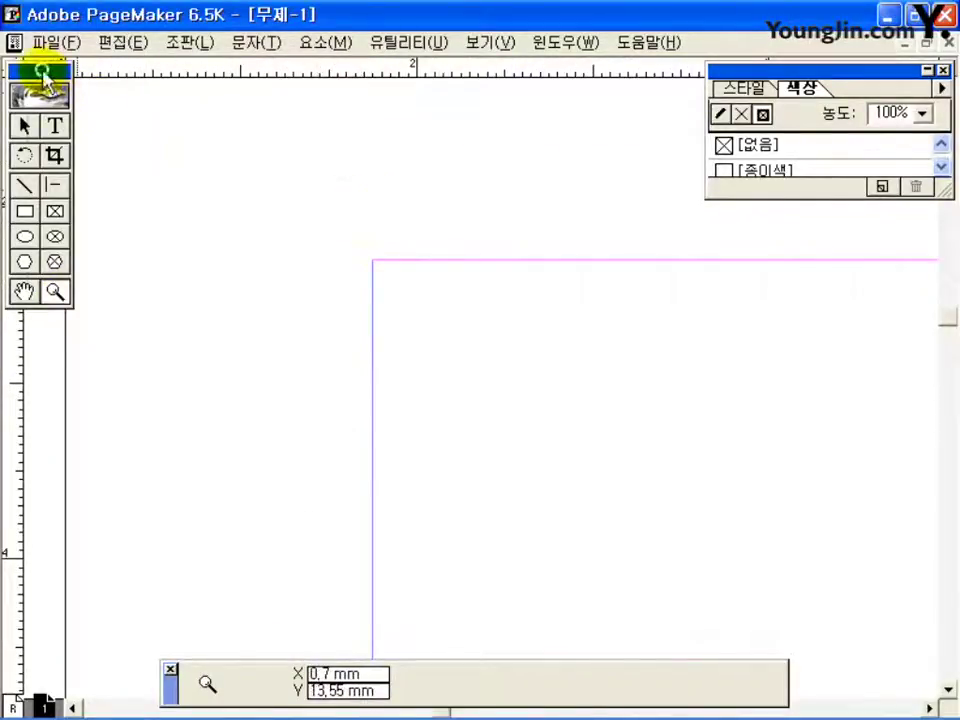
left_click_drag(39, 71, 61, 125)
left_click_drag(12, 66, 374, 260)
Step: Place horizontal and vertical ruler guides 3 mm inside all four margin edges
key("ctrl+space")
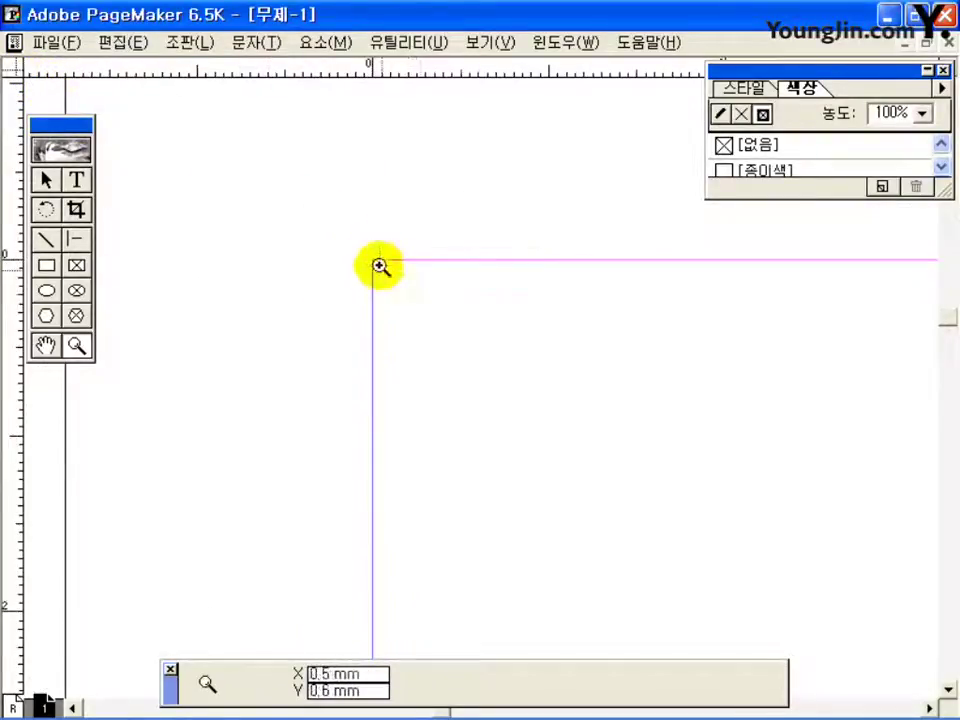
left_click(415, 304)
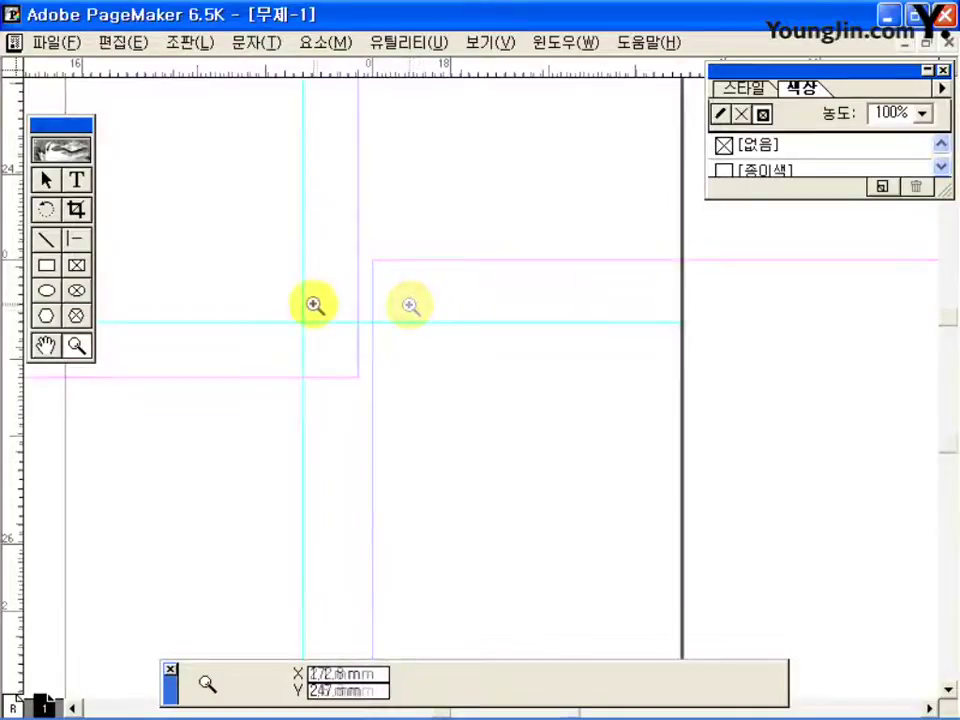
left_click(46, 346)
double_click(46, 346)
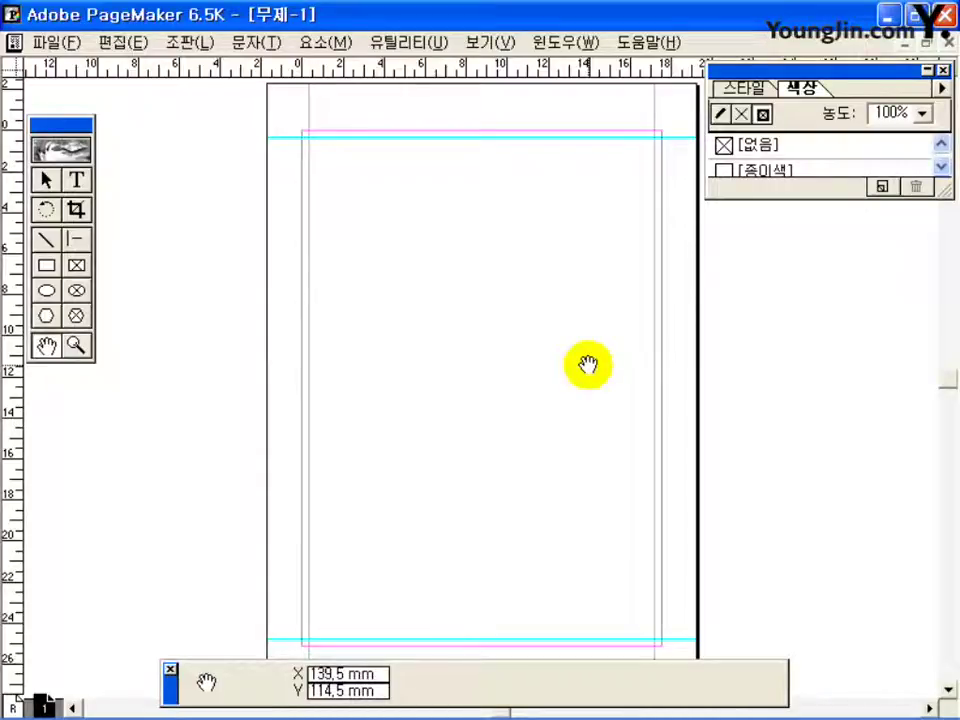
Step: Draw a 5 mm vertical and a 5 mm horizontal crop mark outside the upper-left margin corner, aligned with the 3 mm guides
left_click(77, 347)
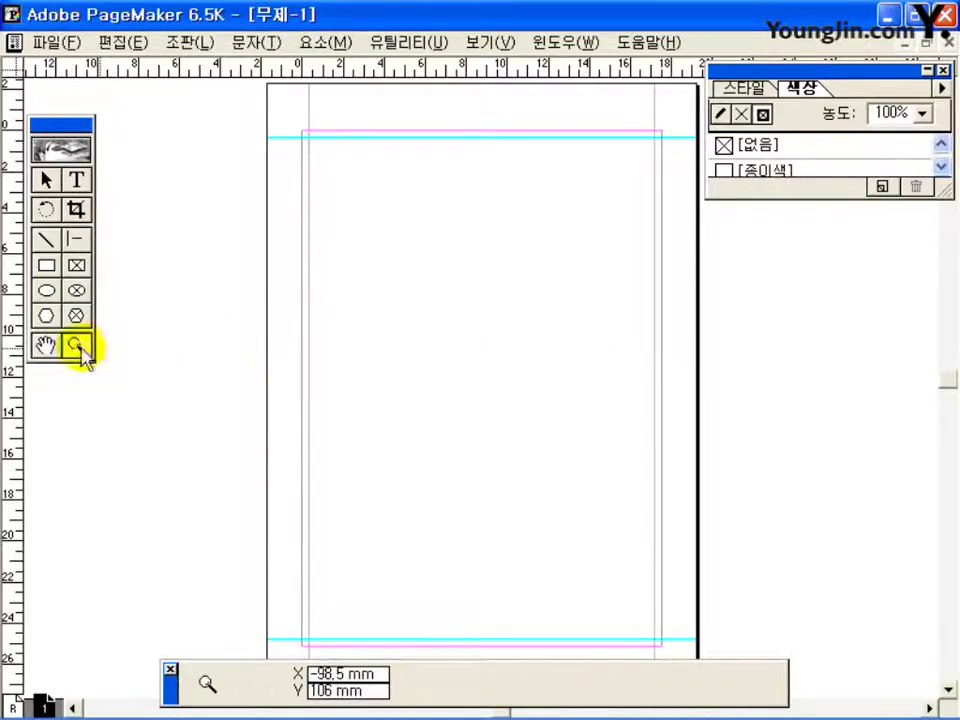
left_click_drag(281, 118, 364, 189)
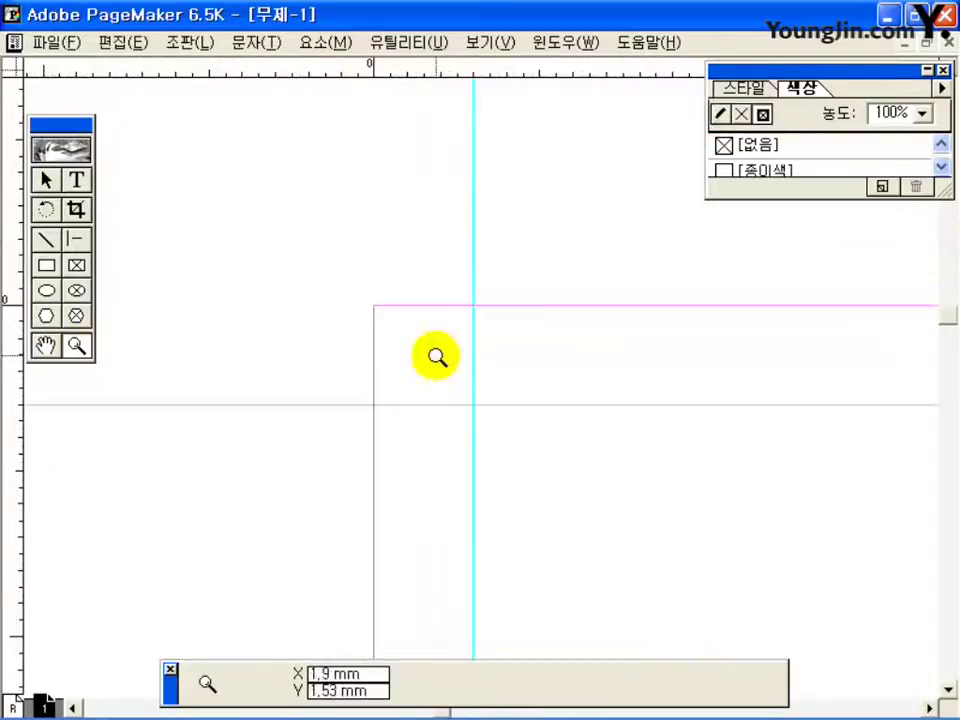
left_click(75, 242)
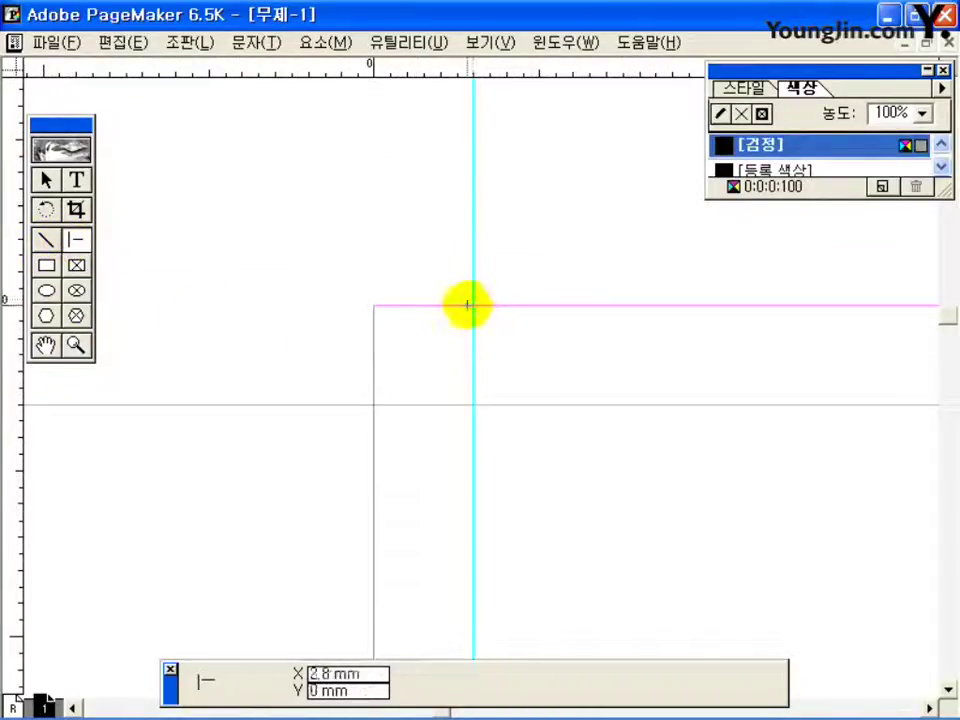
mouse_move(472, 305)
left_mouse_down()
mouse_move(476, 259)
mouse_move(468, 193)
mouse_move(452, 170)
mouse_move(453, 193)
mouse_move(450, 132)
mouse_move(453, 140)
left_mouse_up()
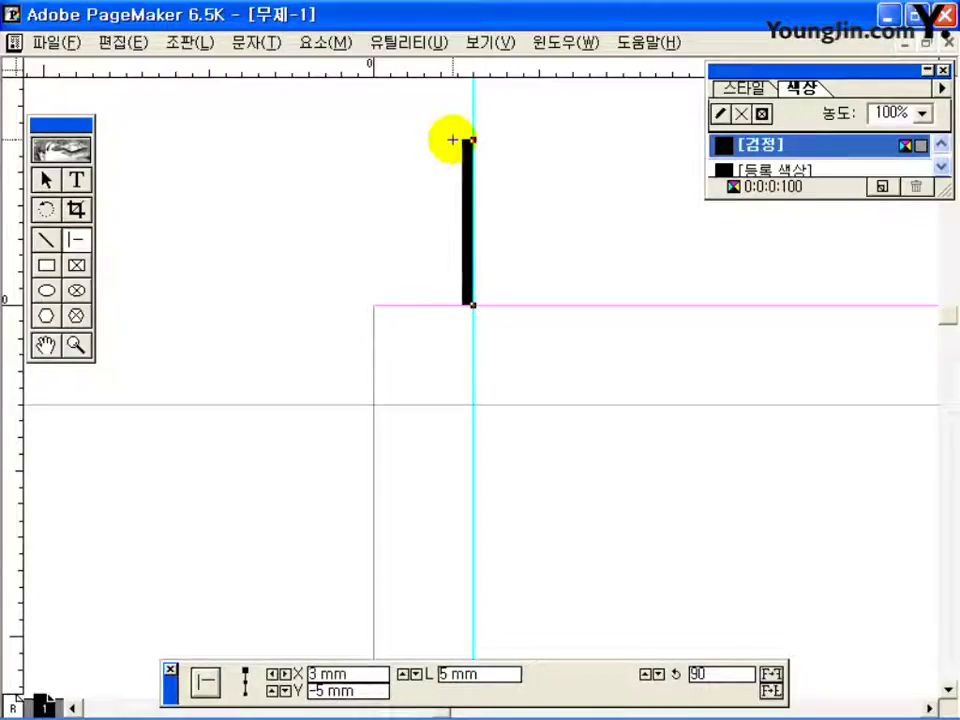
mouse_move(371, 403)
left_mouse_down()
mouse_move(237, 408)
mouse_move(209, 390)
left_mouse_up()
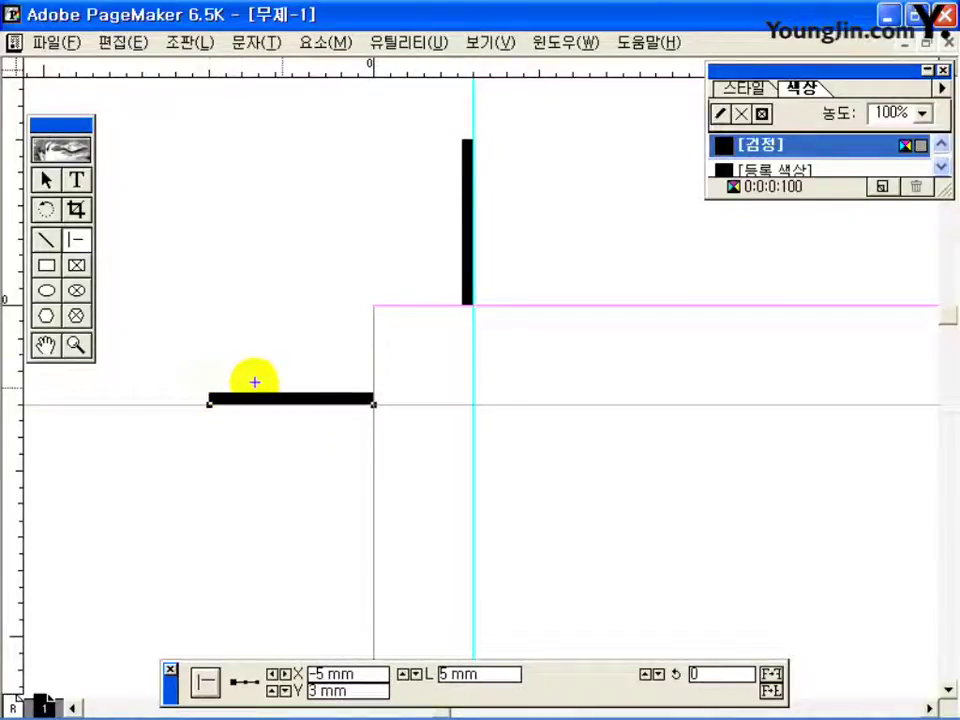
Step: Add matching 5 mm crop marks outside the other three margin corners, aligned with the guides
key("shift+F1")
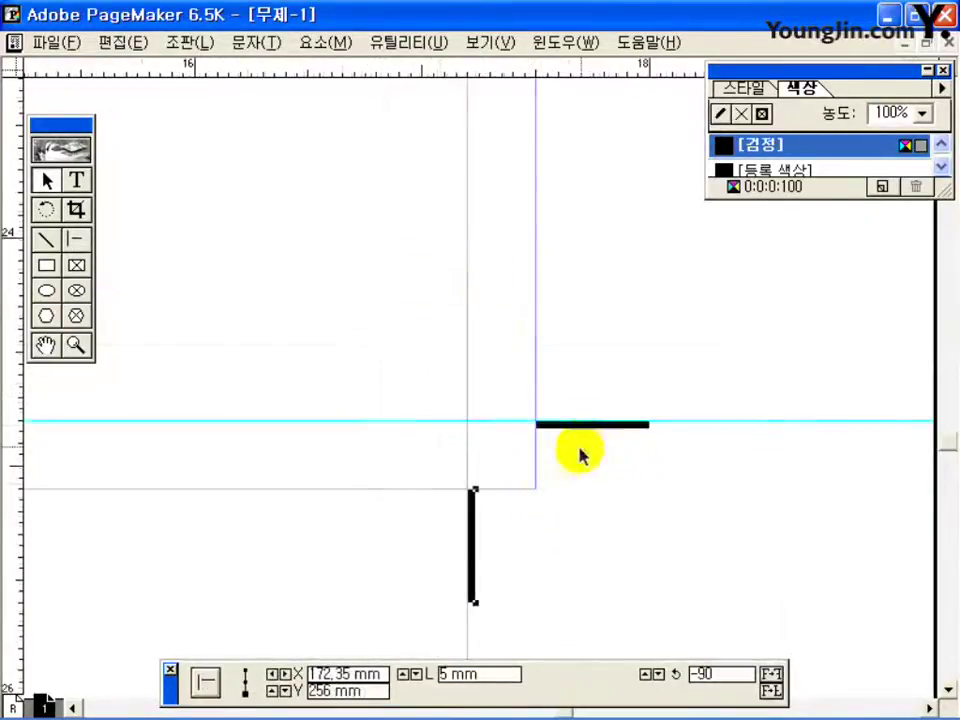
left_click(580, 425)
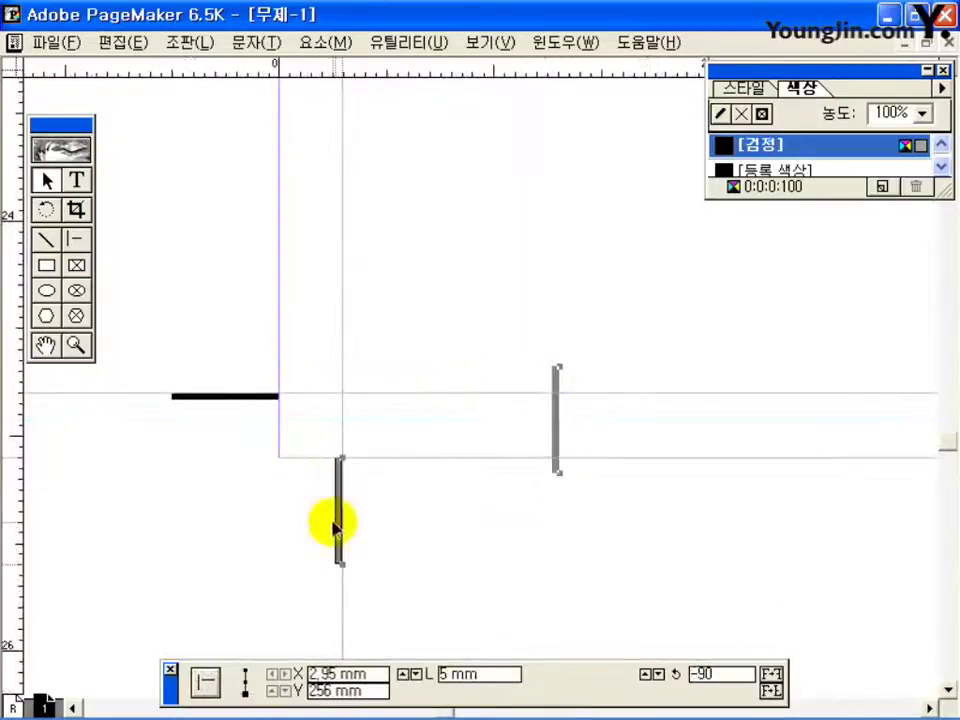
left_click(46, 345)
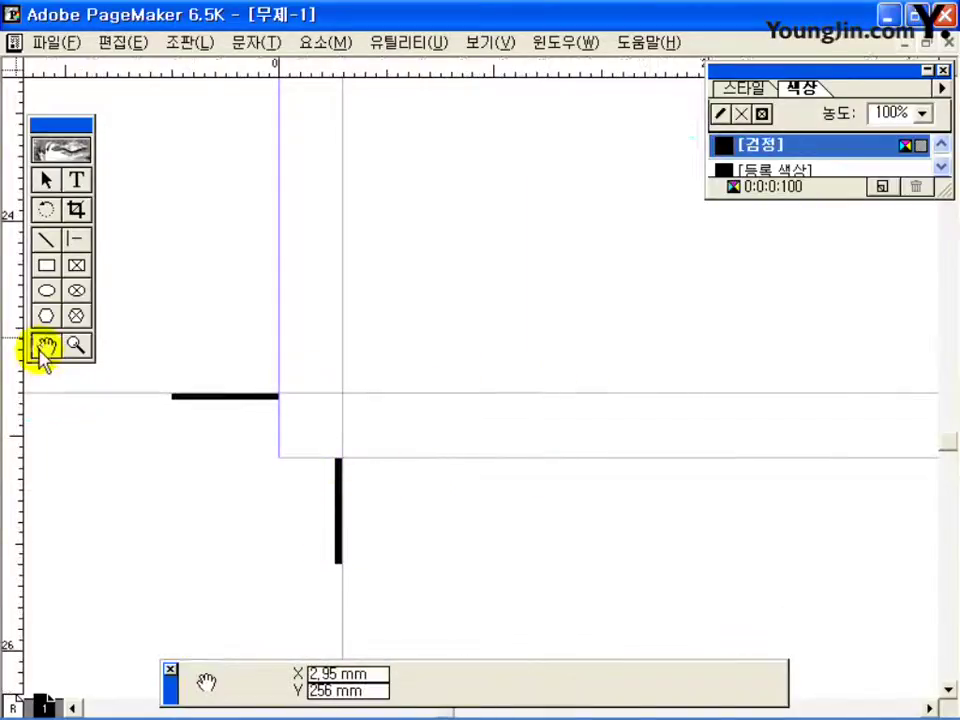
key("ctrl+0")
Step: Import 01.jpg without storing a complete copy in the publication and place it at the upper-left margin corner
left_click(57, 42)
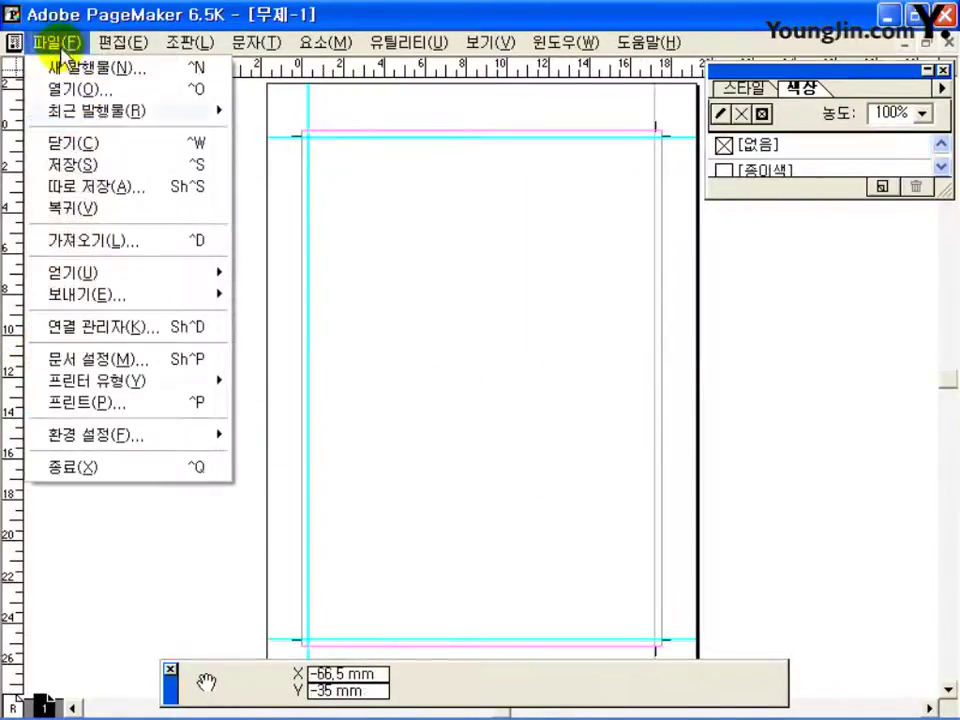
left_click(166, 257)
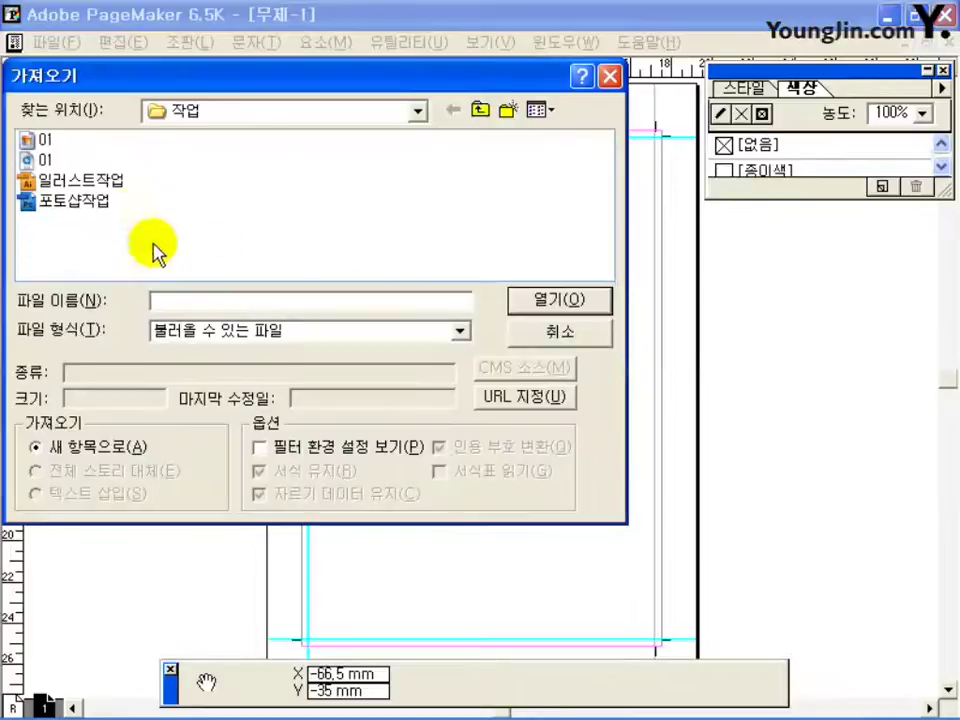
left_click(50, 140)
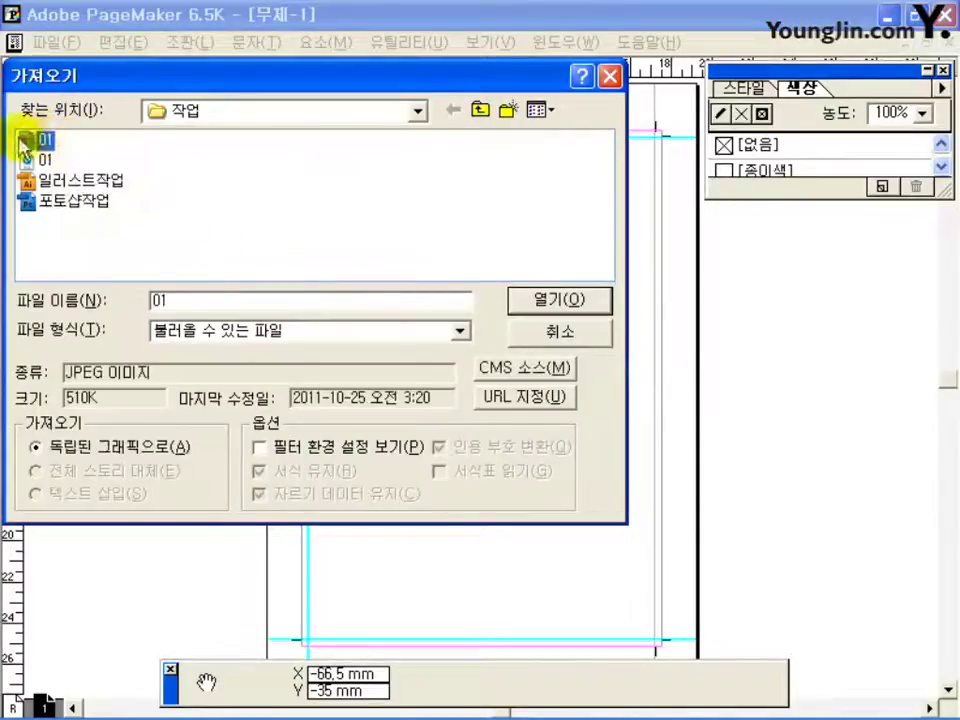
double_click(40, 140)
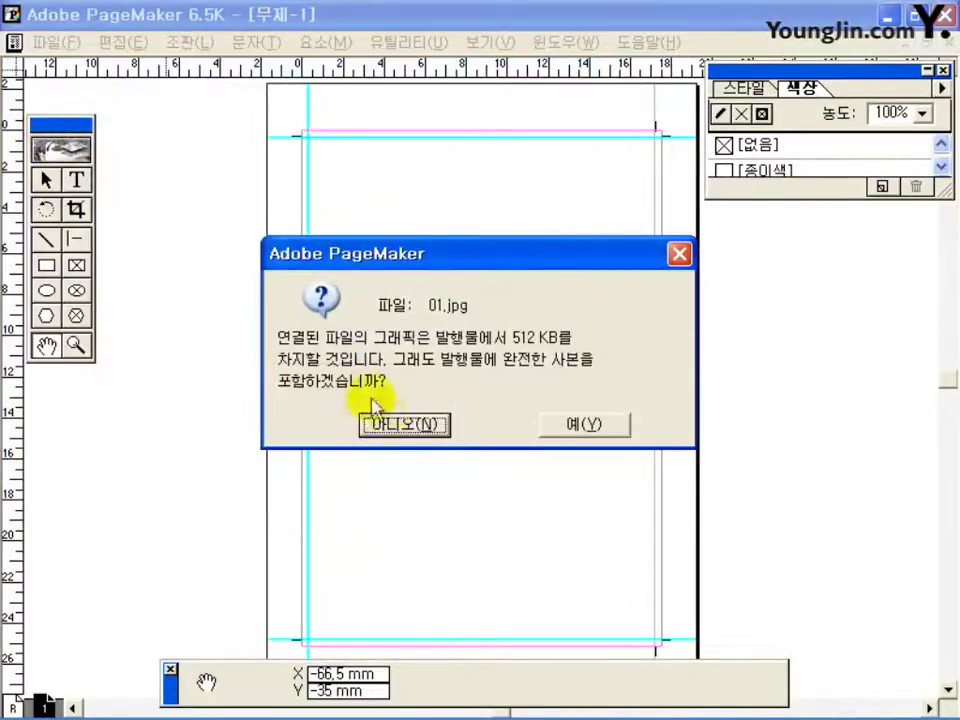
left_click(390, 426)
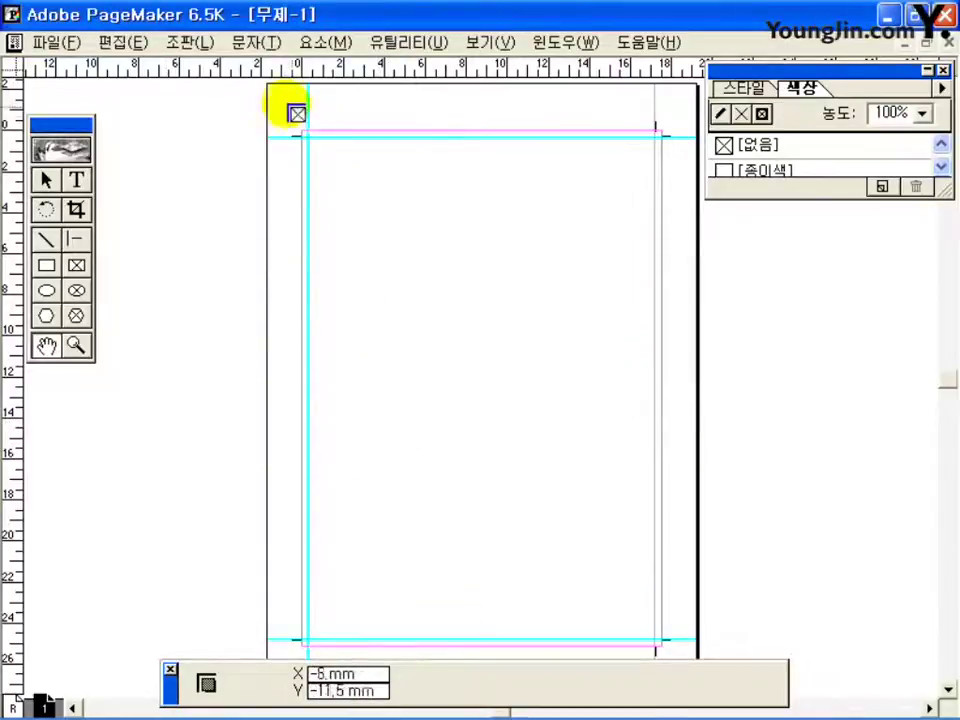
left_click(302, 131)
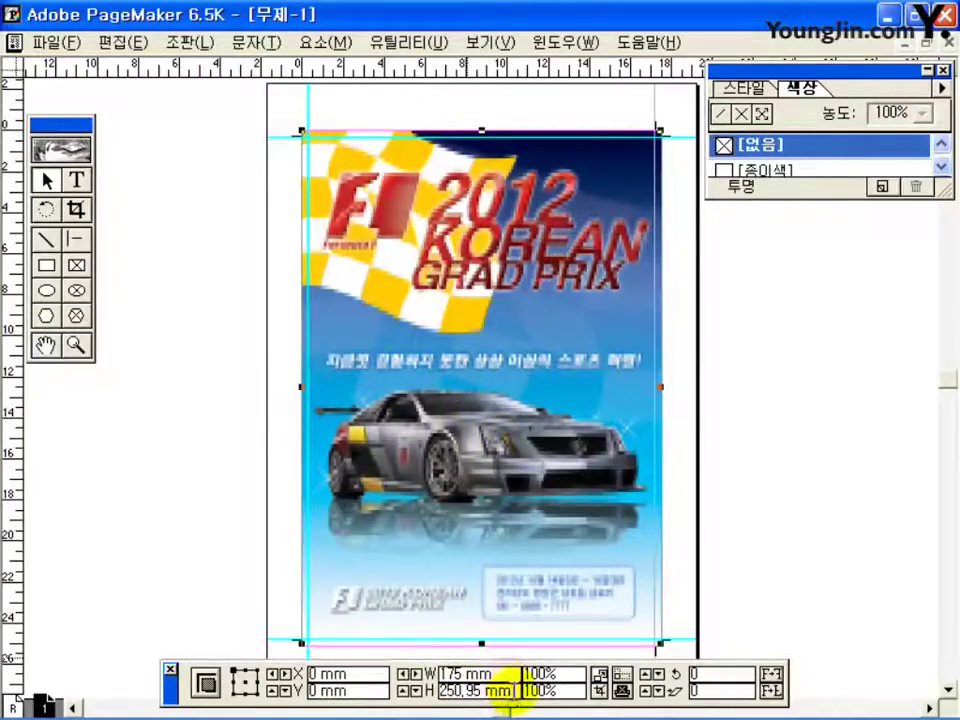
Step: Set the placed poster's height to 251 mm and switch the graphics display preference to high resolution
left_click_drag(512, 691, 440, 690)
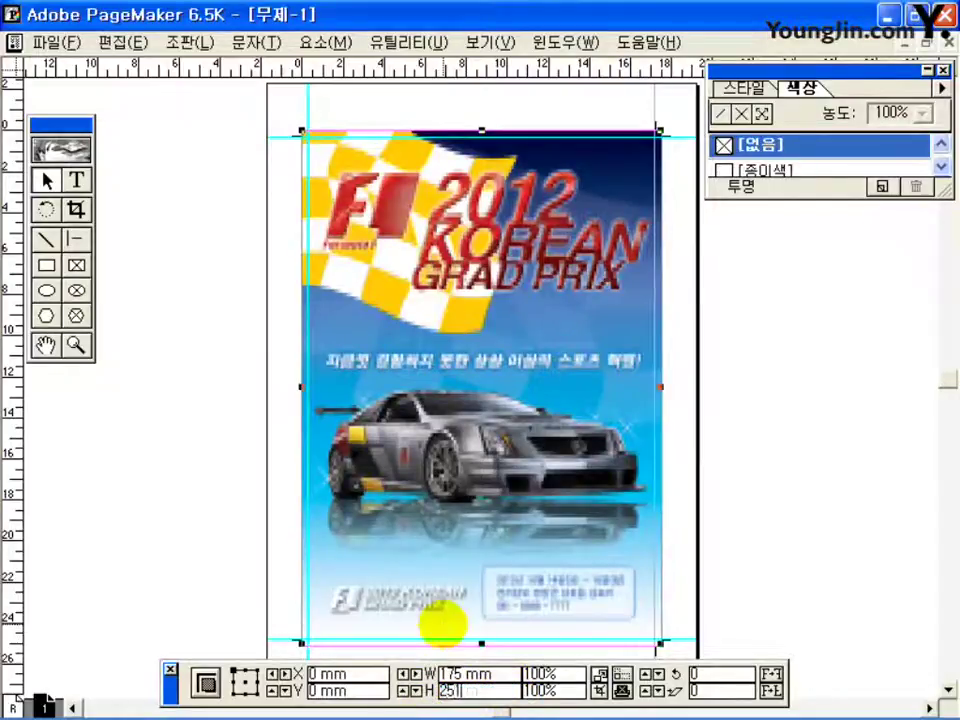
key("Return")
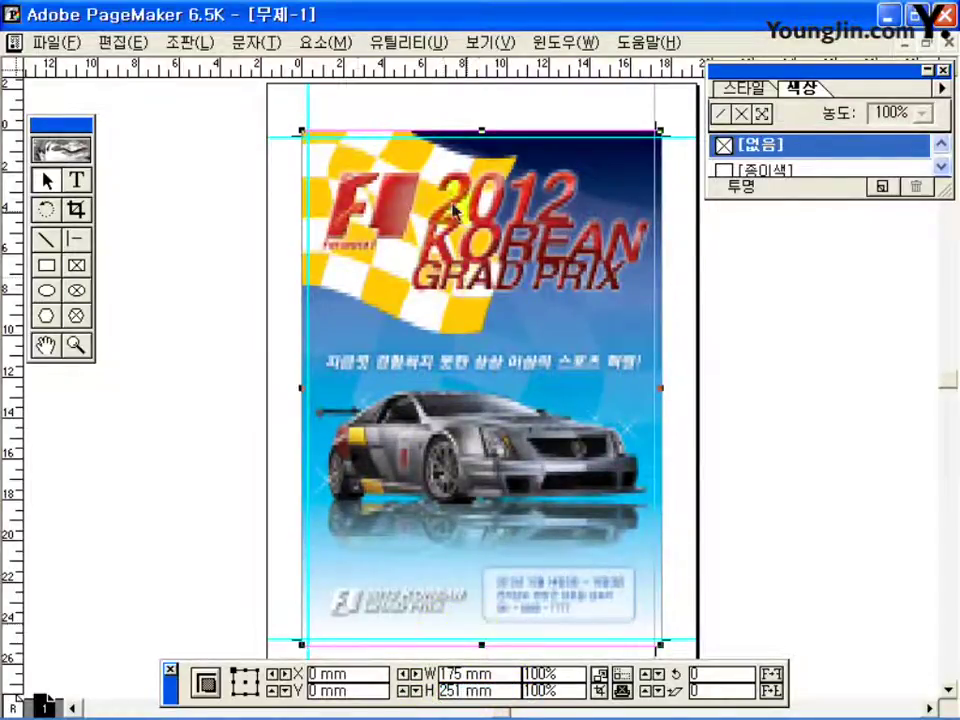
left_click(60, 42)
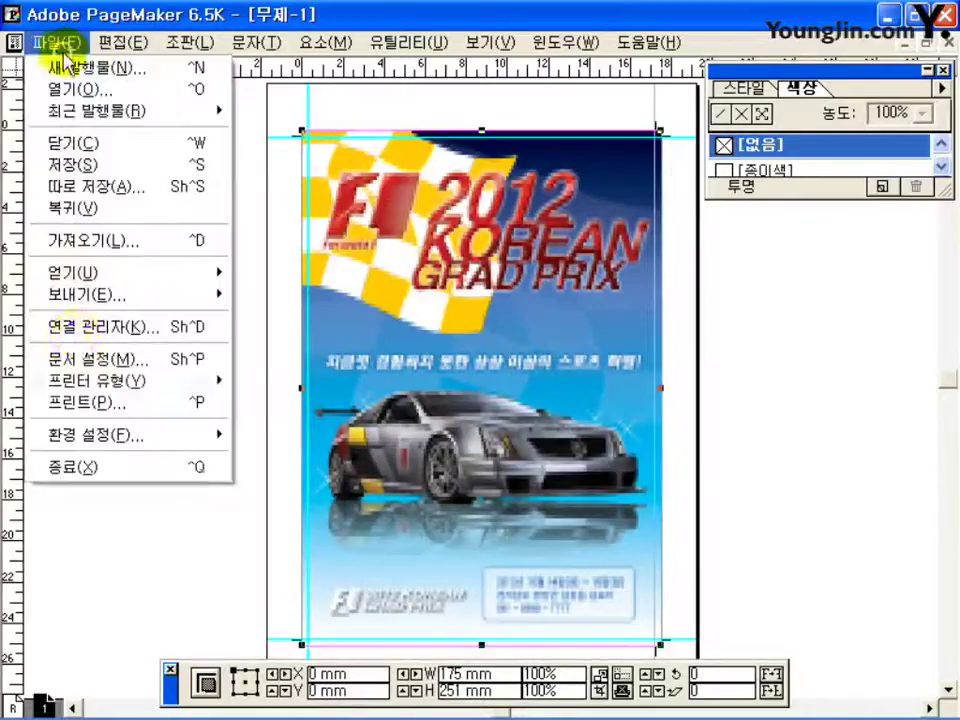
mouse_move(191, 444)
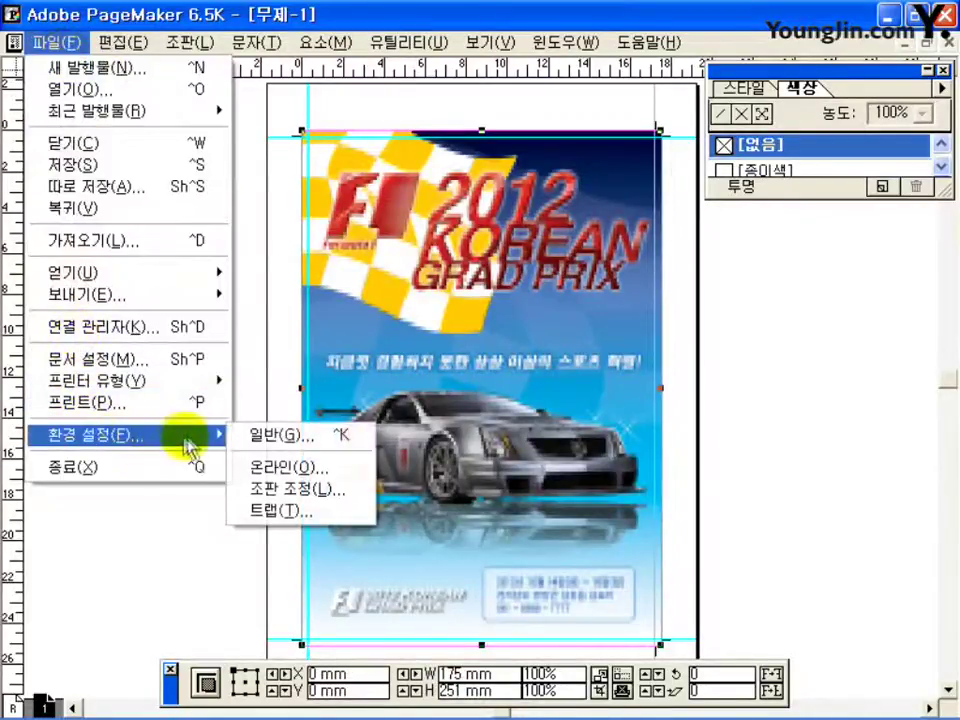
left_click(251, 438)
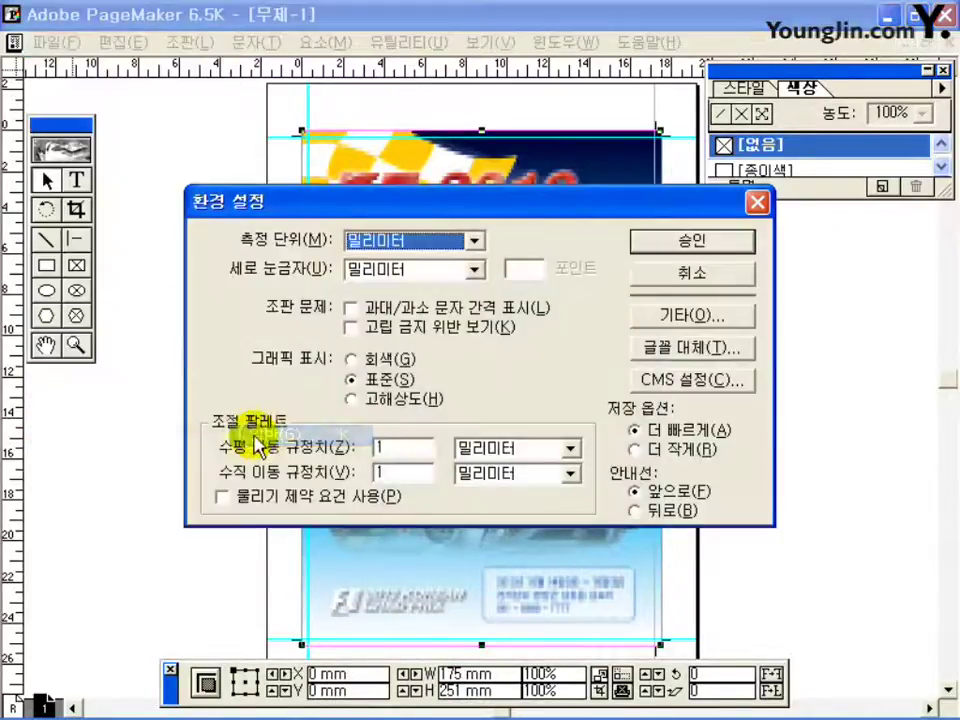
left_click(354, 401)
left_click(660, 244)
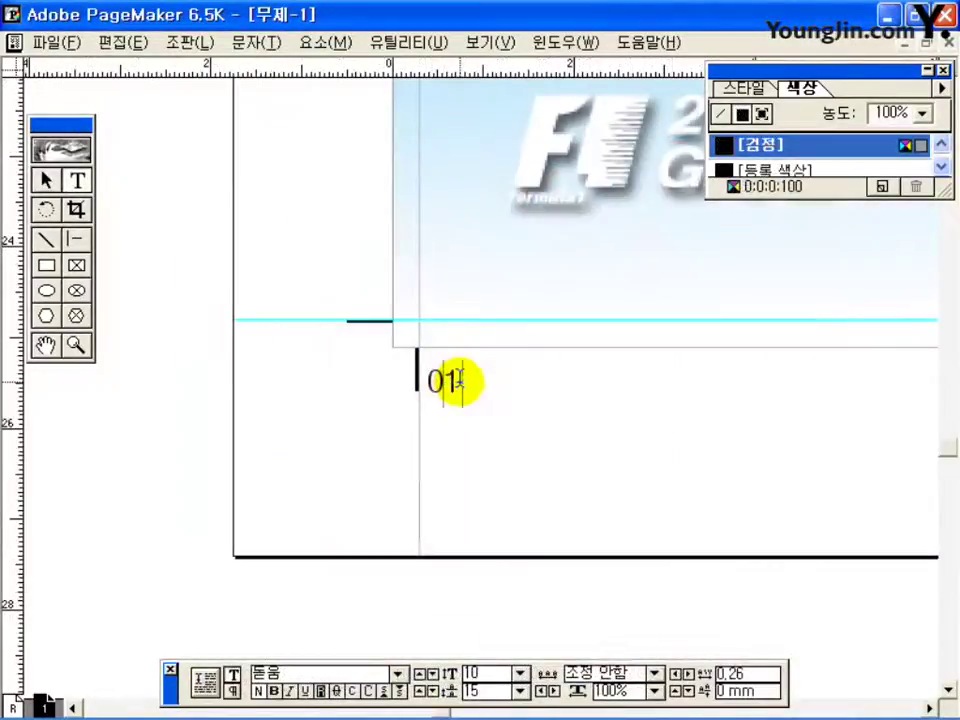
Step: Check the font and size of the 01 label beside the lower-left crop mark
left_click_drag(458, 380, 413, 381)
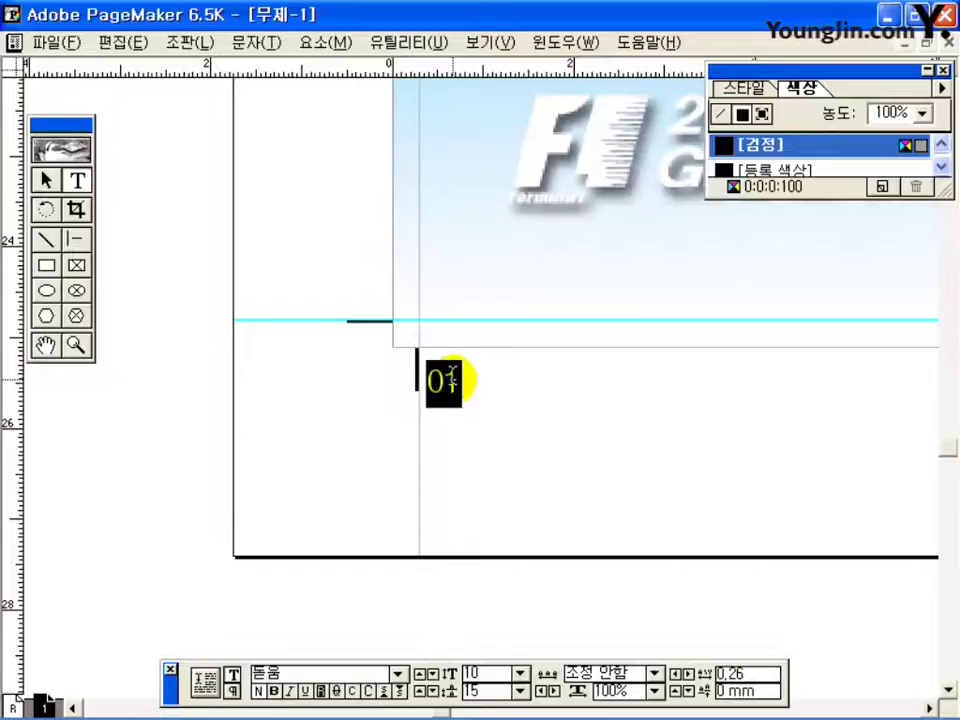
left_click(45, 345)
key("ctrl+0")
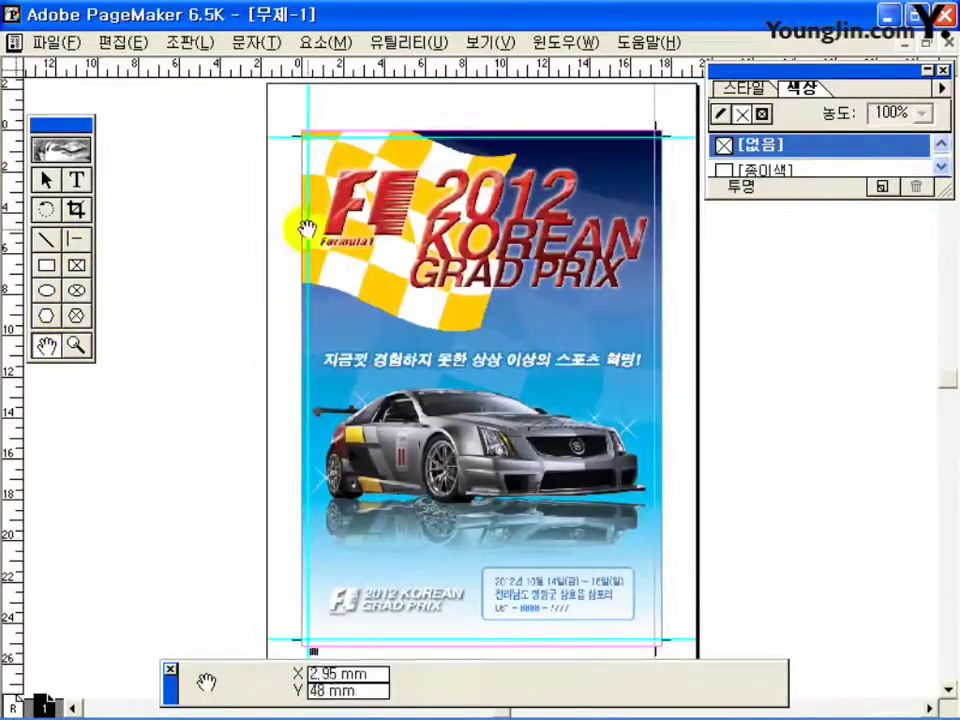
Step: Save the publication as 01 in the 작업 folder without copying additional files
left_click(52, 43)
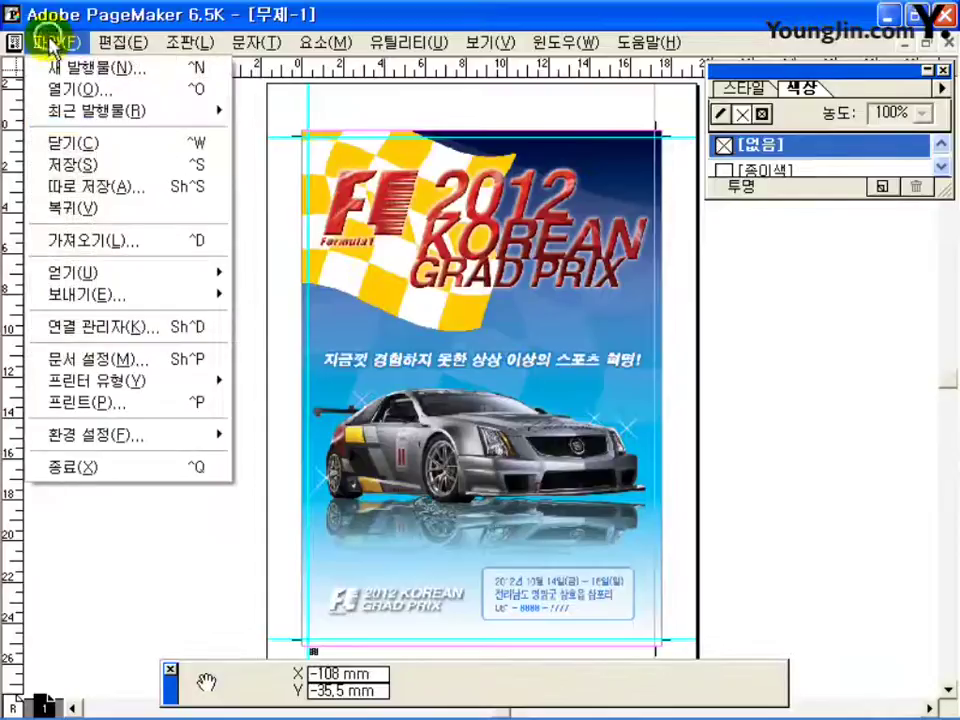
left_click(68, 186)
type("01")
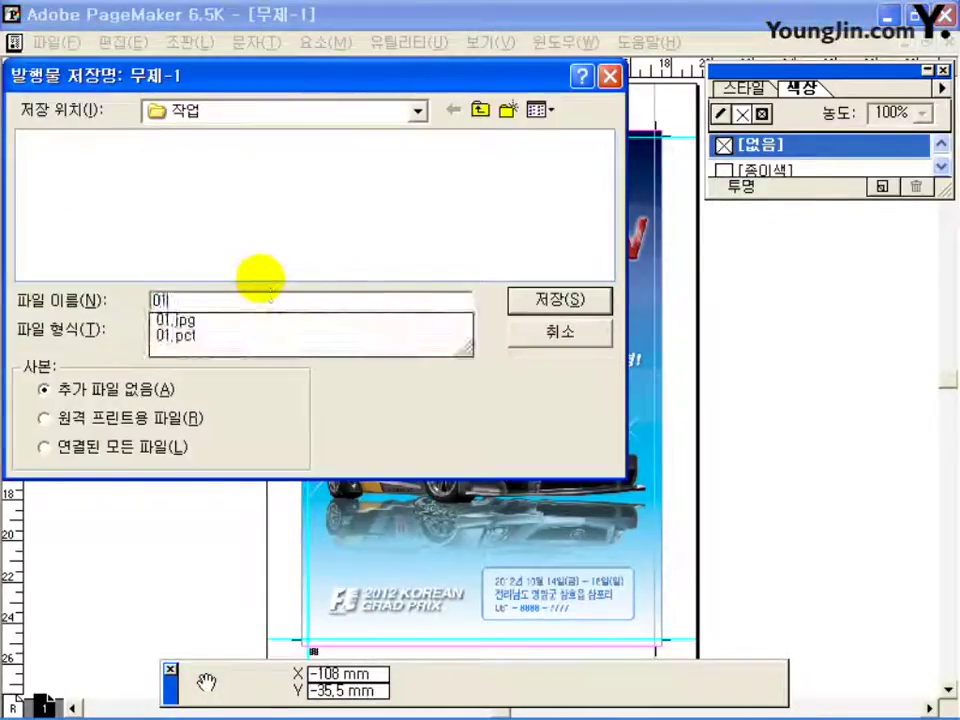
left_click(544, 304)
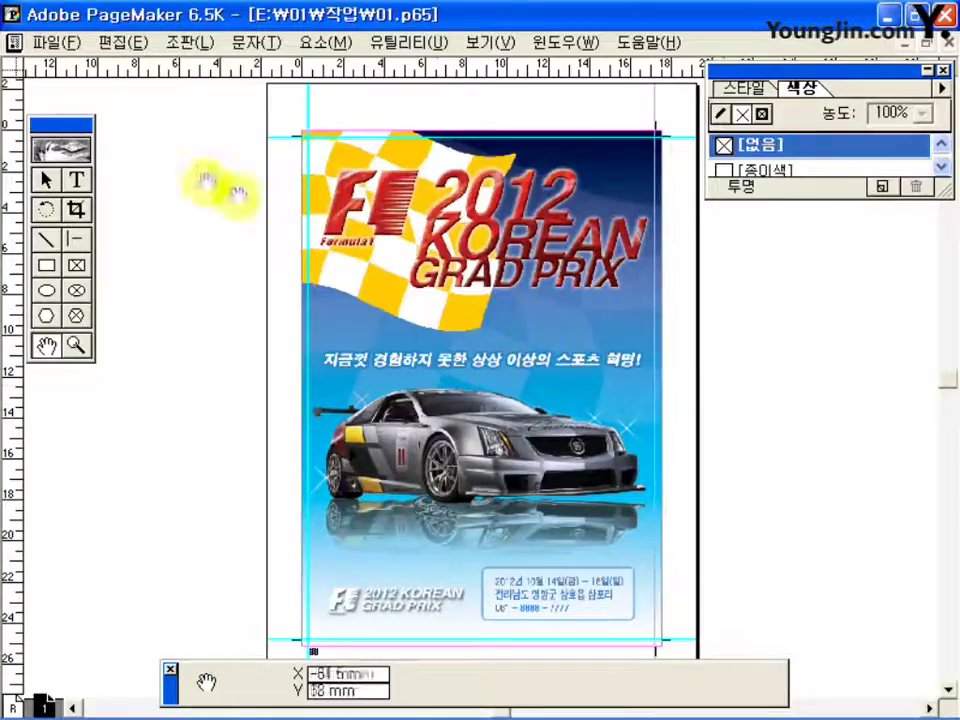
left_click(57, 42)
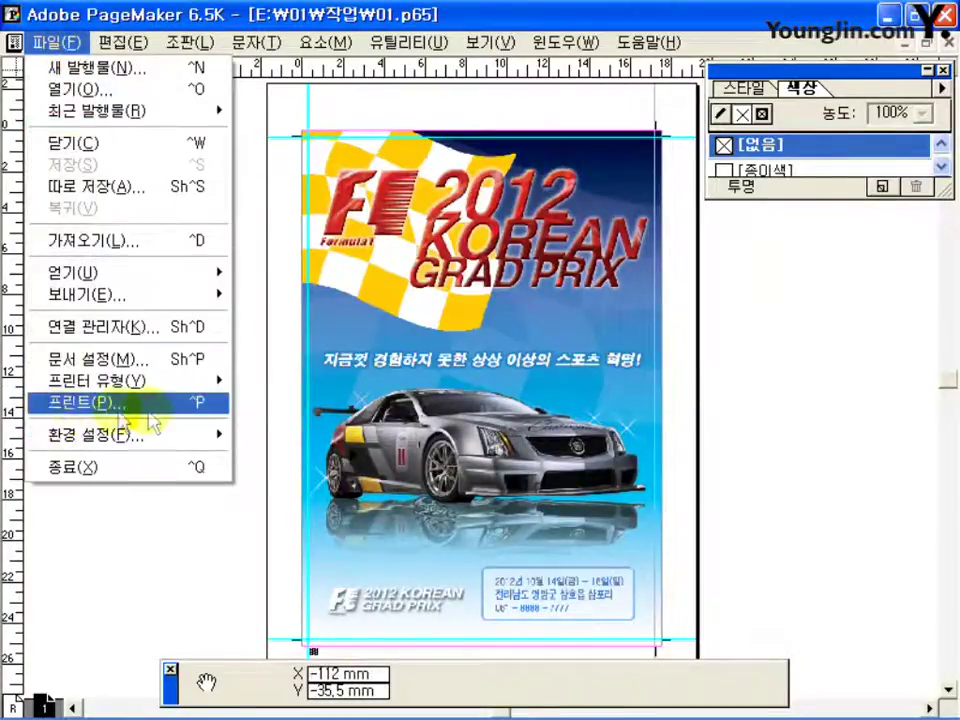
left_click(707, 415)
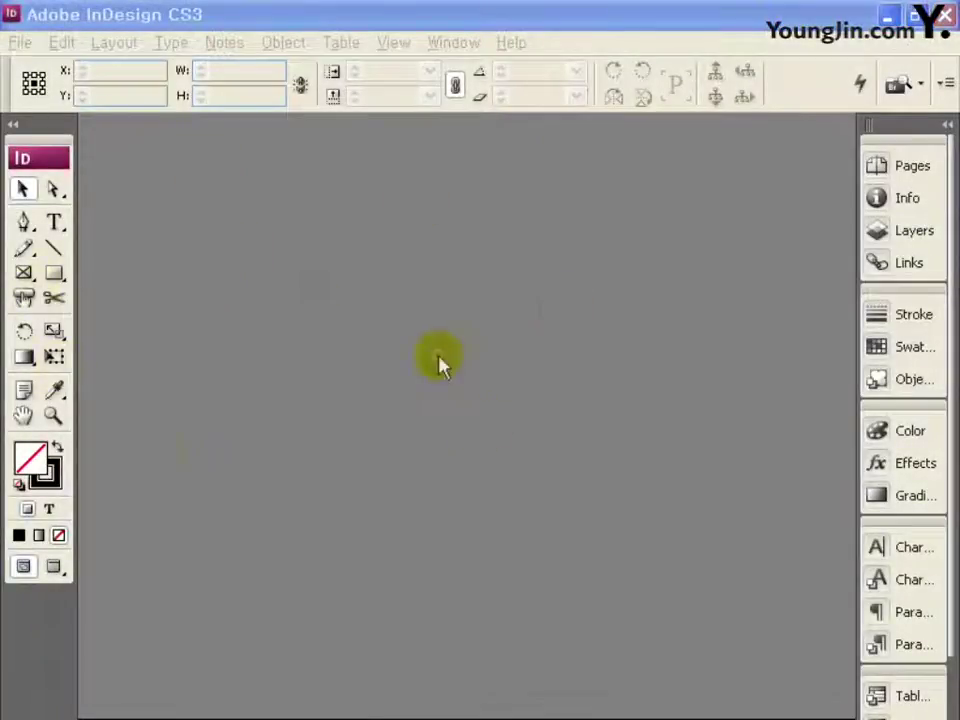
Step: In InDesign, start a new one-page document with facing pages turned off and the page size A4
key("ctrl+n")
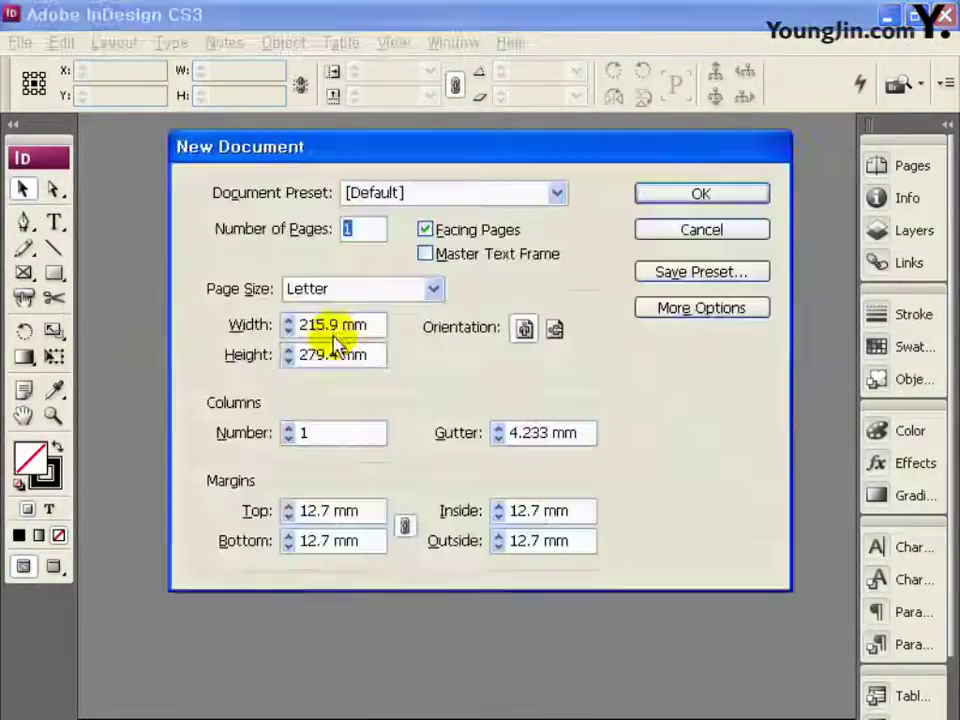
left_click(440, 230)
left_click(437, 288)
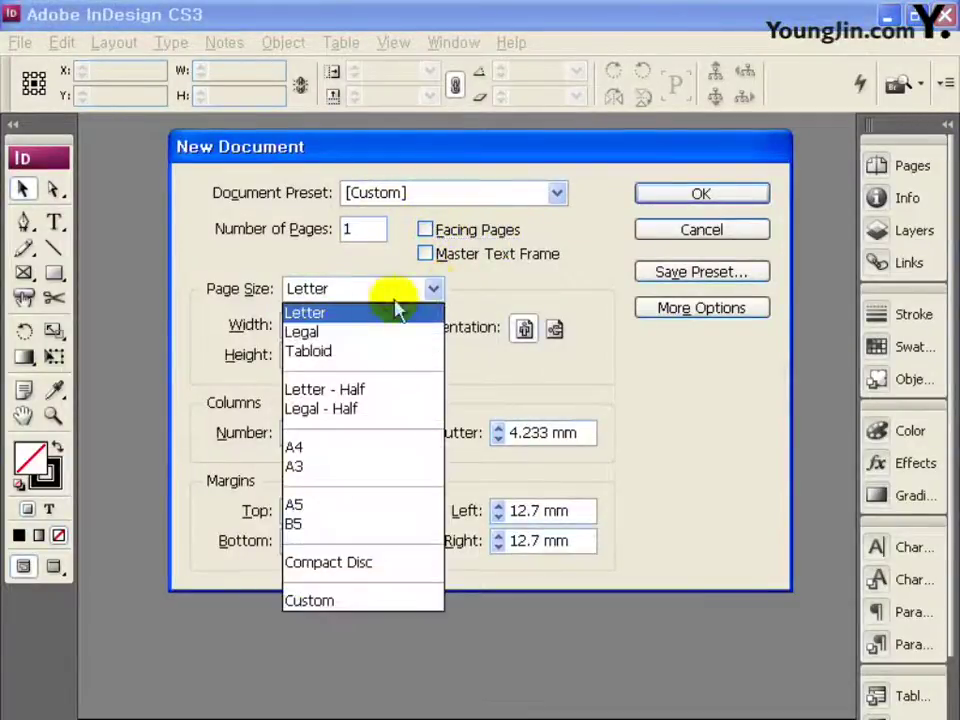
left_click(336, 450)
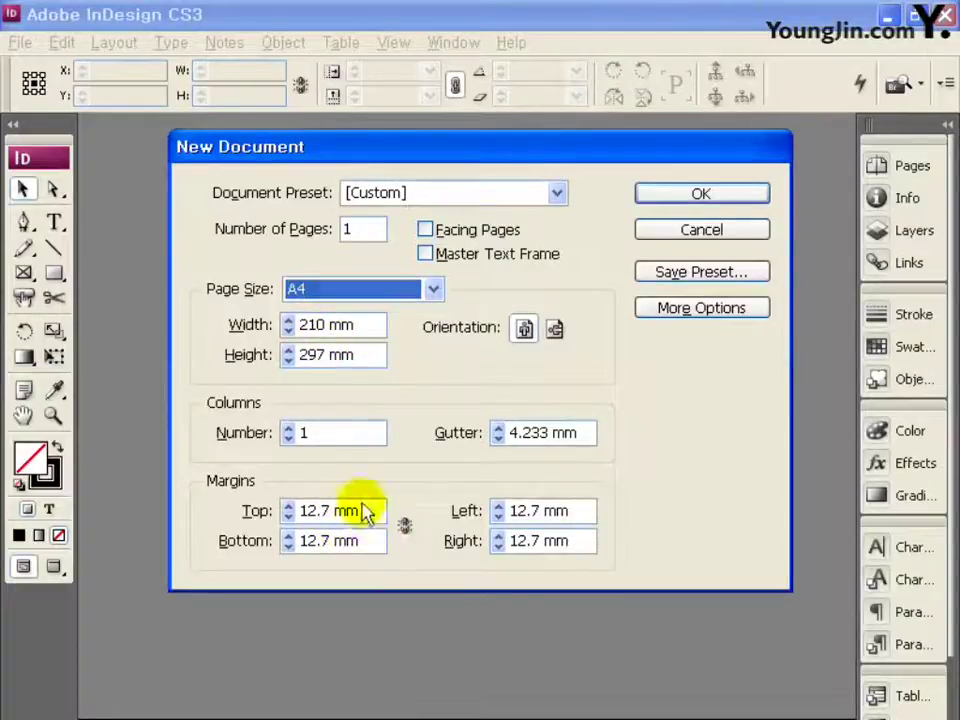
Step: Set the new document's top and bottom margins to 23 mm and left and right margins to 17.5 mm, and create it
left_click_drag(364, 510, 268, 508)
type("23")
key("Tab")
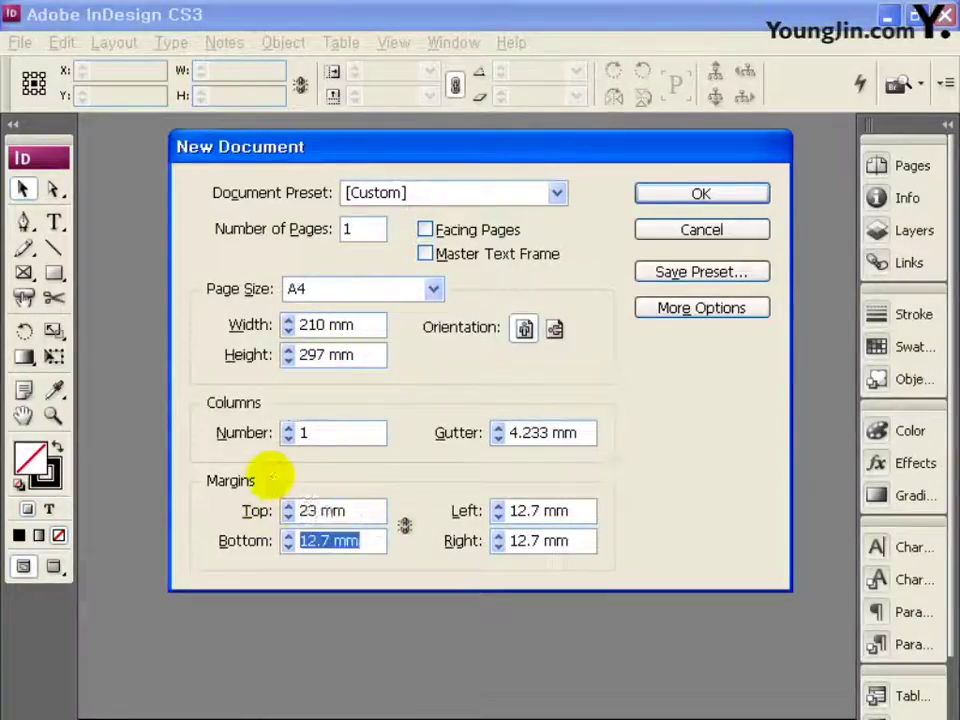
type("23")
key("Tab")
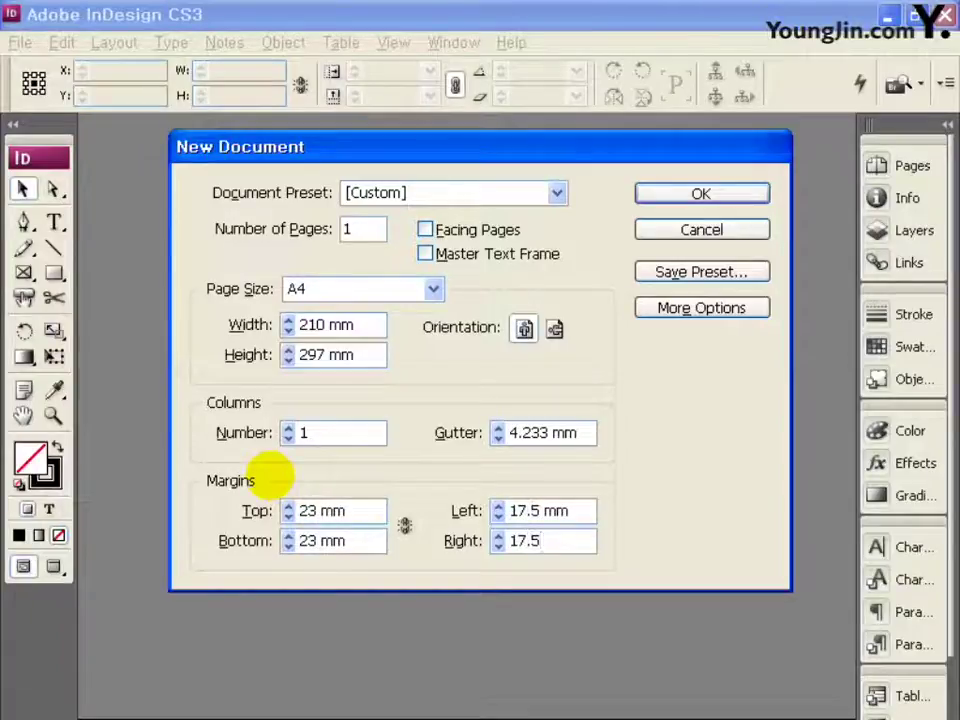
left_click(666, 193)
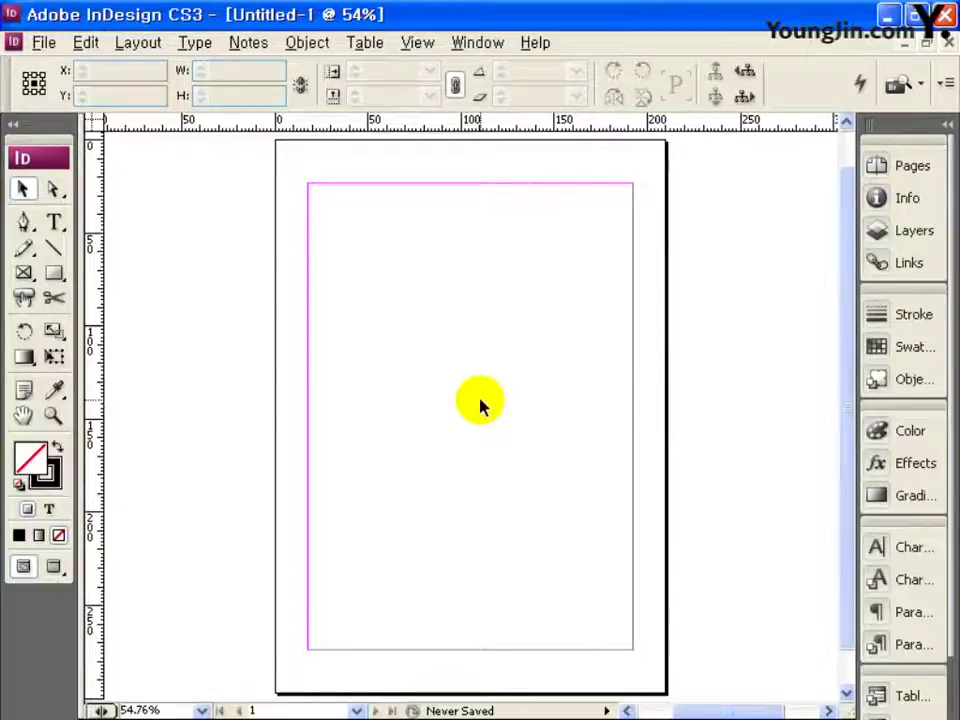
Step: Move the pair of 5 mm crop marks outside the lower-left margin corner and align them with the 3 mm guides
key("ctrl+equal")
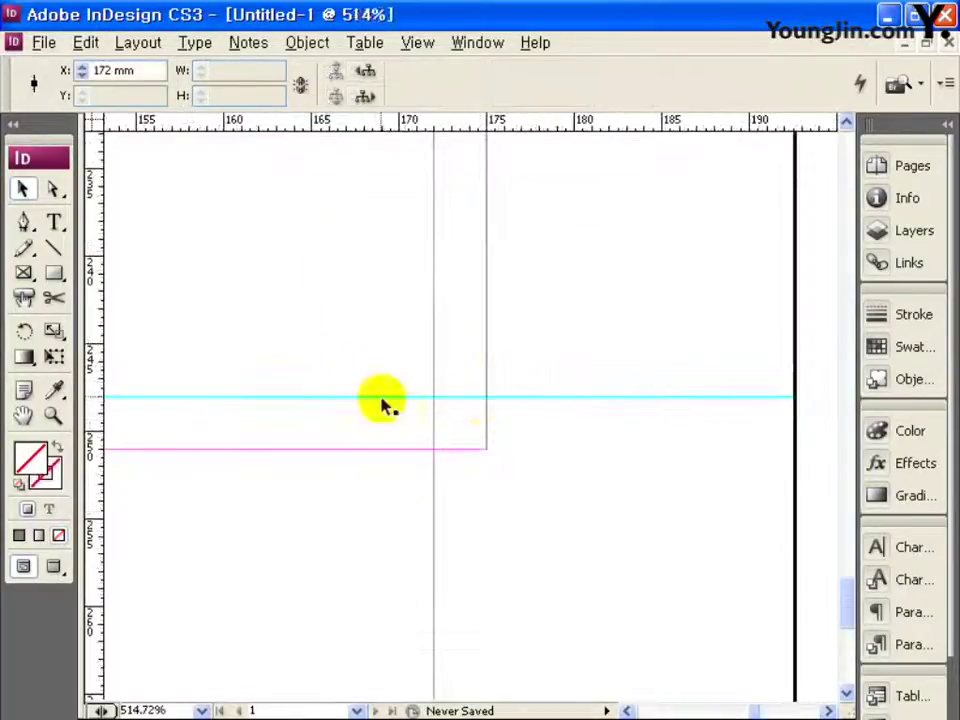
double_click(28, 418)
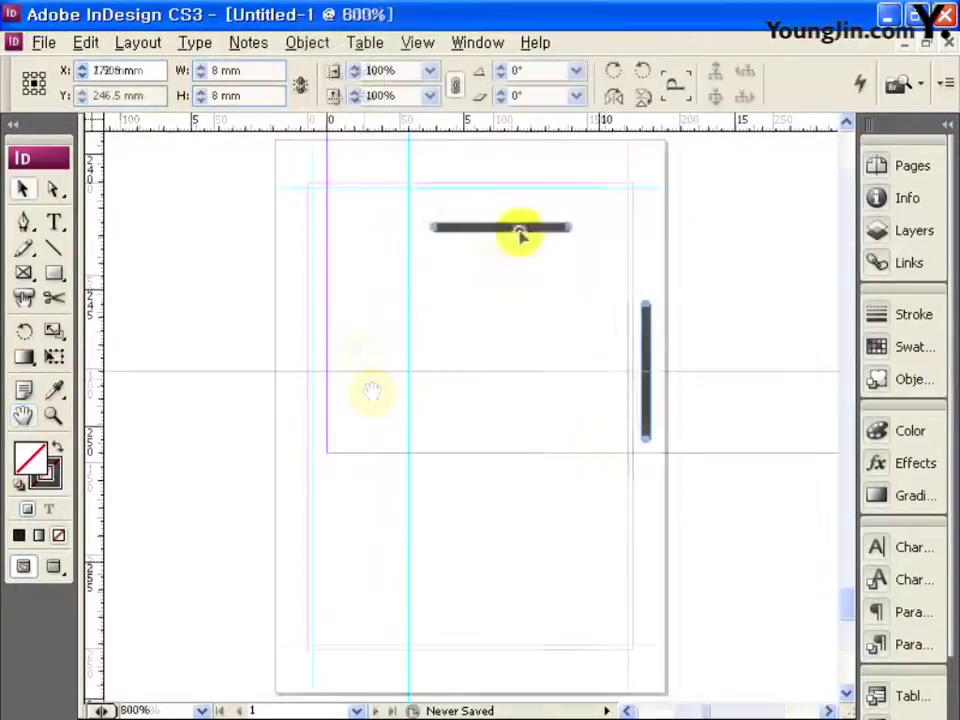
left_click_drag(518, 231, 285, 388)
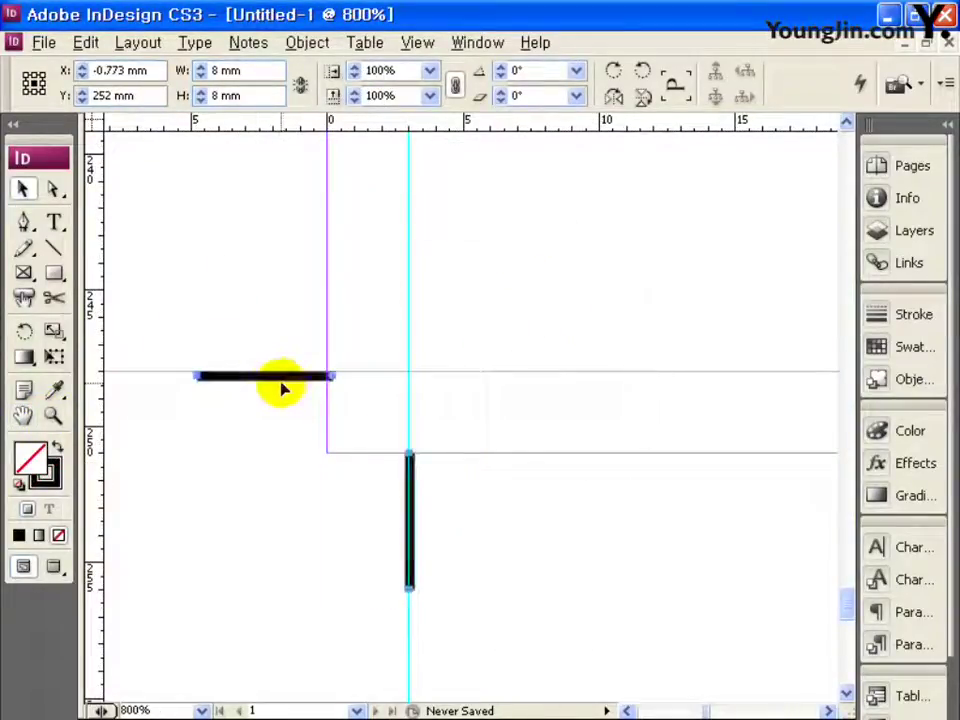
left_click_drag(407, 483, 405, 490)
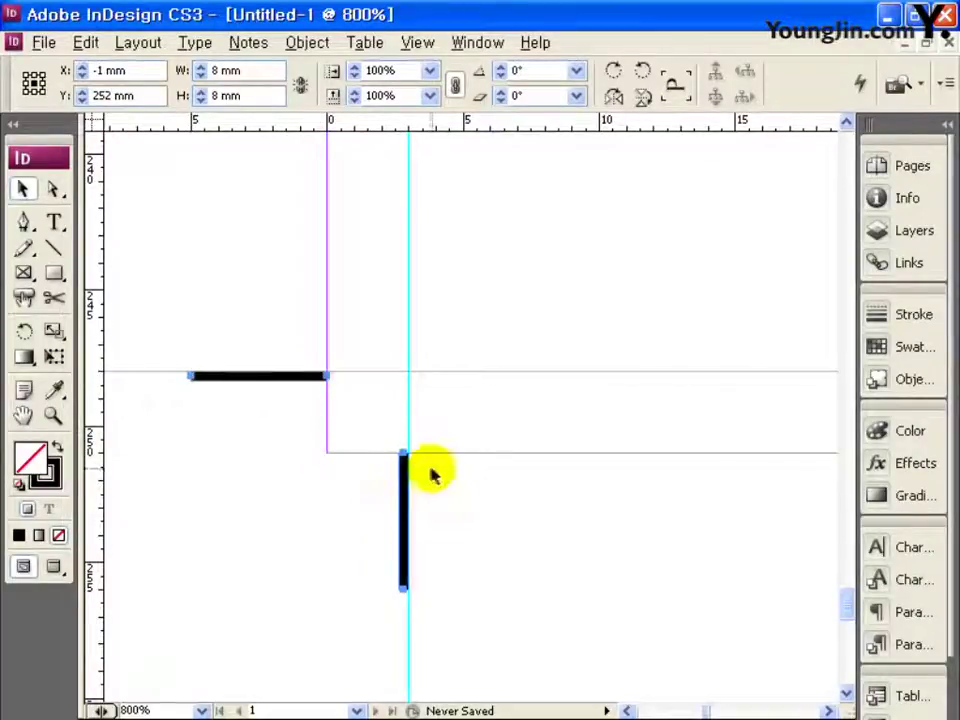
double_click(23, 415)
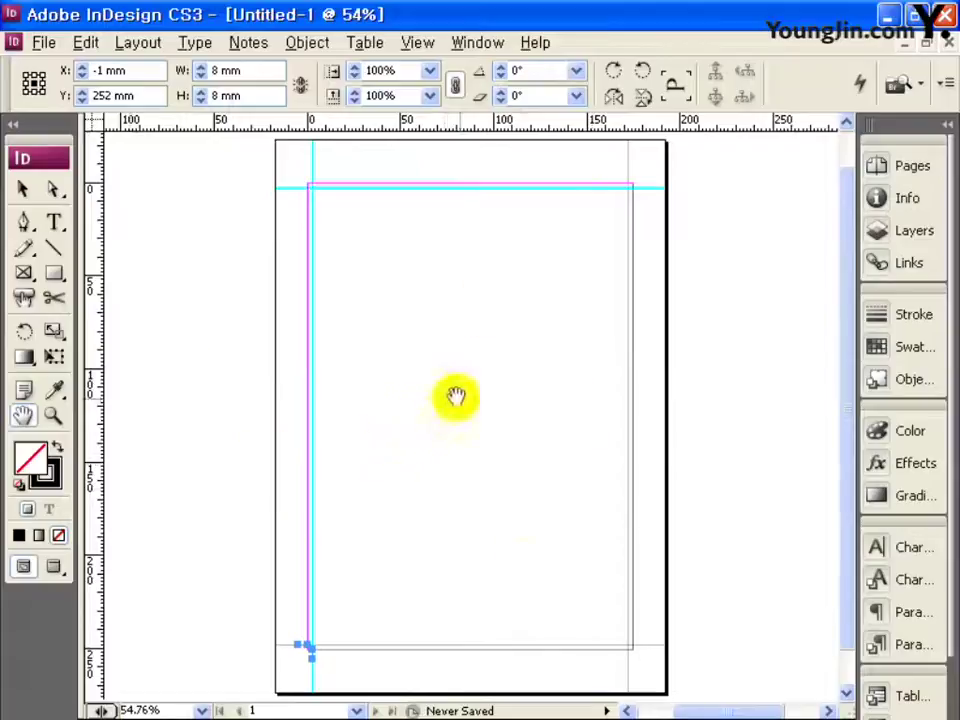
left_click(23, 189)
left_click(455, 340)
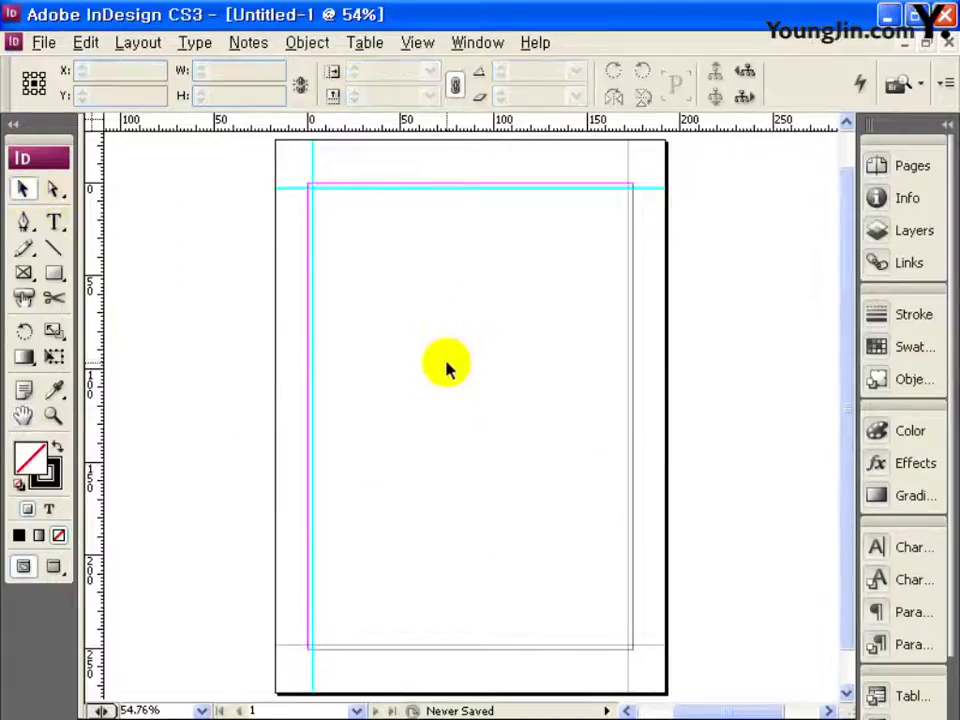
Step: Place the poster image 01 at the upper-left margin corner and set its size to 175 × 251 mm
key("ctrl+d")
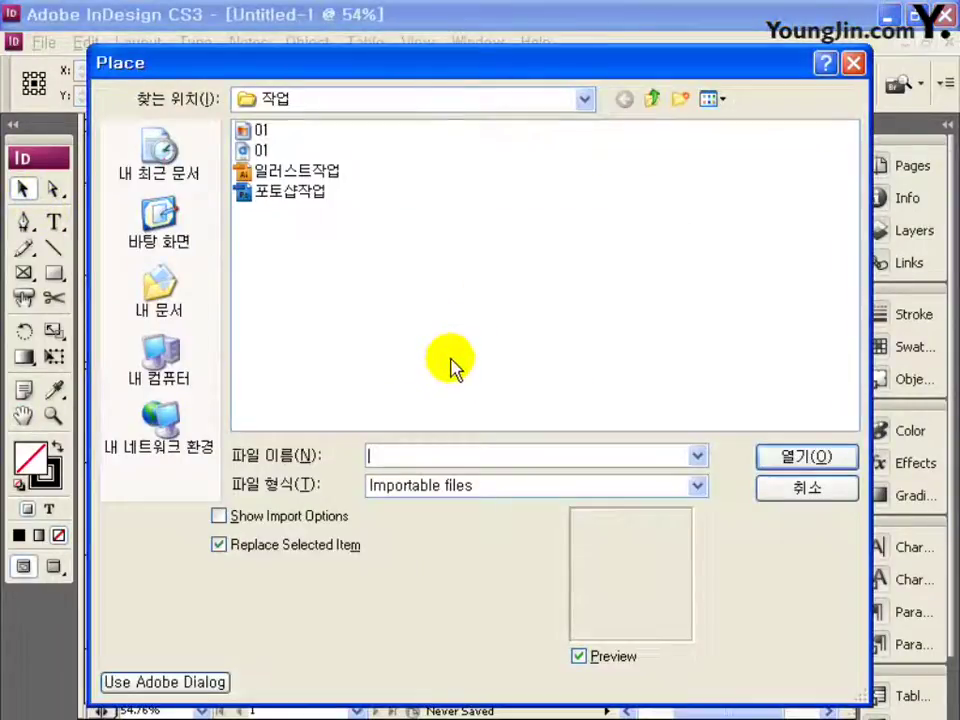
double_click(255, 138)
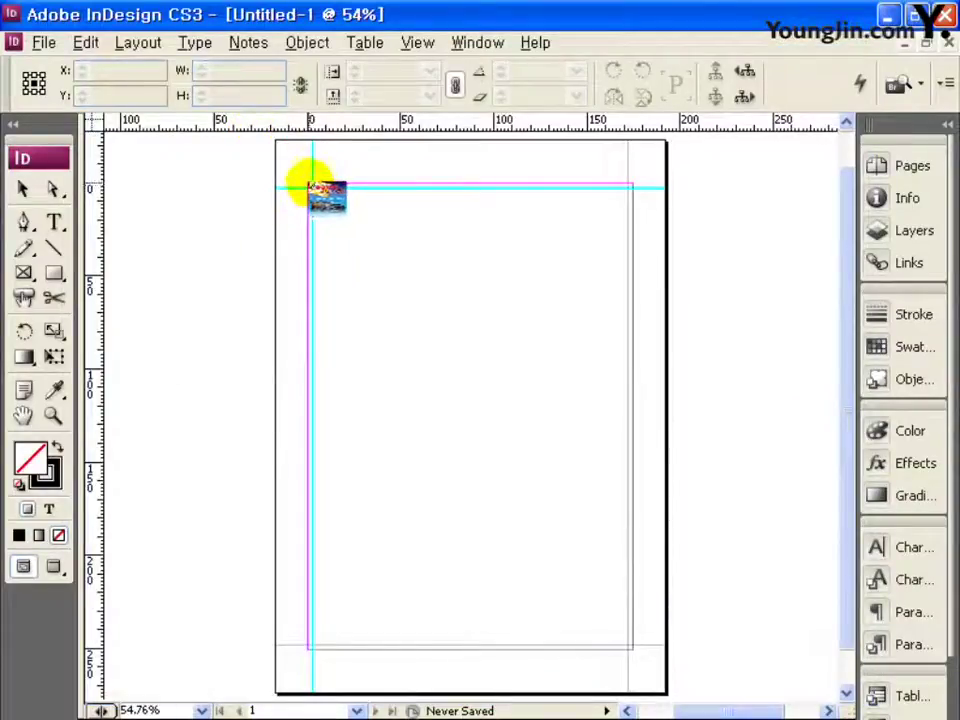
left_click(308, 186)
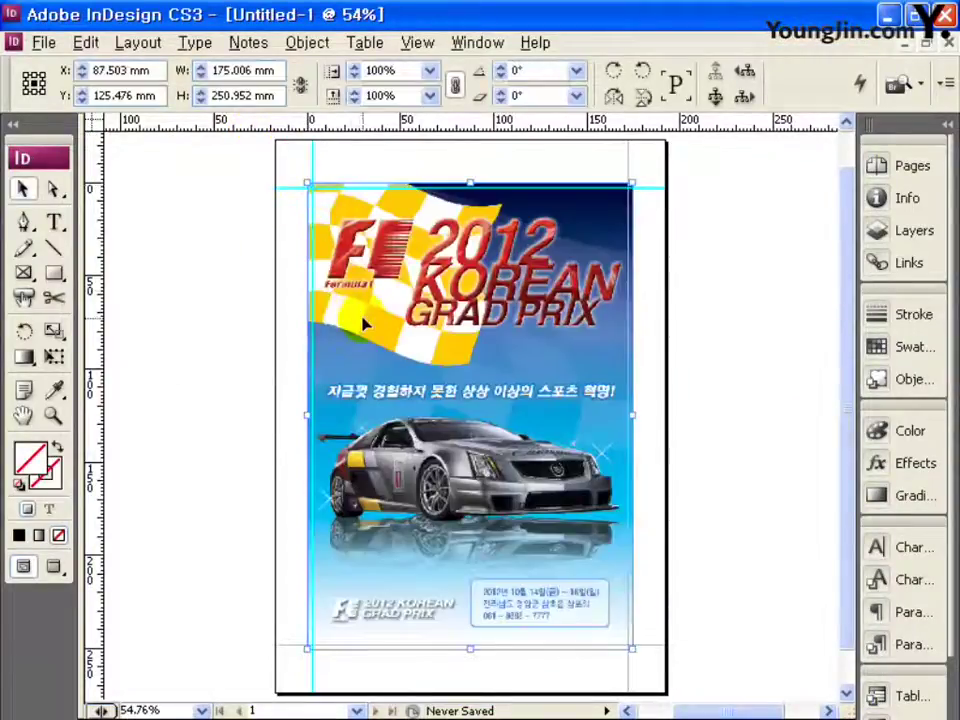
triple_click(277, 72)
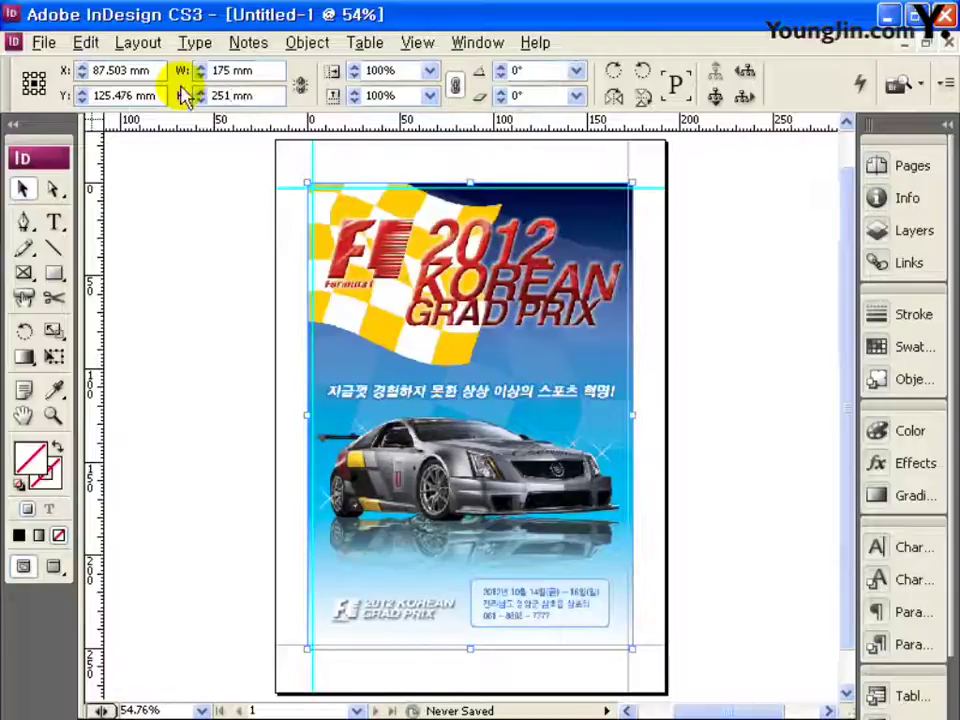
Step: Set the placed poster's display performance to High Quality Display
right_click(476, 381)
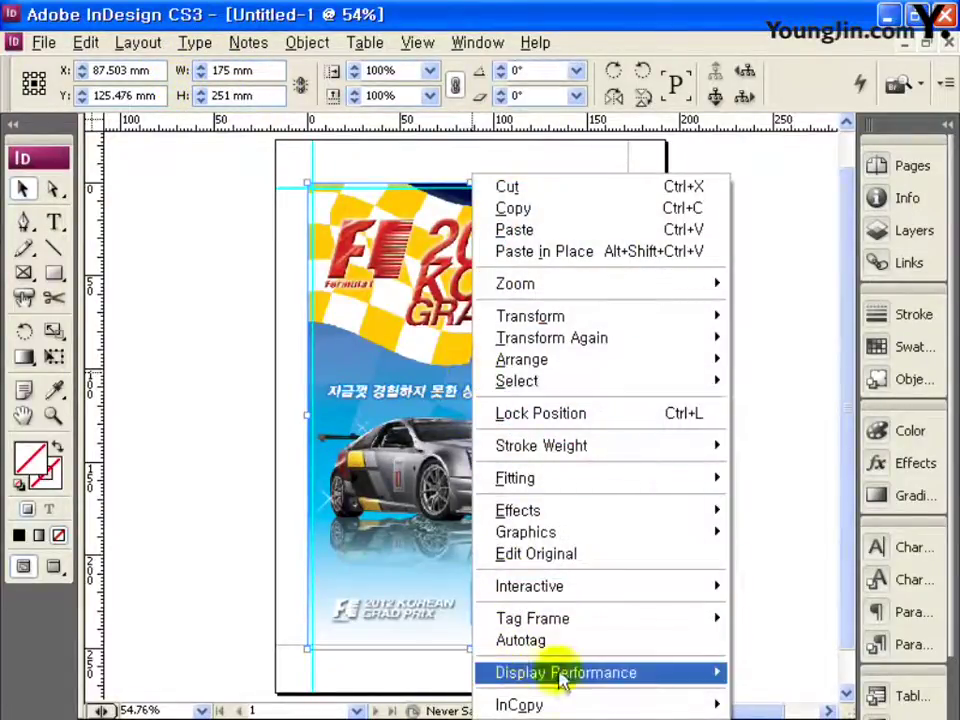
mouse_move(580, 684)
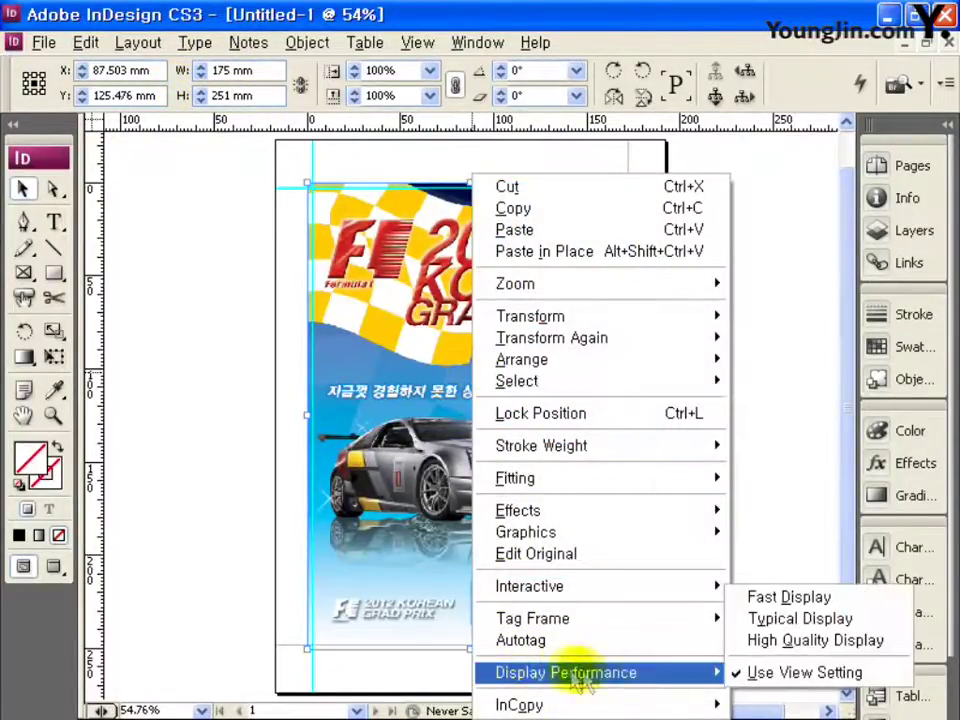
left_click(800, 642)
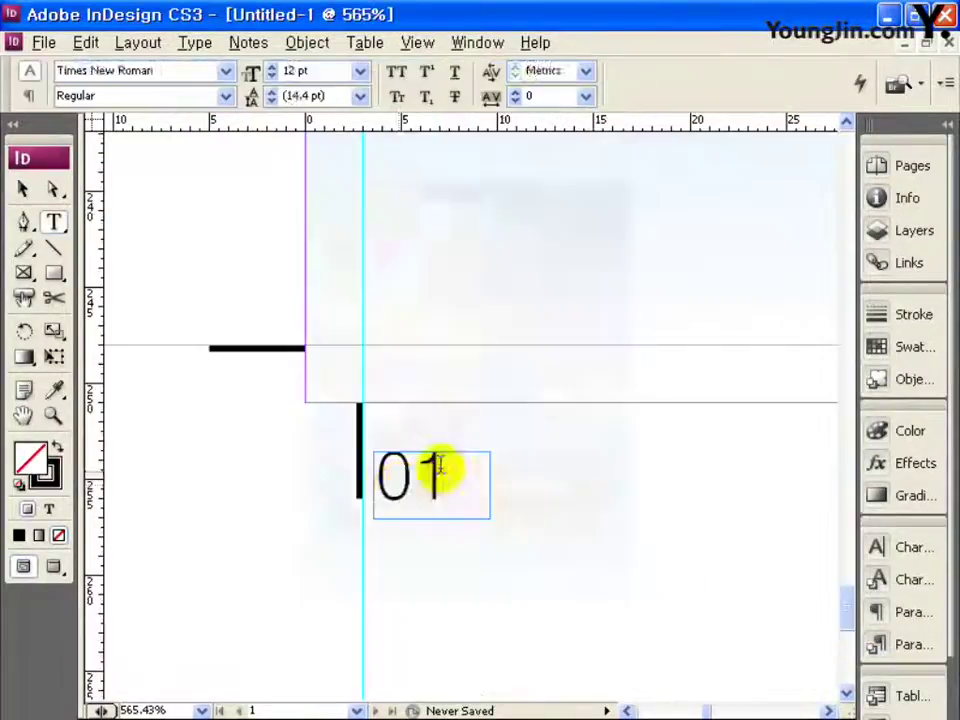
Step: Format the 01 label beside the lower-left crop mark in Dotum at 10 pt
left_click(396, 472)
left_click(445, 487)
double_click(445, 487)
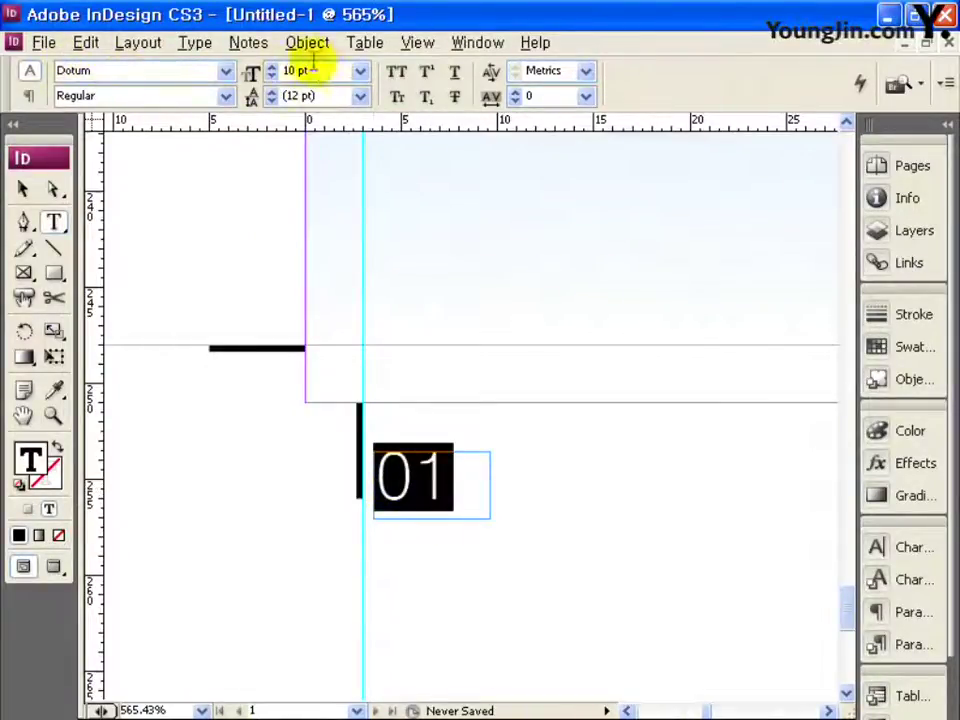
double_click(23, 415)
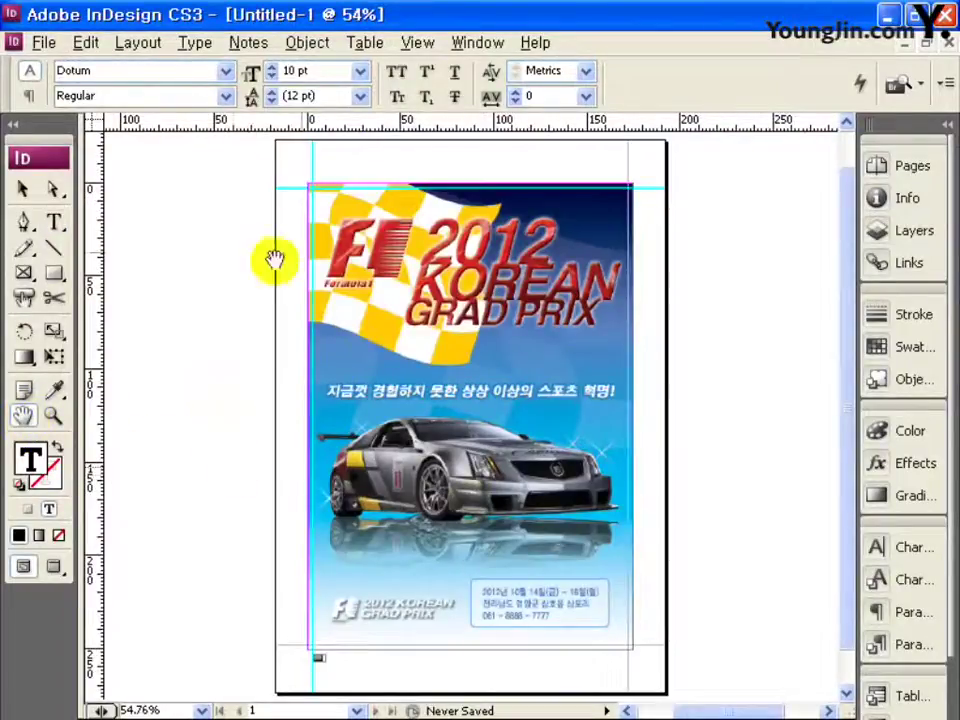
Step: Save the layout as an InDesign CS3 document named 01 in the 작업 folder
key("ctrl+s")
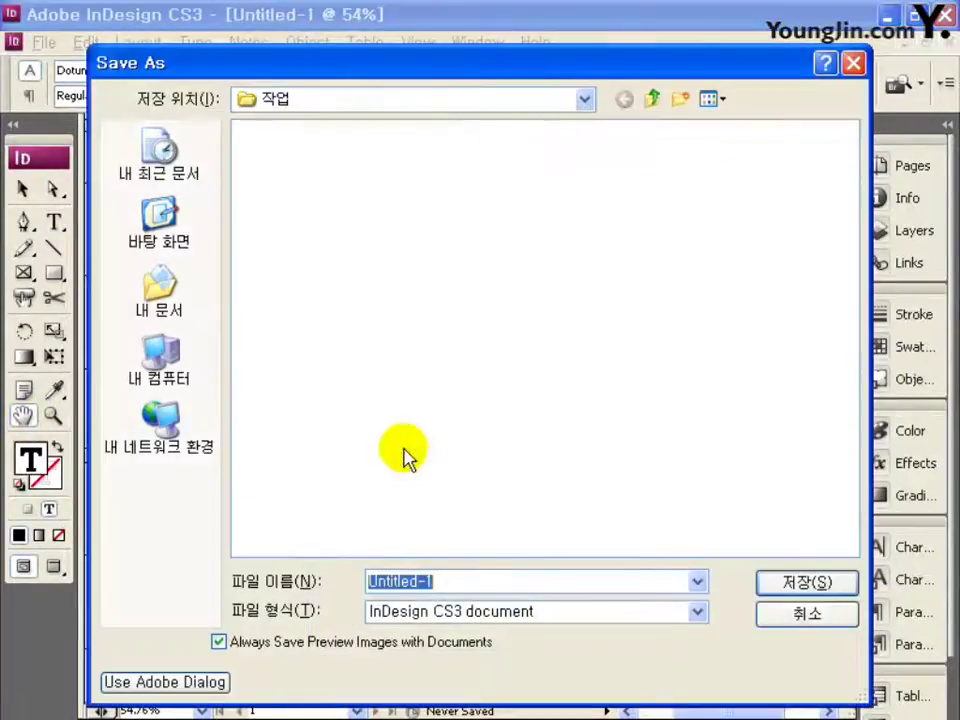
type("01")
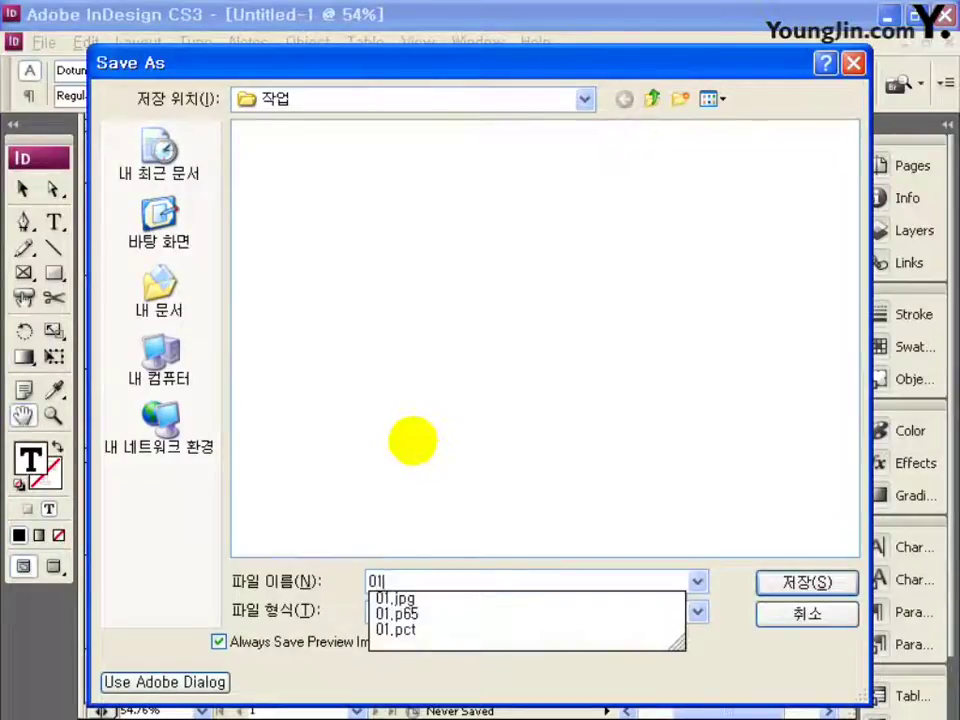
left_click(842, 581)
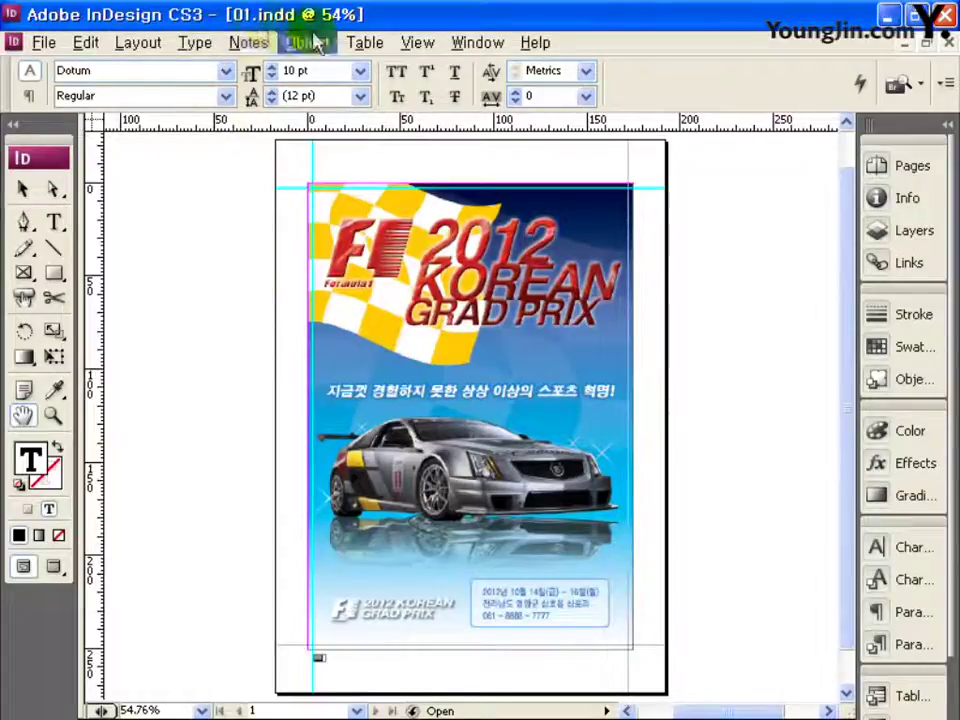
left_click(45, 42)
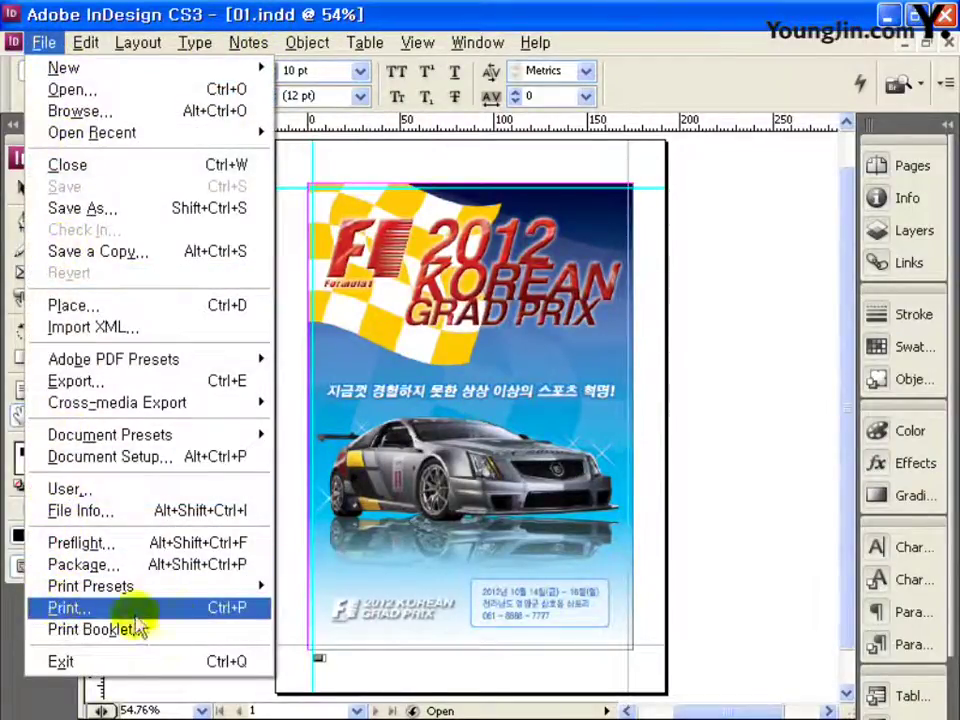
left_click(751, 428)
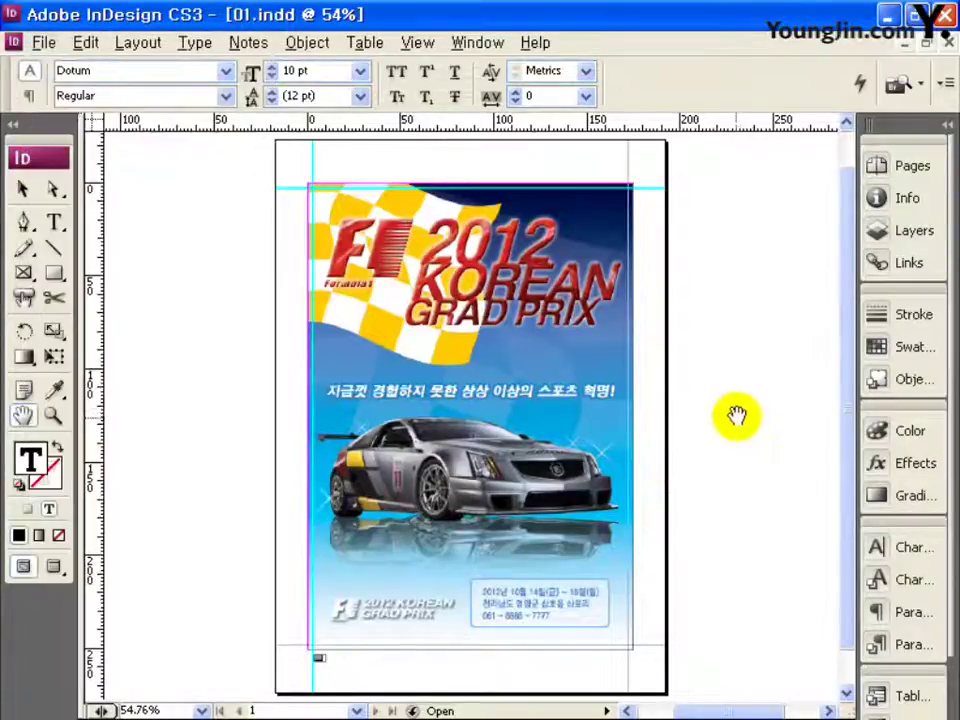